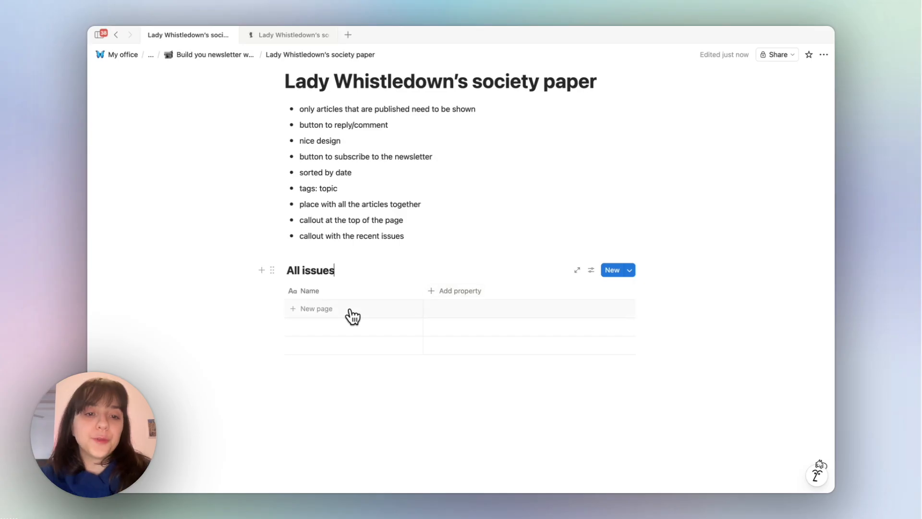
Add a property named Topic to the All issues table and make its type Multi-select.
left_click(432, 292)
scroll(449, 381, "down", 1)
left_click(464, 345)
left_click(458, 291)
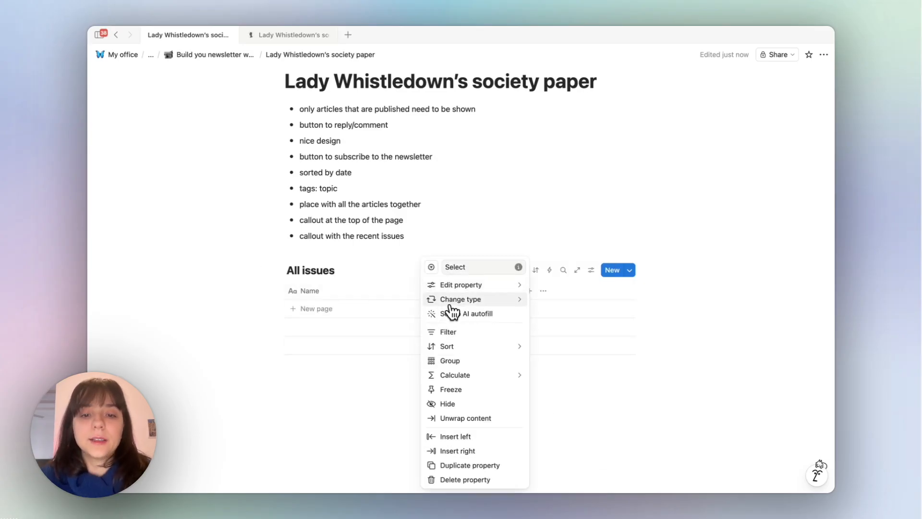
type("Topic")
mouse_move(454, 300)
left_click(579, 240)
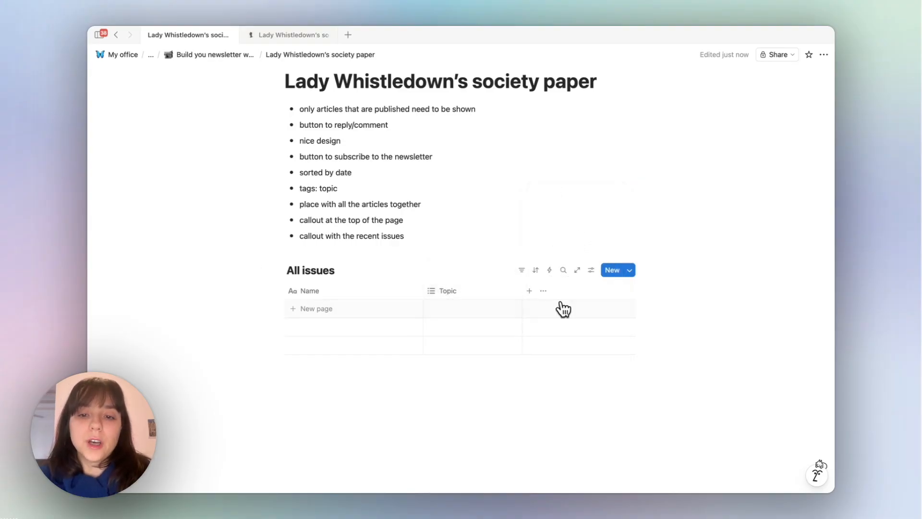
Add a Date property and a Status property to the All issues table.
left_click(530, 291)
scroll(567, 384, "down", 1)
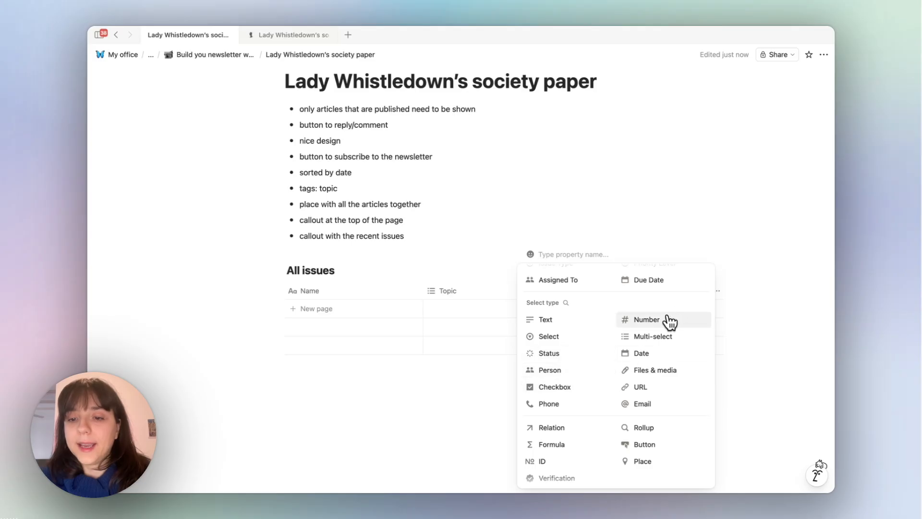
left_click(642, 353)
left_click(531, 340)
left_click(628, 291)
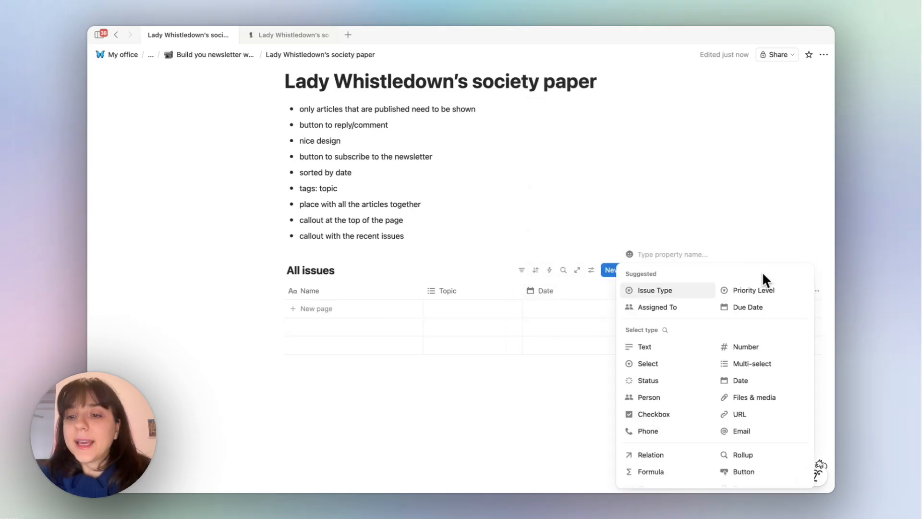
left_click(648, 380)
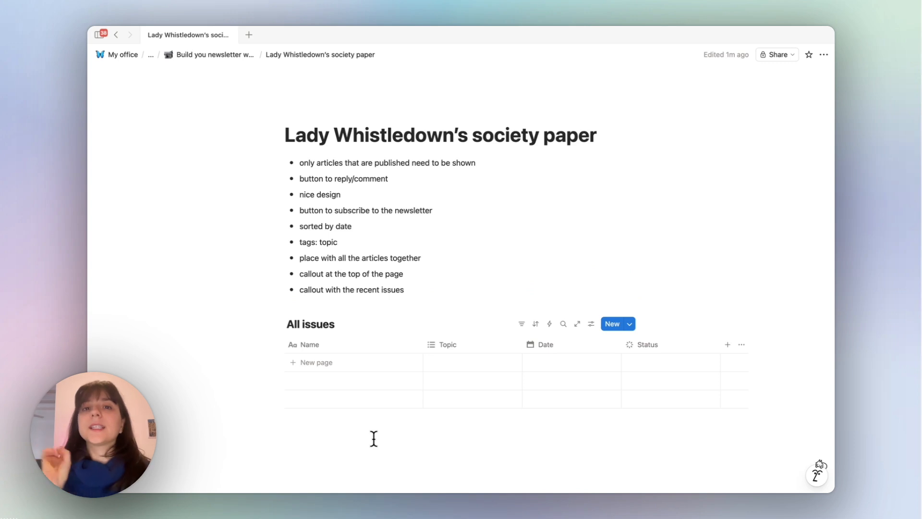
Add a page named Article 1 to the All issues table and open it briefly to view its properties.
left_click(363, 368)
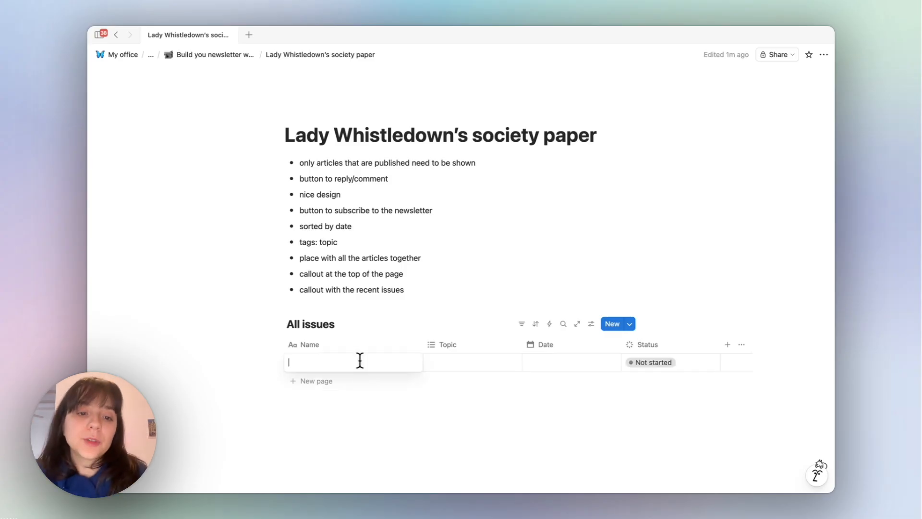
type("Article 1")
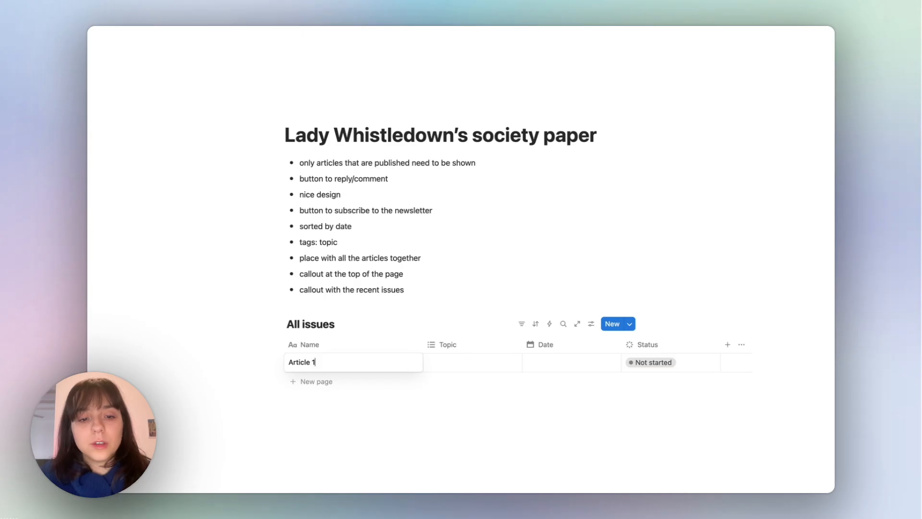
left_click(406, 362)
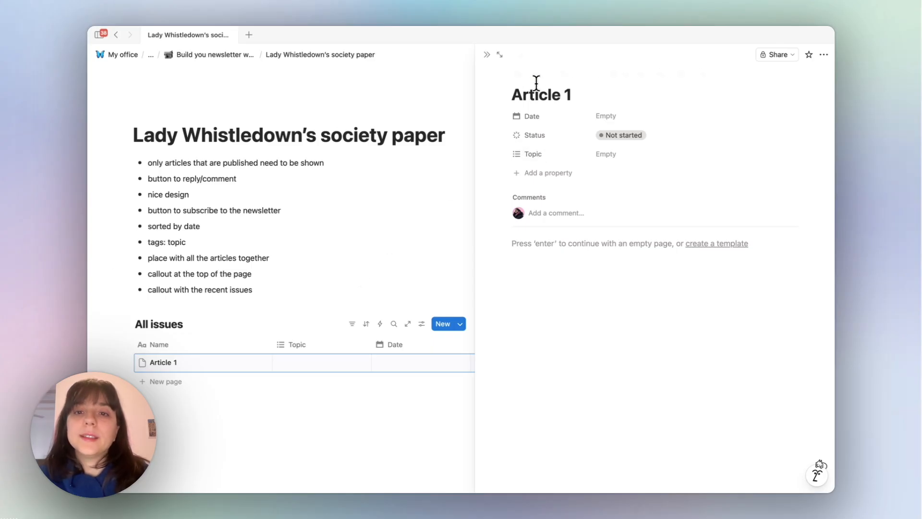
left_click(391, 277)
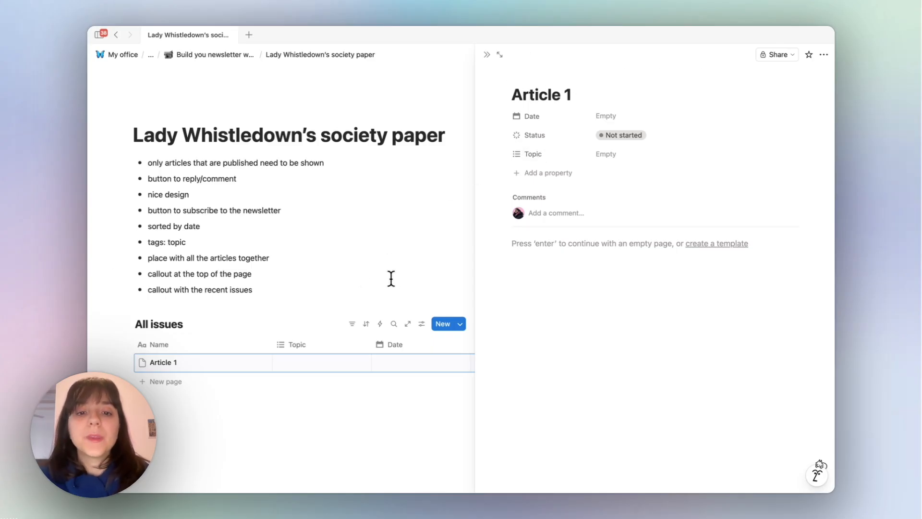
left_click(485, 56)
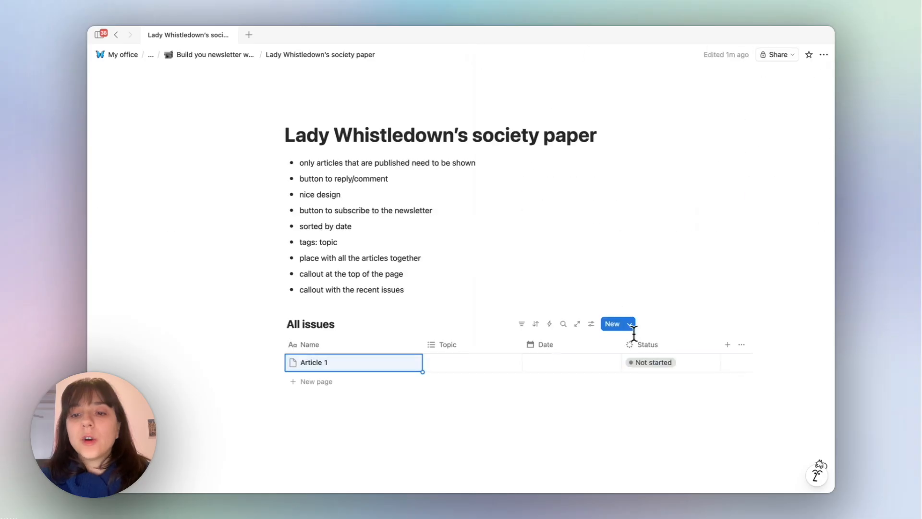
Create a new page template for the All issues database with the feather emoji as its icon.
left_click(629, 324)
left_click(730, 374)
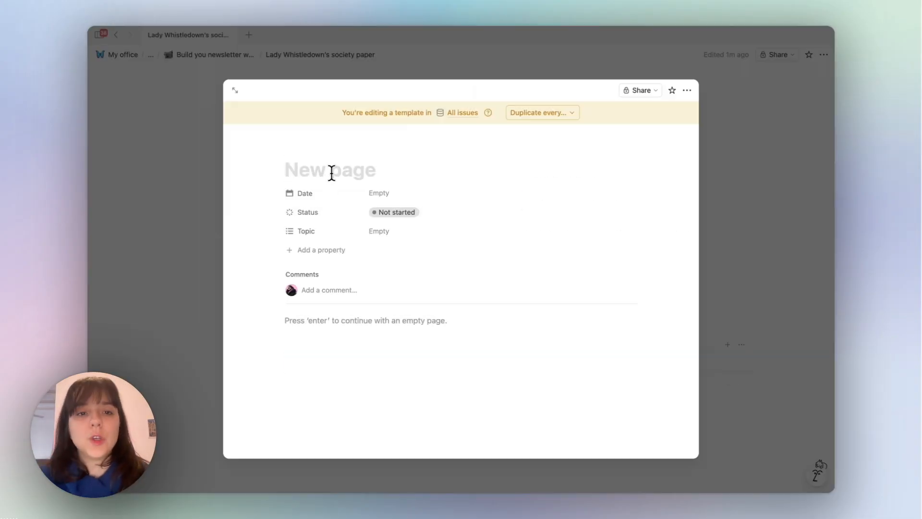
left_click(299, 144)
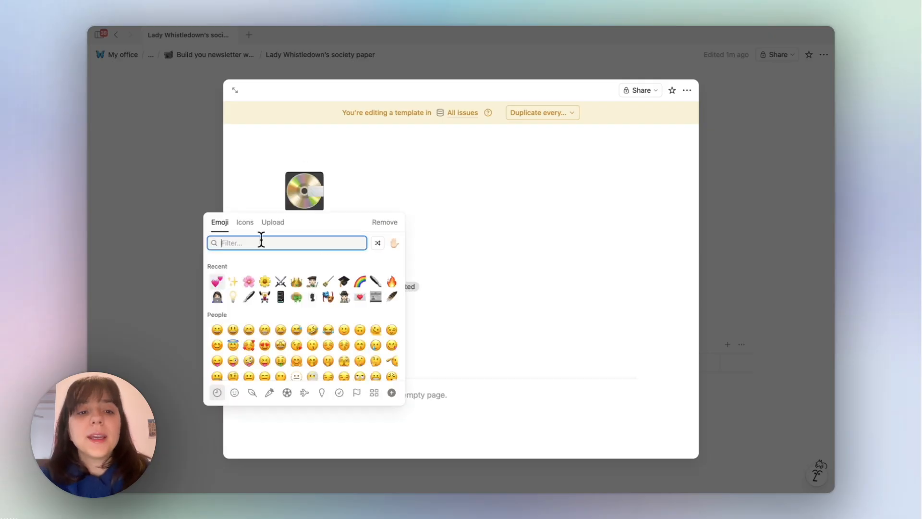
left_click(392, 296)
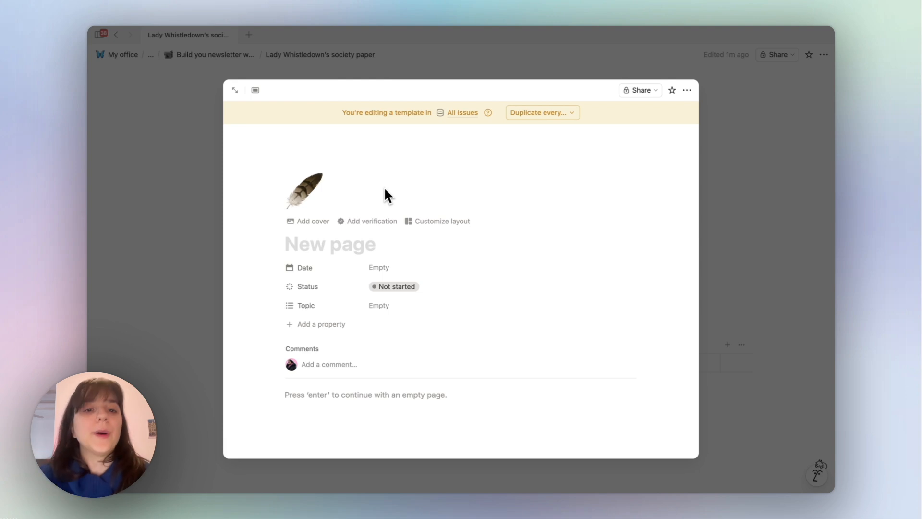
key("Escape")
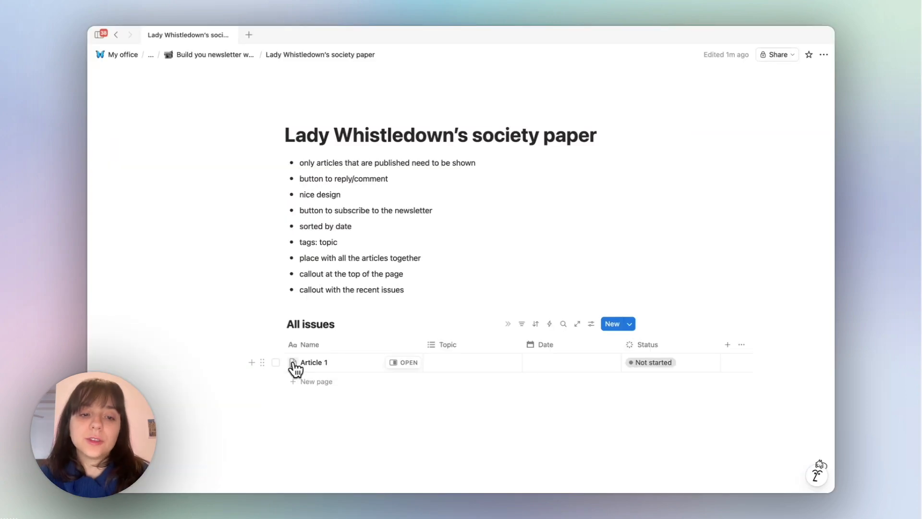
Give Article 1 in the All issues table the feather emoji as its icon.
left_click(292, 362)
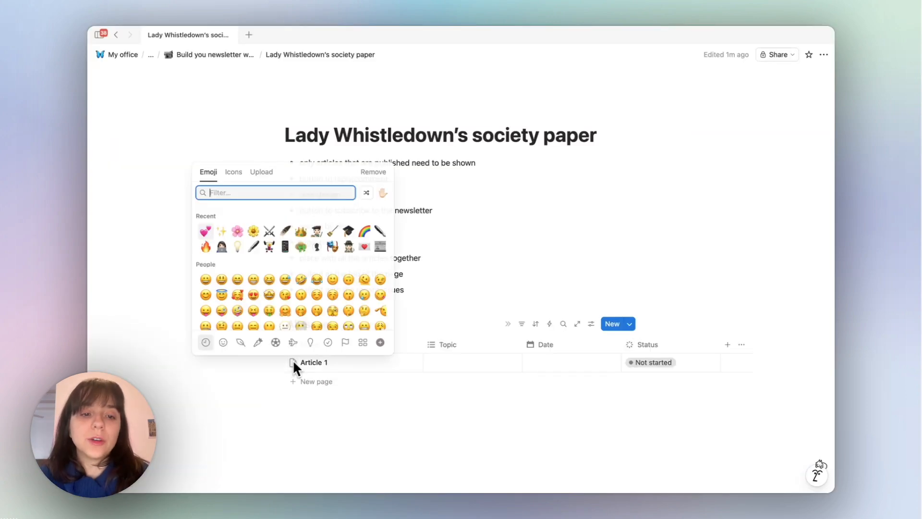
left_click(285, 232)
scroll(486, 124, "down", 2)
left_click_drag(484, 125, 278, 124)
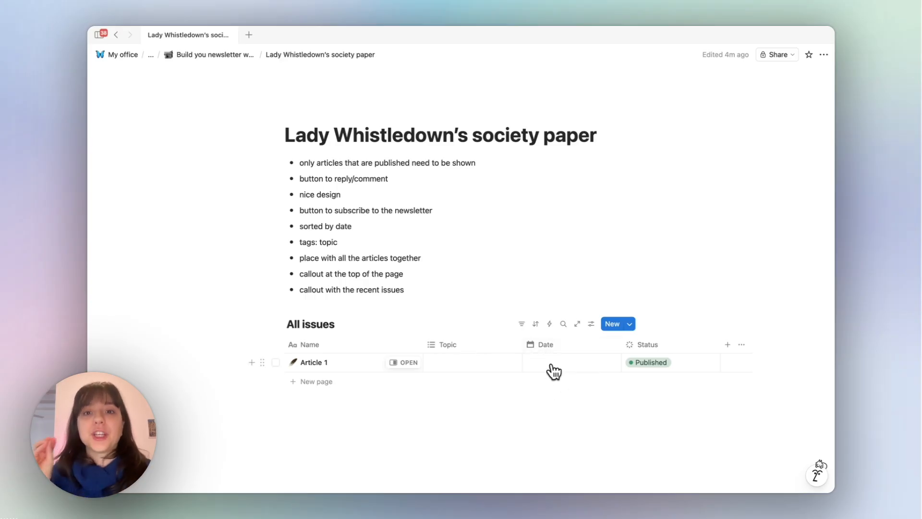
Rename the Date property of the All issues table to Publish Date.
left_click(547, 346)
mouse_move(555, 224)
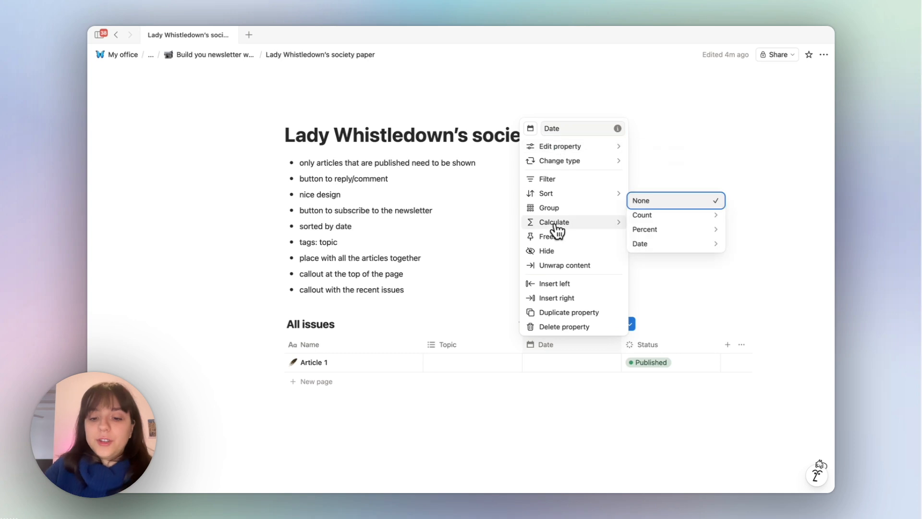
left_click(544, 129)
type("Publis")
type("h")
key("Return")
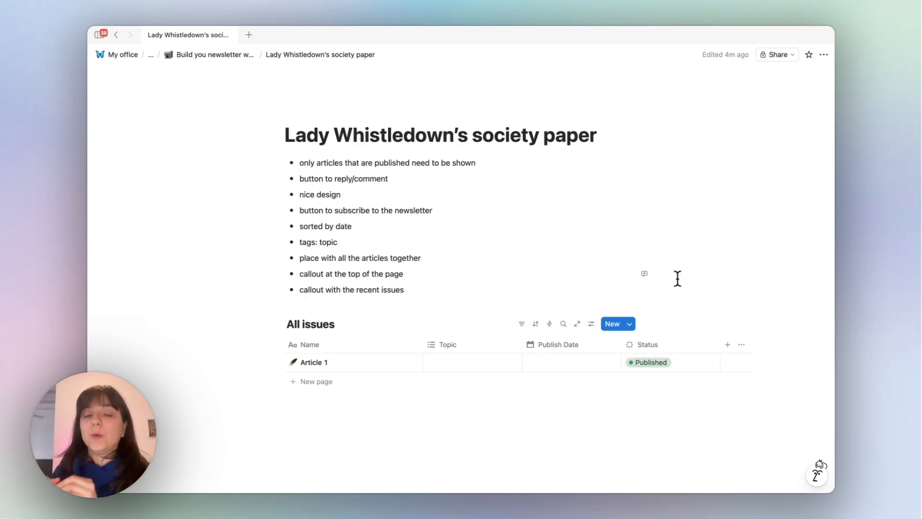
Set Article 1's publish date to February 8, 2026.
left_click(573, 368)
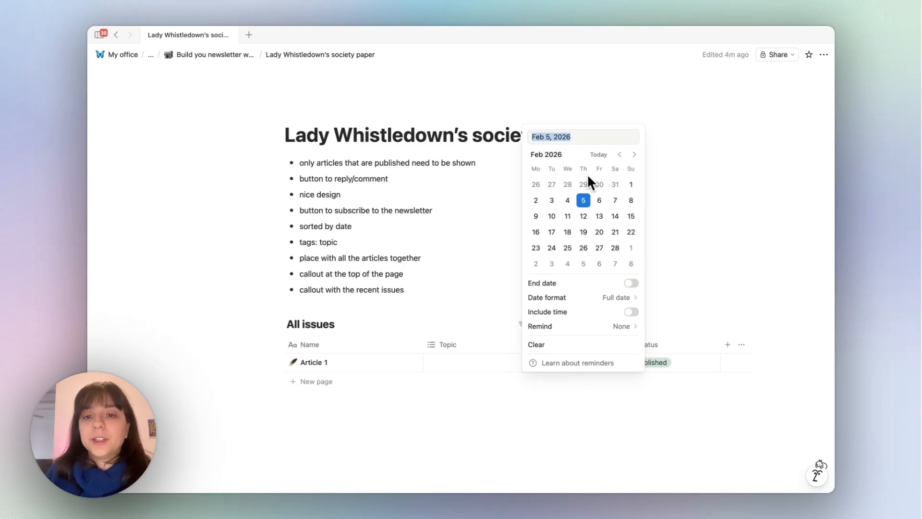
left_click(631, 201)
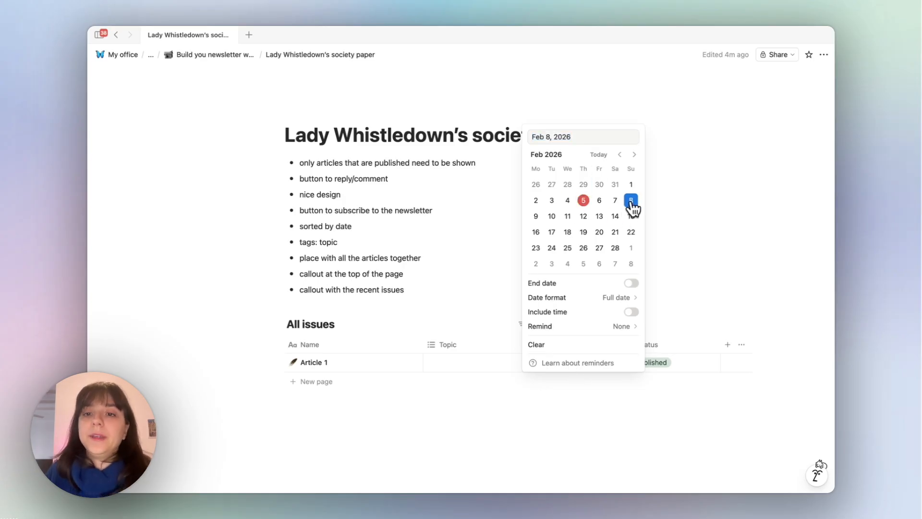
left_click(712, 200)
Add a page named Article 2 to the table and set Article 1's publish date to February 2, 2026.
left_click(303, 383)
type("Article 2")
left_click(557, 362)
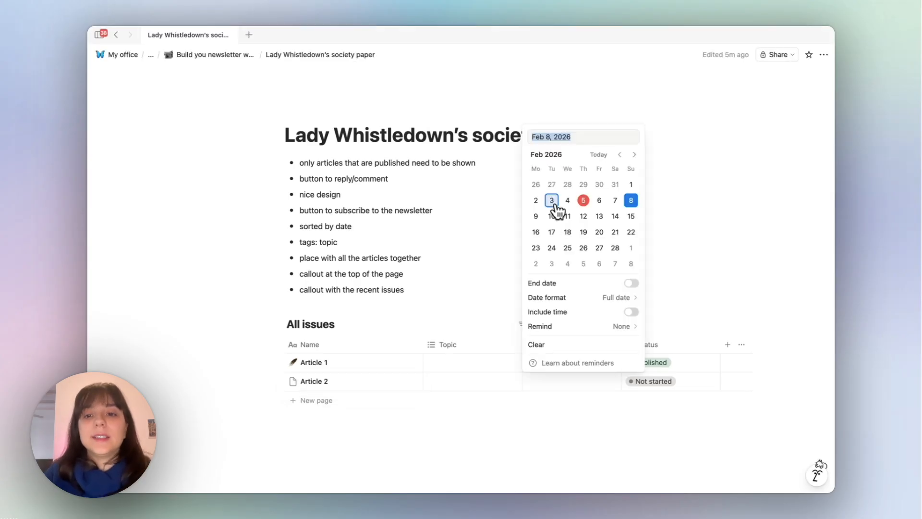
left_click(536, 201)
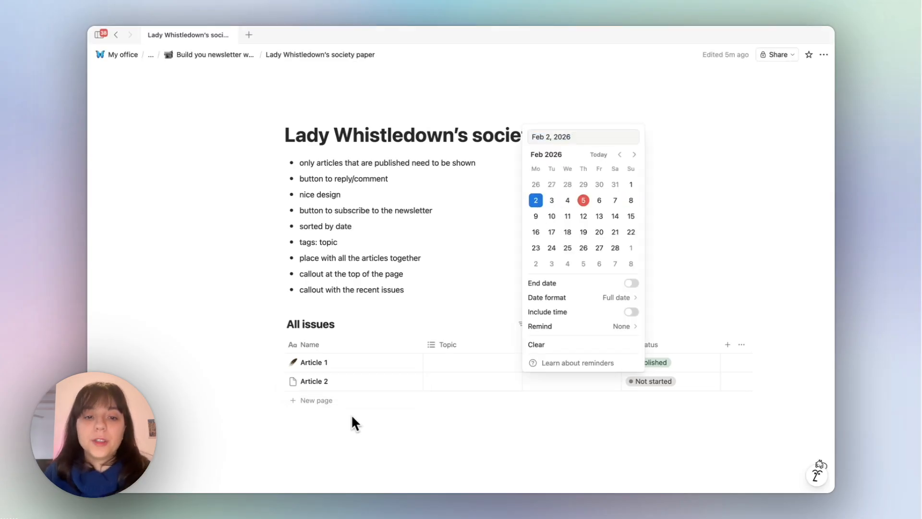
left_click(335, 384)
Set Article 2's publish date to February 8, 2026 and give it the feather emoji icon.
left_click(319, 382)
left_click(535, 377)
left_click(546, 380)
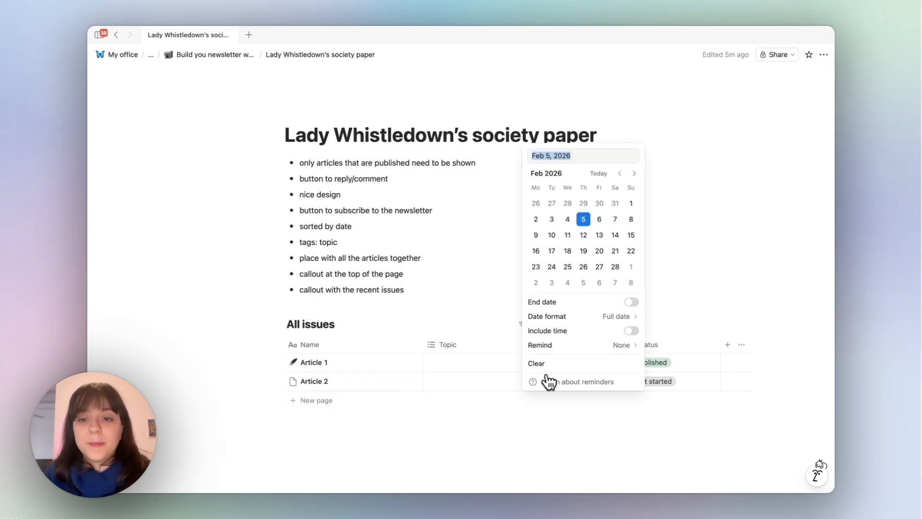
left_click(633, 221)
left_click(293, 382)
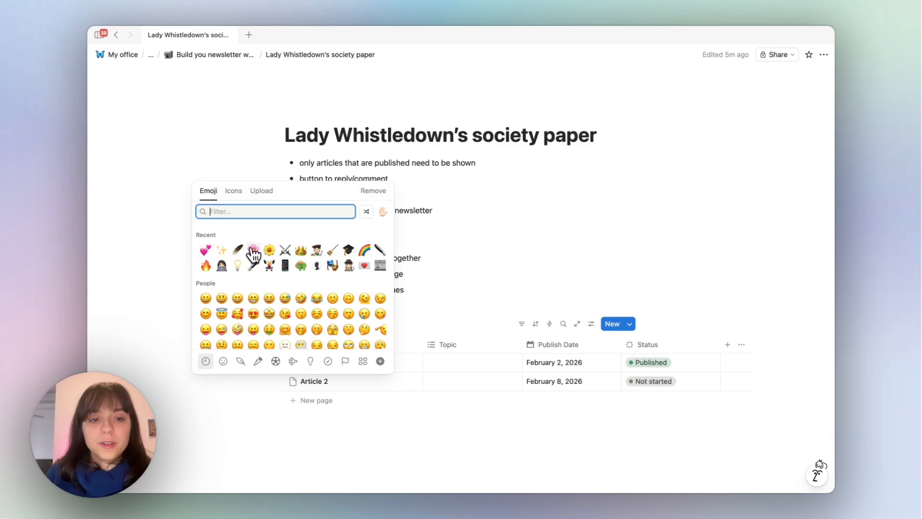
left_click(238, 250)
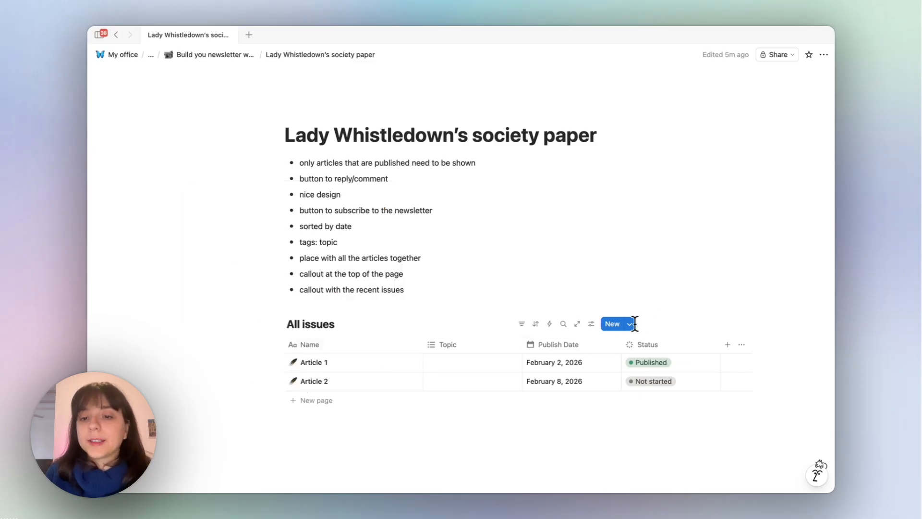
Set the feather-icon New page template as the default for all views in All issues.
left_click(631, 325)
left_click(770, 359)
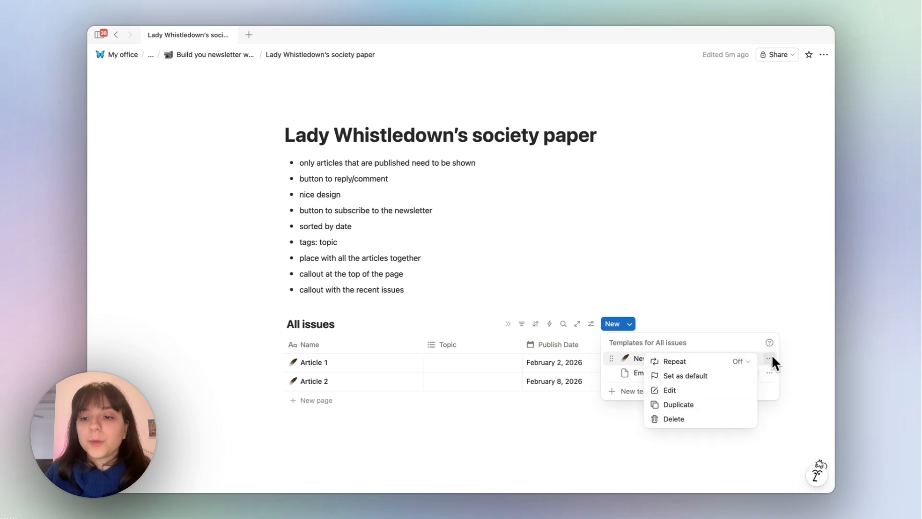
left_click(687, 376)
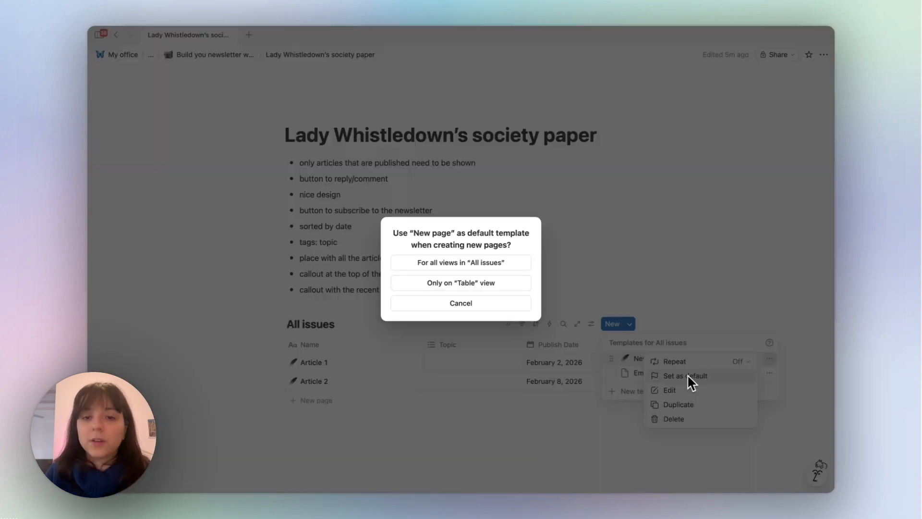
left_click(518, 263)
Create a test page from the default template in the All issues table and delete it.
left_click(358, 413)
left_click(322, 405)
key("Escape")
left_click(276, 400)
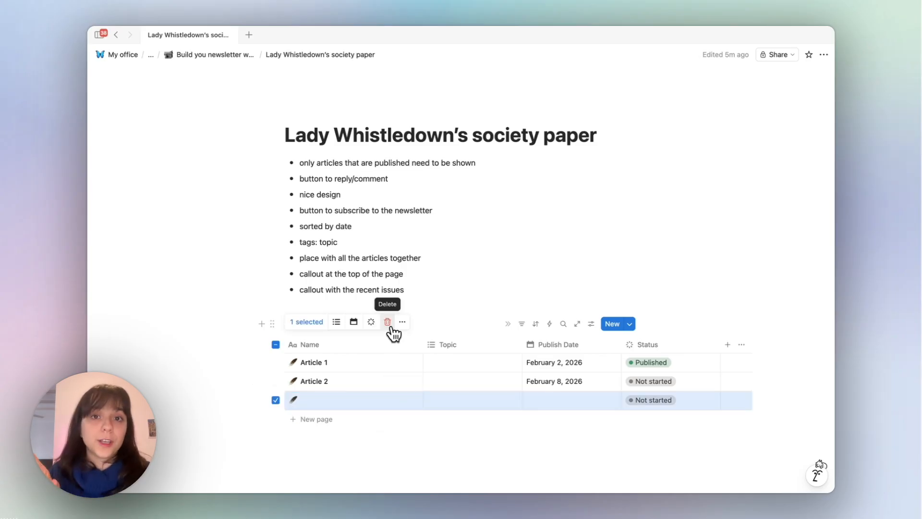
left_click(389, 324)
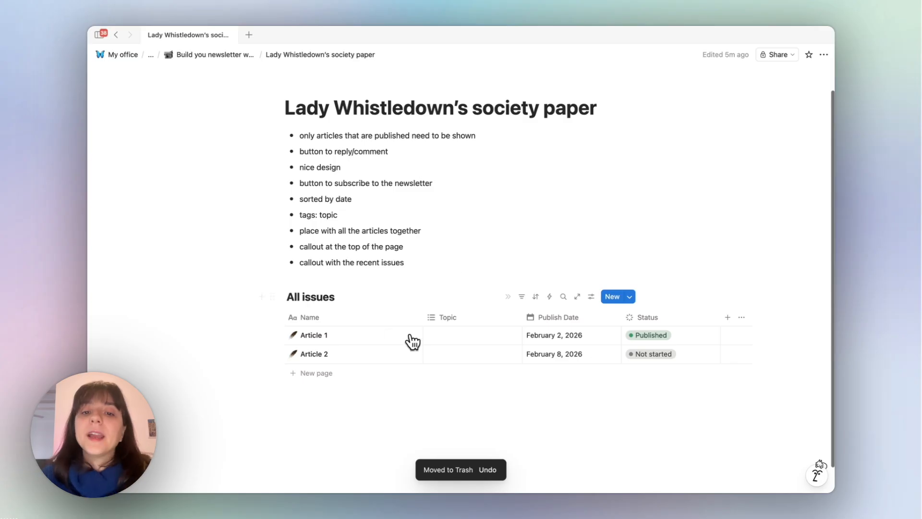
Add a Feed view named Published articles to the All issues database.
left_click(343, 296)
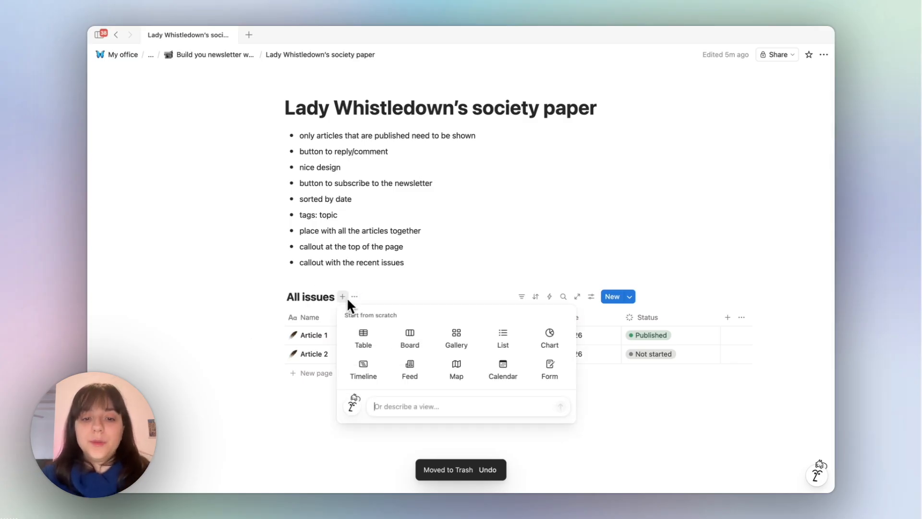
left_click(411, 373)
type("Publishe")
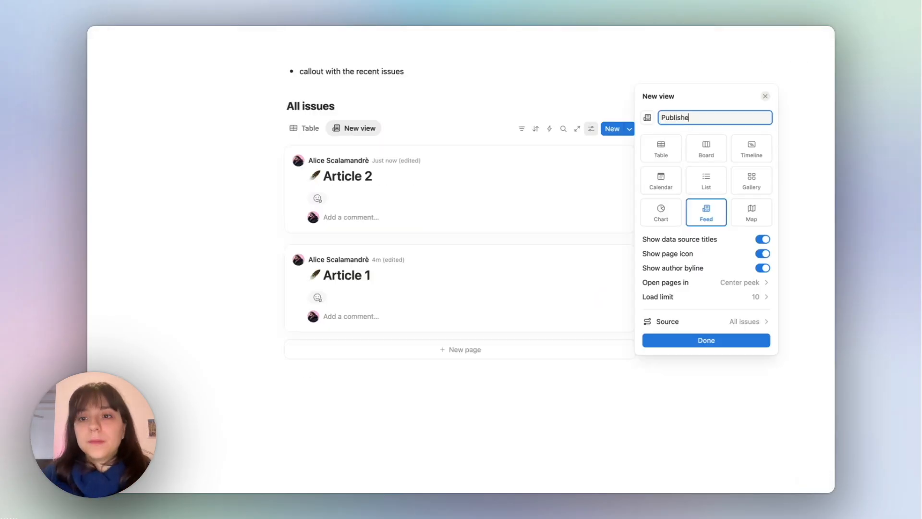
type("d article")
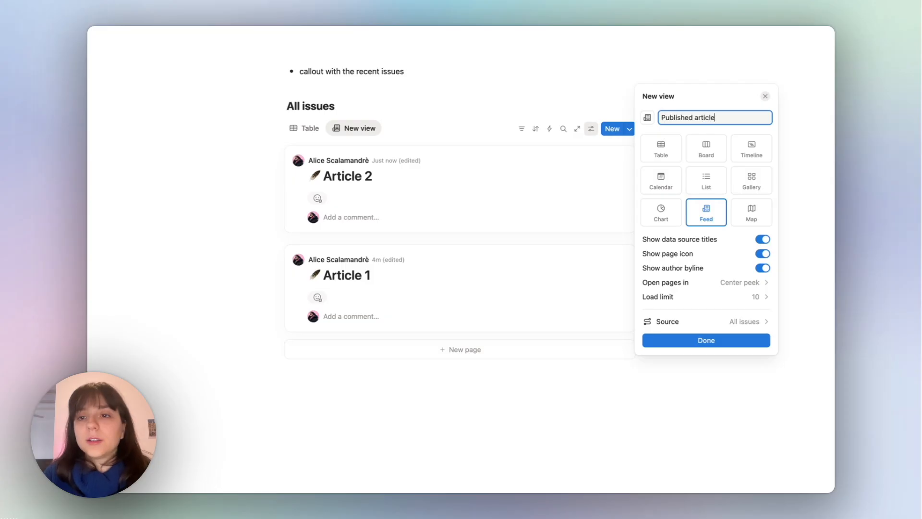
type("s")
key("Return")
Show the Publish Date and Topic properties in the Published articles feed.
left_click(701, 148)
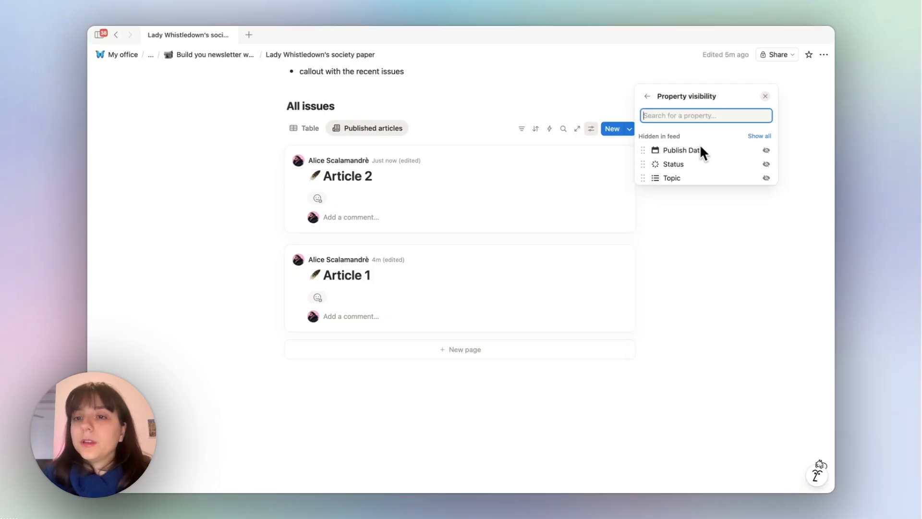
left_click(766, 152)
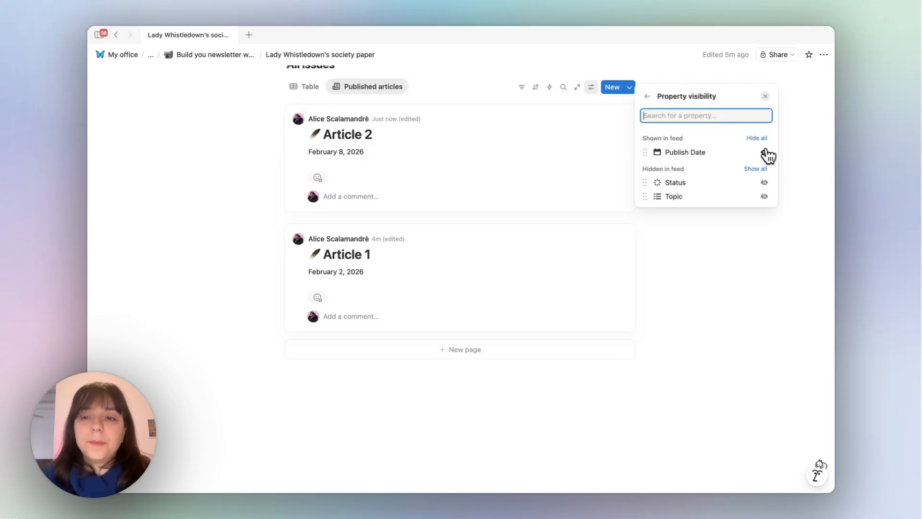
left_click(764, 196)
Filter the Published articles feed to show only pages whose Status is Complete.
scroll(438, 185, "up", 2)
left_click(521, 148)
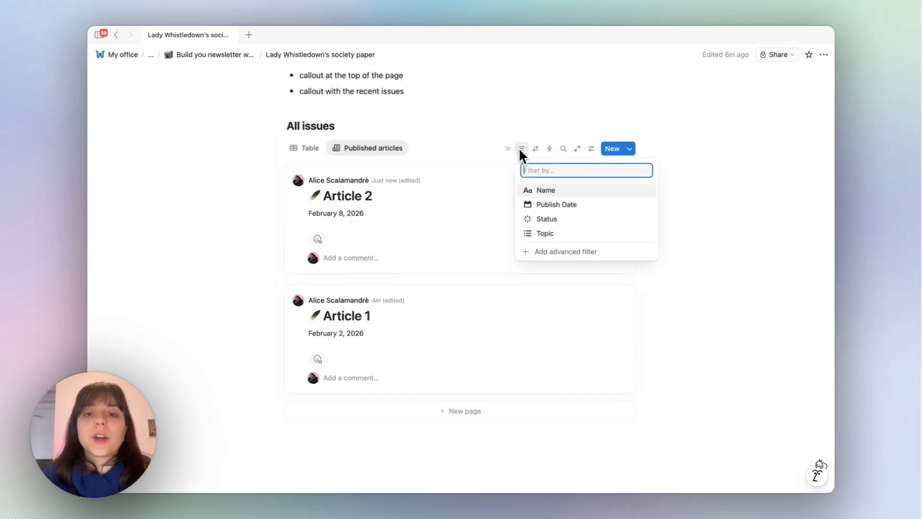
left_click(547, 221)
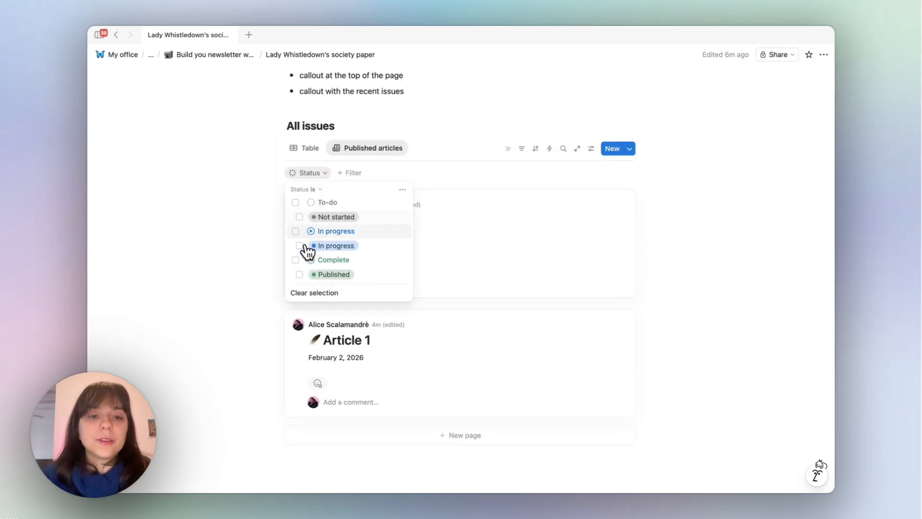
left_click(294, 260)
left_click(480, 201)
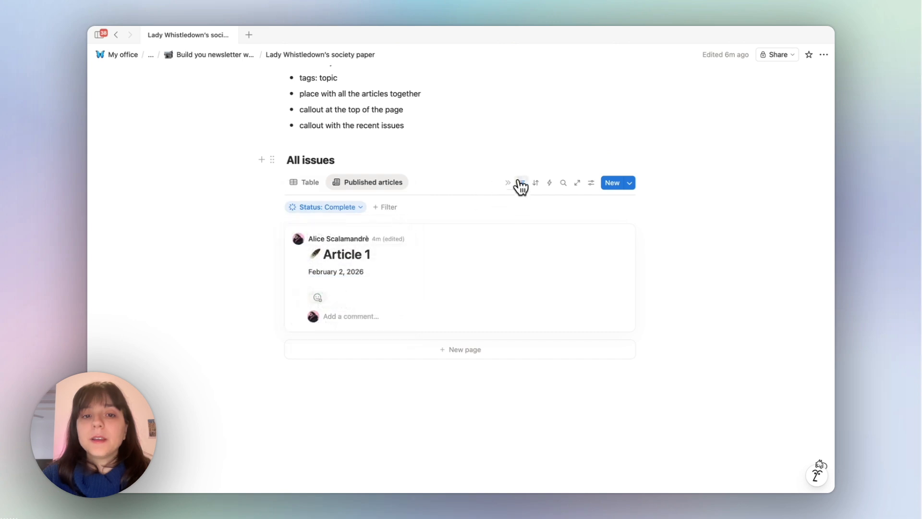
Add a Publish Date filter to the Published articles feed for dates on or before Today.
left_click(385, 211)
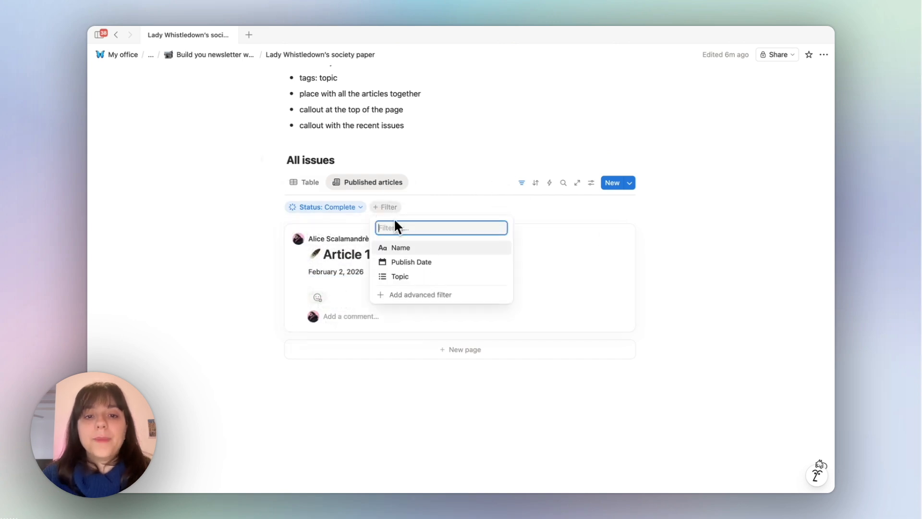
left_click(427, 261)
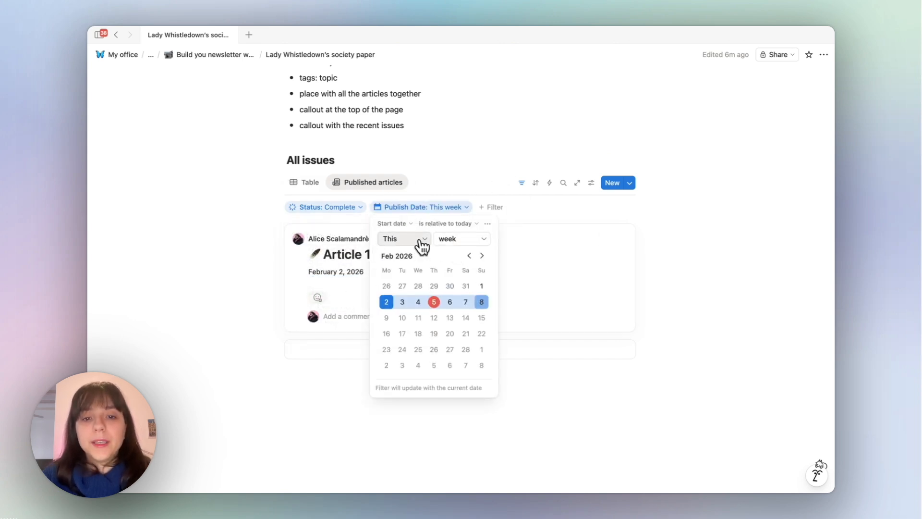
scroll(420, 242, "up", 3)
left_click(473, 133)
left_click(443, 195)
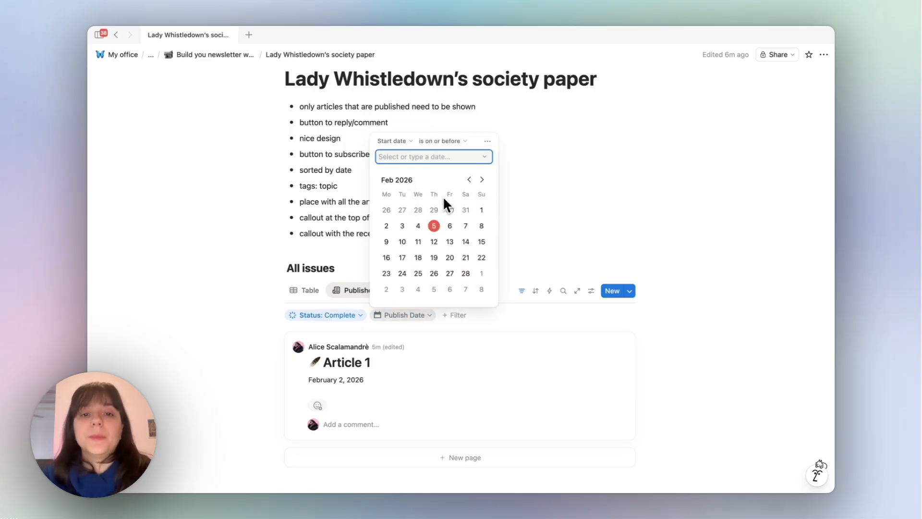
left_click(488, 148)
left_click(540, 262)
scroll(550, 230, "down", 2)
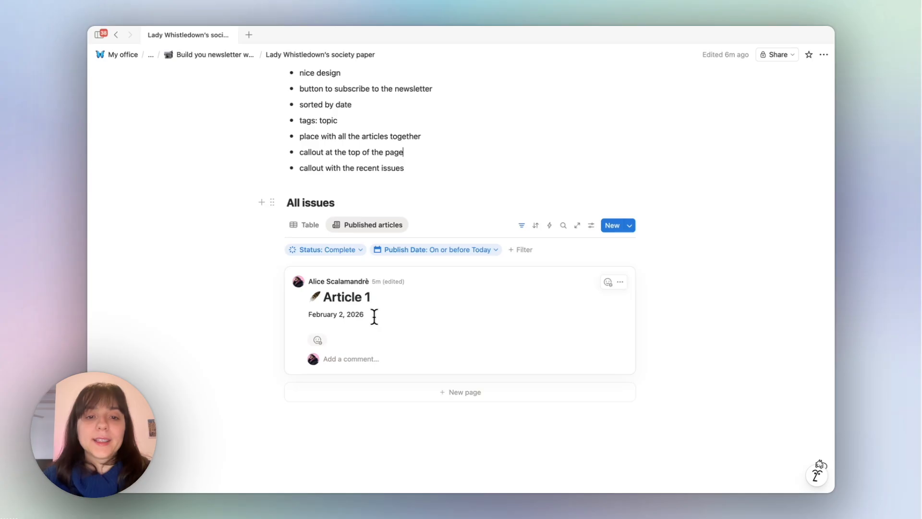
Set Article 2's Status to Published in the Table view and return to the Published articles feed.
left_click(306, 225)
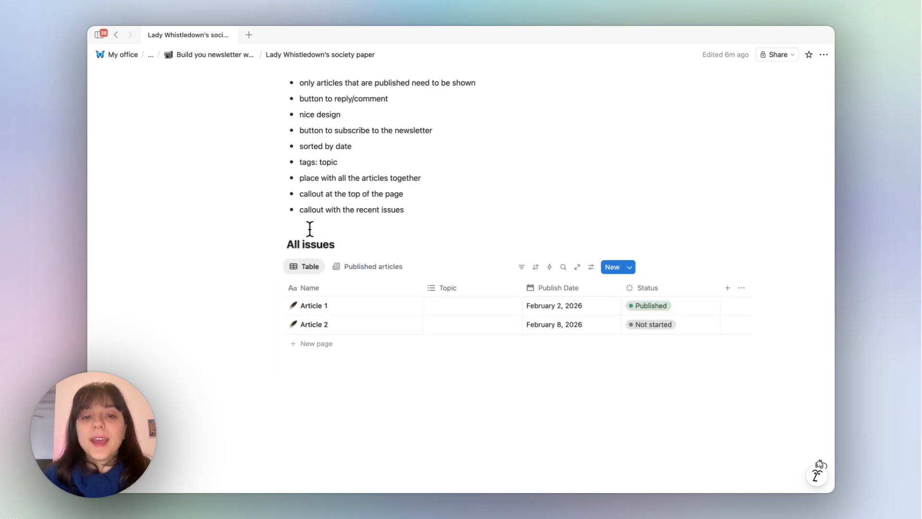
left_click(655, 327)
left_click(652, 430)
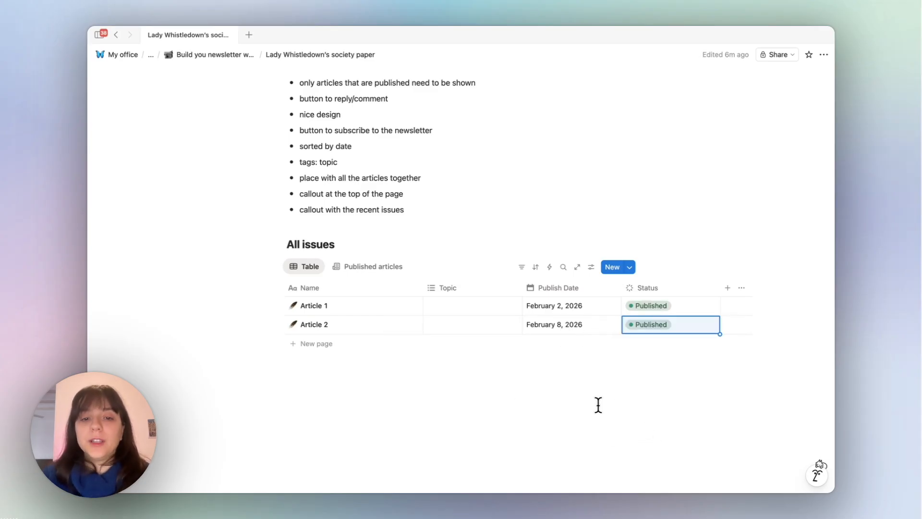
left_click(358, 272)
scroll(457, 336, "down", 2)
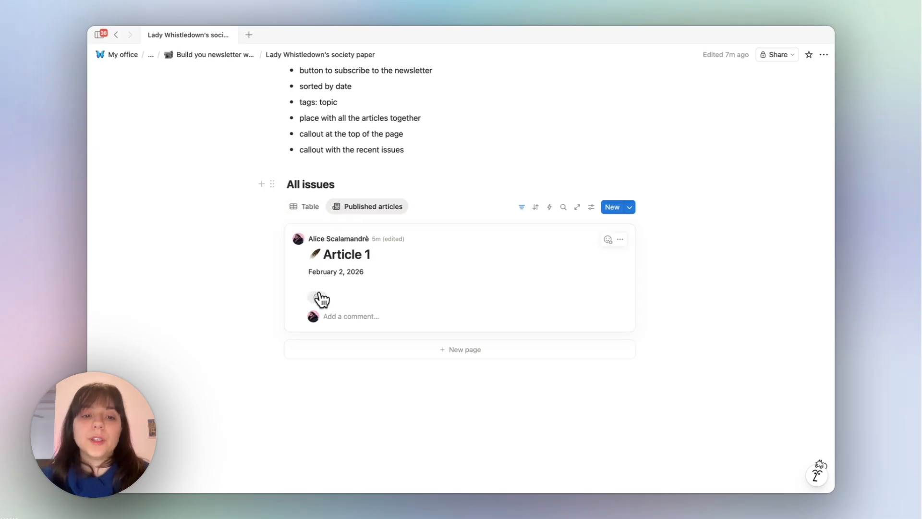
Apply the New page template to Article 1 and write "Dear gentle readers, did you miss me? I was only sharpening my knives" in its body.
left_click(373, 260)
scroll(329, 385, "down", 5)
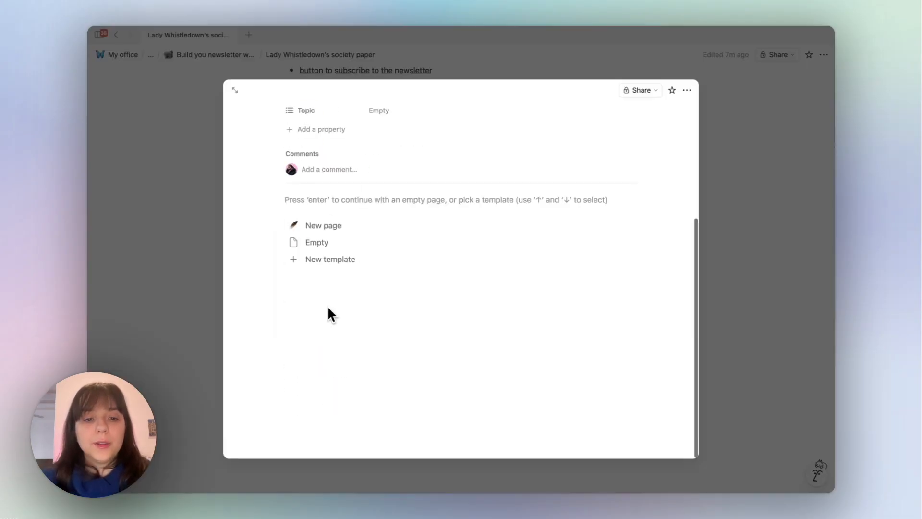
left_click(319, 227)
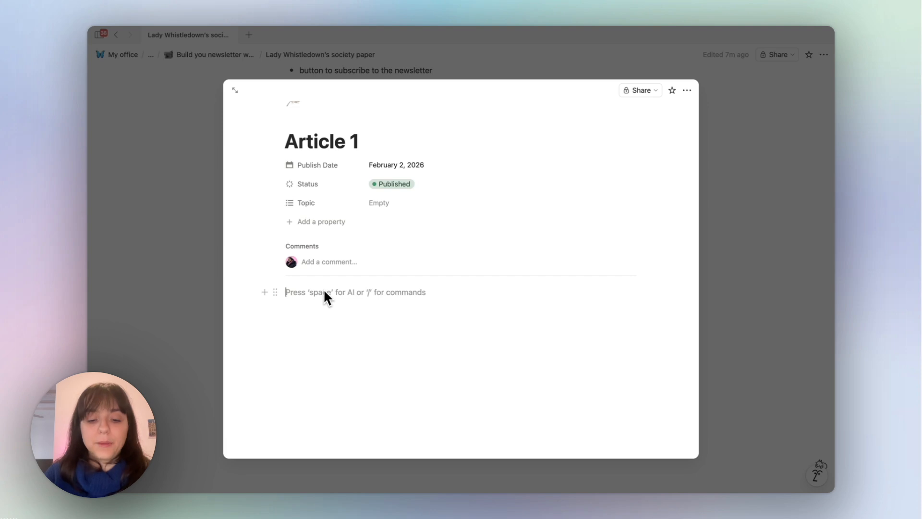
key("Escape")
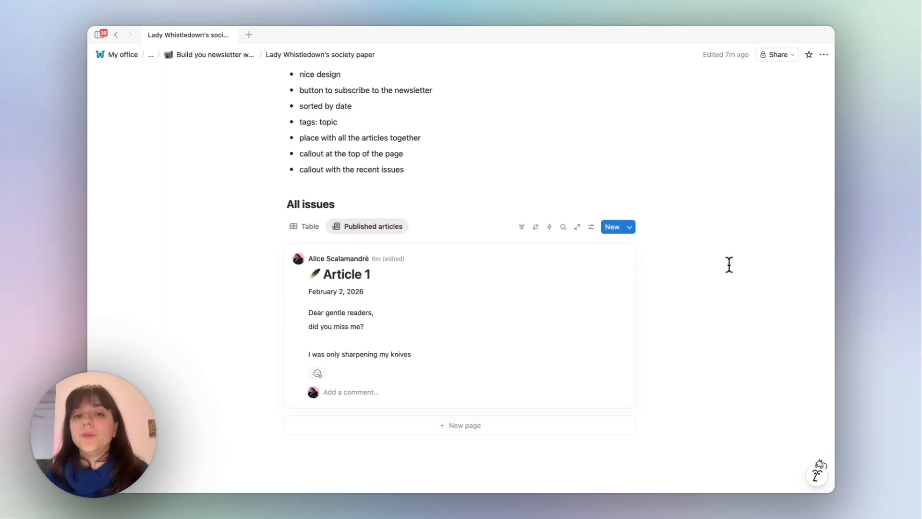
Add a Gallery view to the All issues database and open Article 1 from it for a preview.
left_click(415, 226)
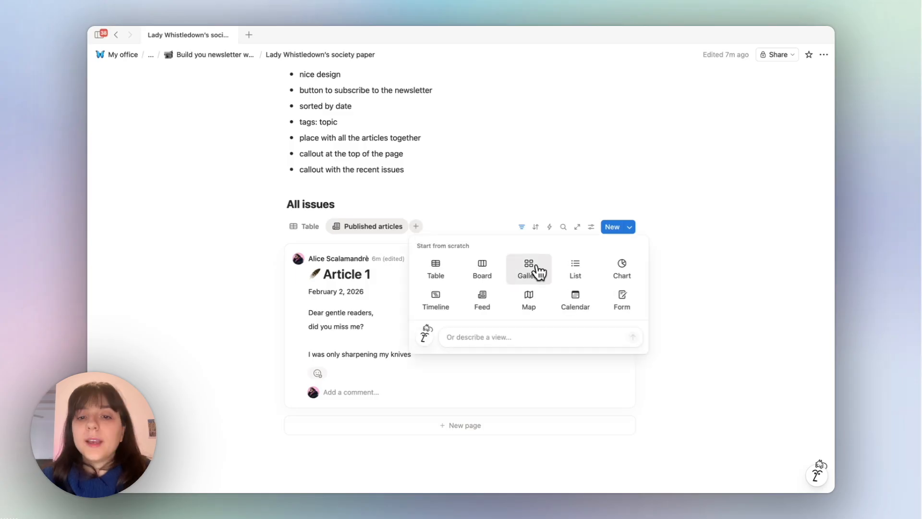
left_click(531, 265)
left_click(513, 347)
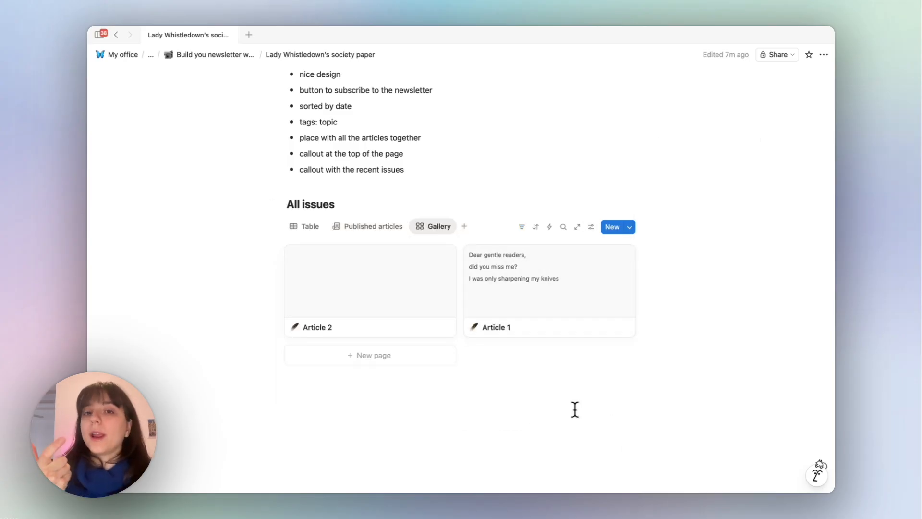
left_click(564, 269)
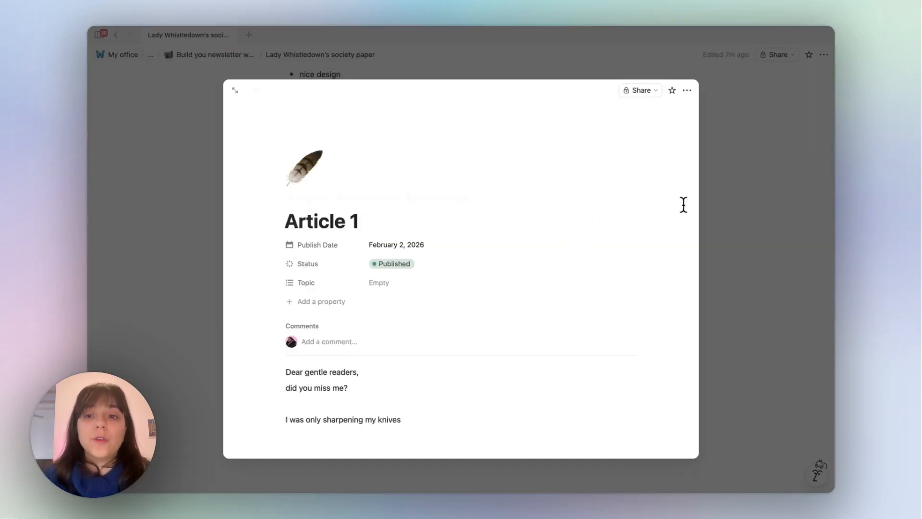
left_click(727, 196)
Highlight the requirement "only articles that are published need to be shown" with a background color.
left_click_drag(475, 134, 290, 134)
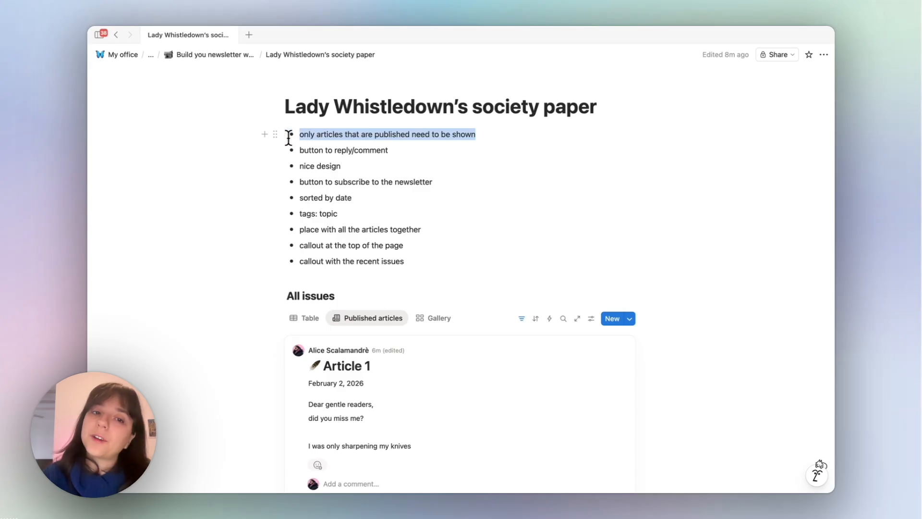
left_click(641, 115)
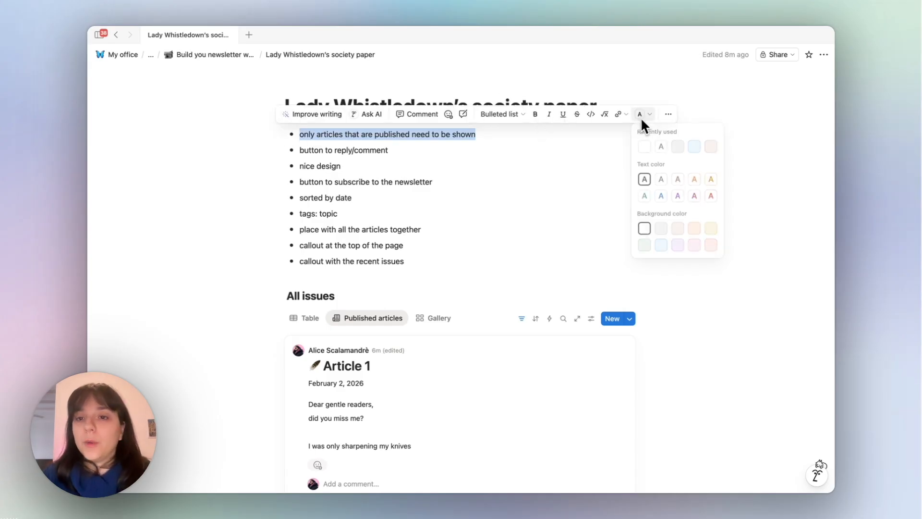
left_click(677, 230)
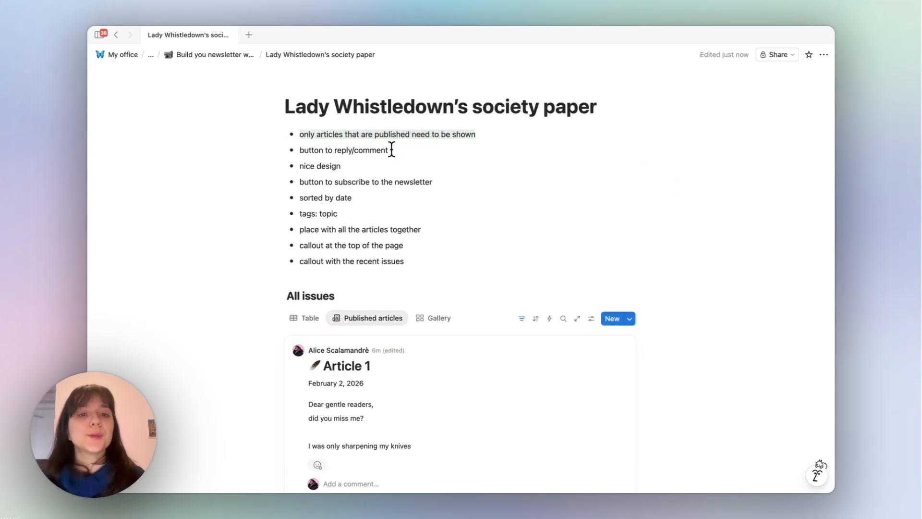
Insert a button block below the All issues database and name it subscribe.
left_click_drag(433, 181, 298, 177)
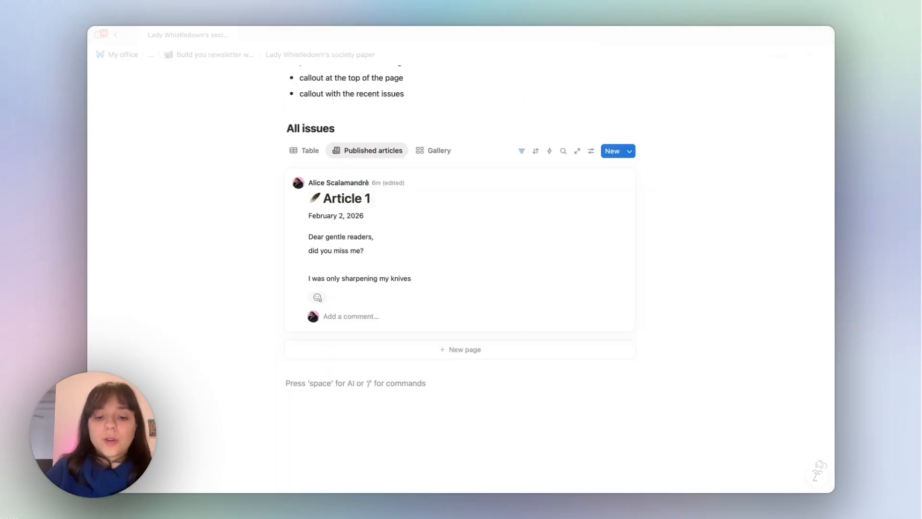
type("/but")
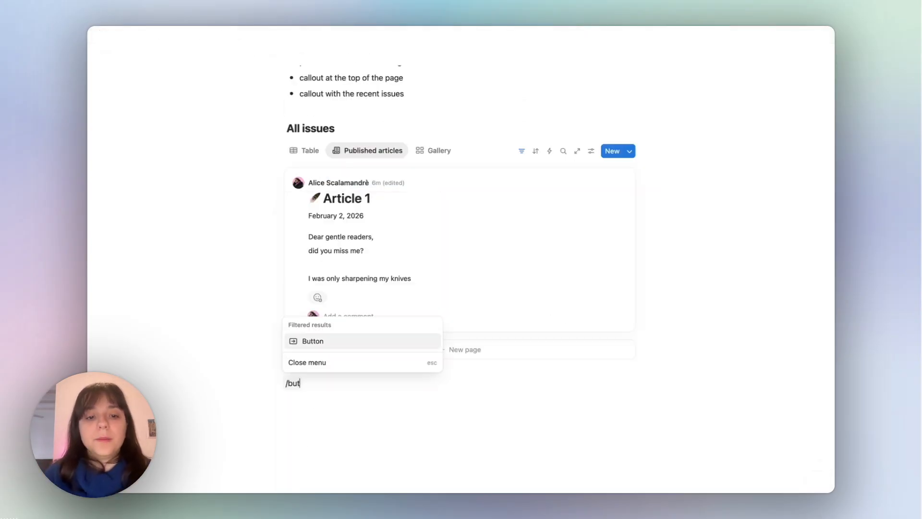
key("Return")
type("be")
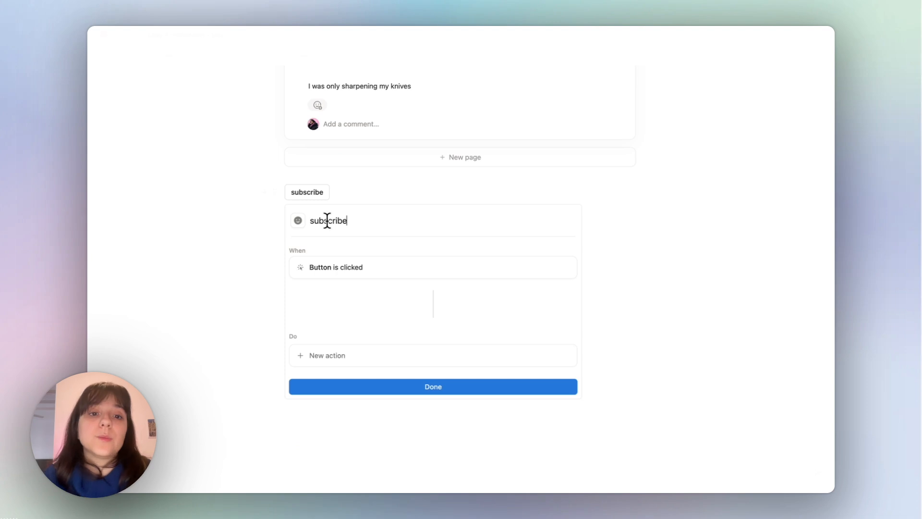
Give the subscribe button the love letter emoji as its icon.
left_click(298, 221)
left_click(235, 239)
type("lette")
left_click(229, 284)
scroll(323, 293, "up", 2)
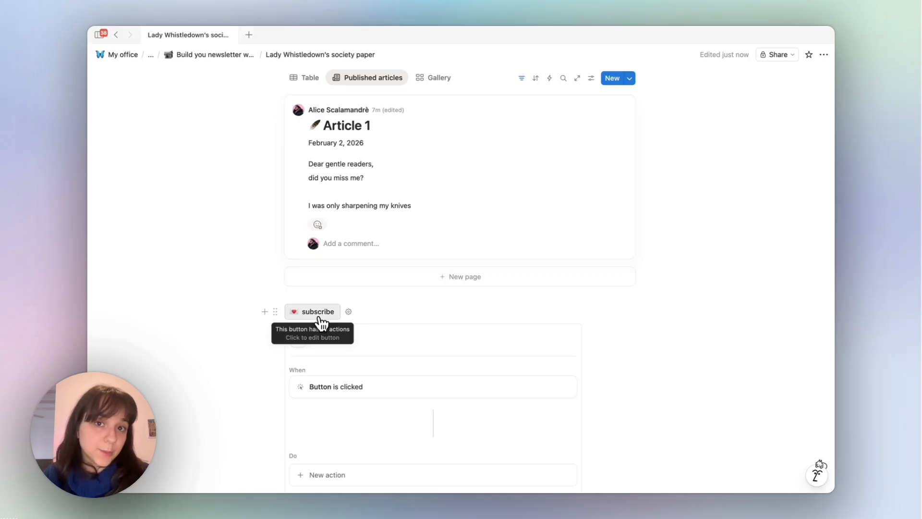
Rename the subscribe button "tea directly in my inbox" and give it the pink teapot icon.
key("alt+BackSpace")
type("tea directly in my inbox")
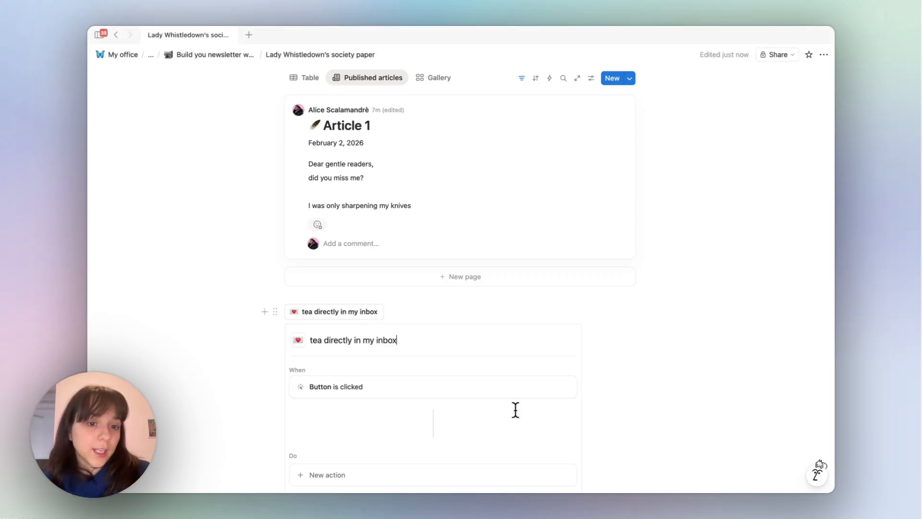
left_click(298, 339)
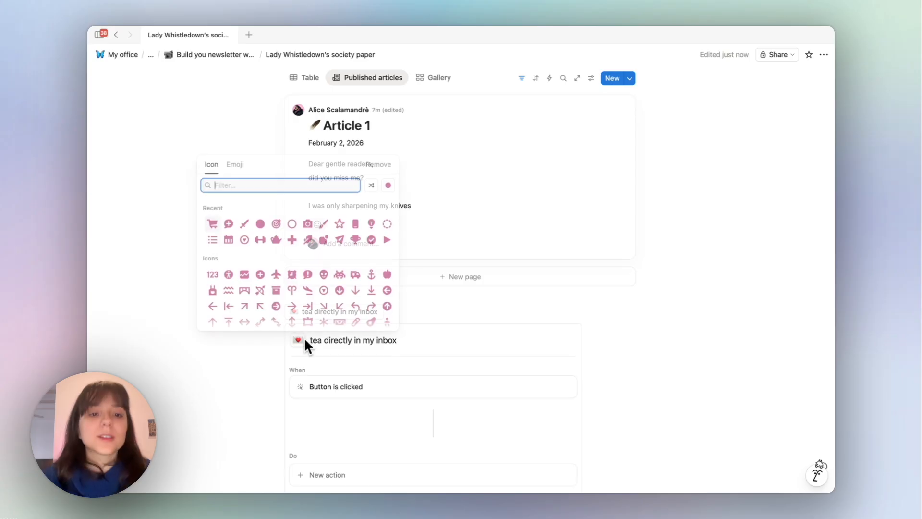
left_click(323, 240)
scroll(341, 384, "down", 3)
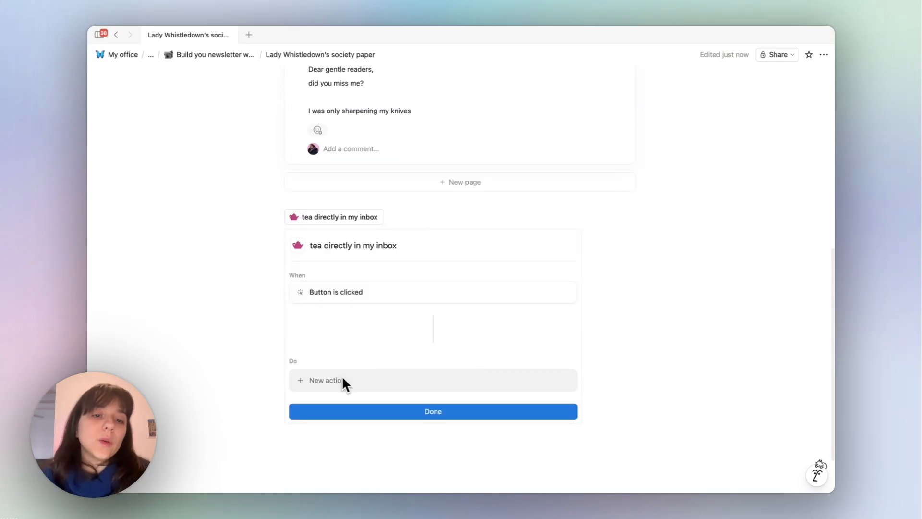
left_click(341, 379)
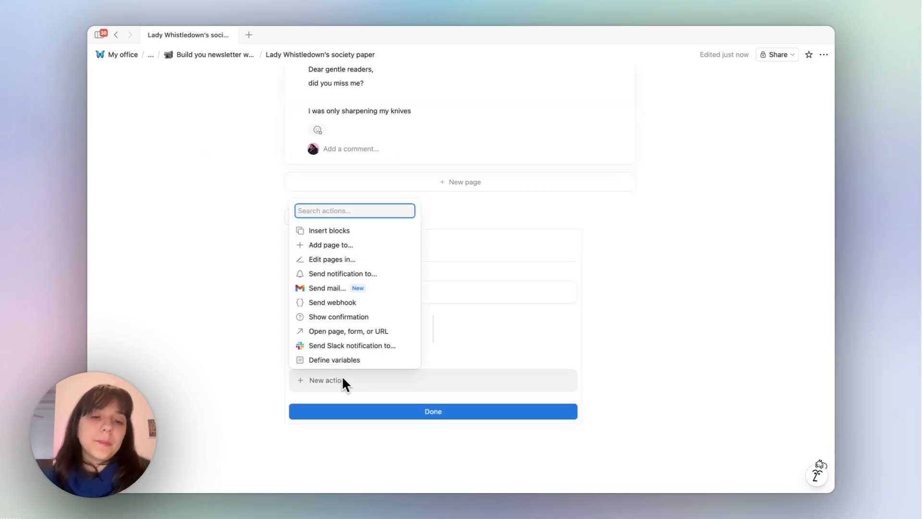
left_click(383, 331)
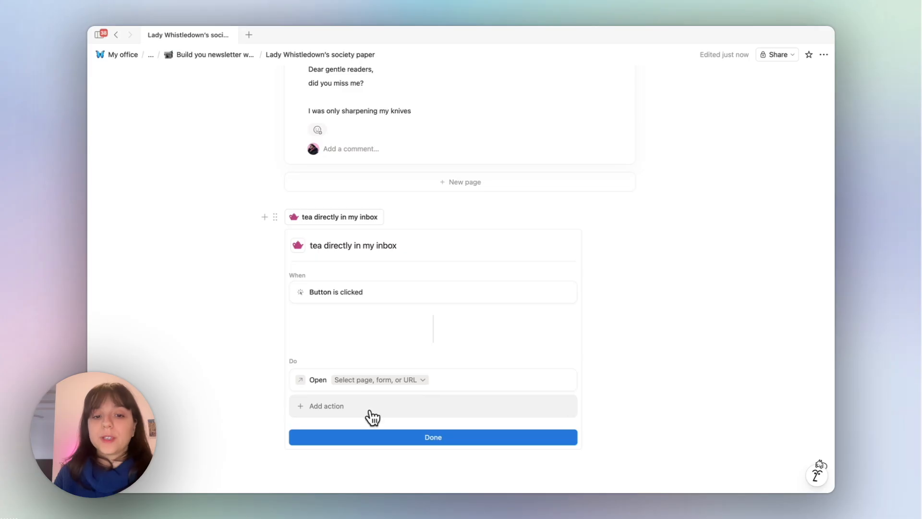
left_click(420, 380)
type("https://soyali.myflodesk.com/unfilteredgrowthnewsletter")
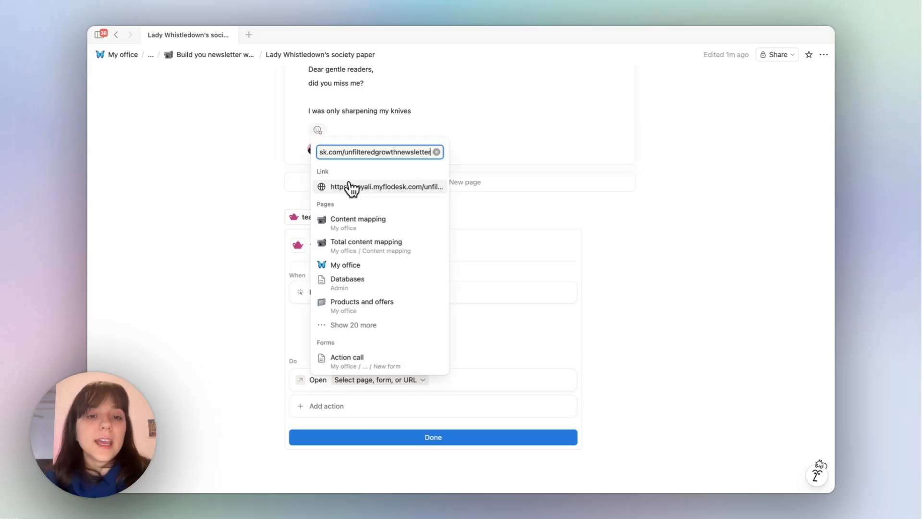
key("Return")
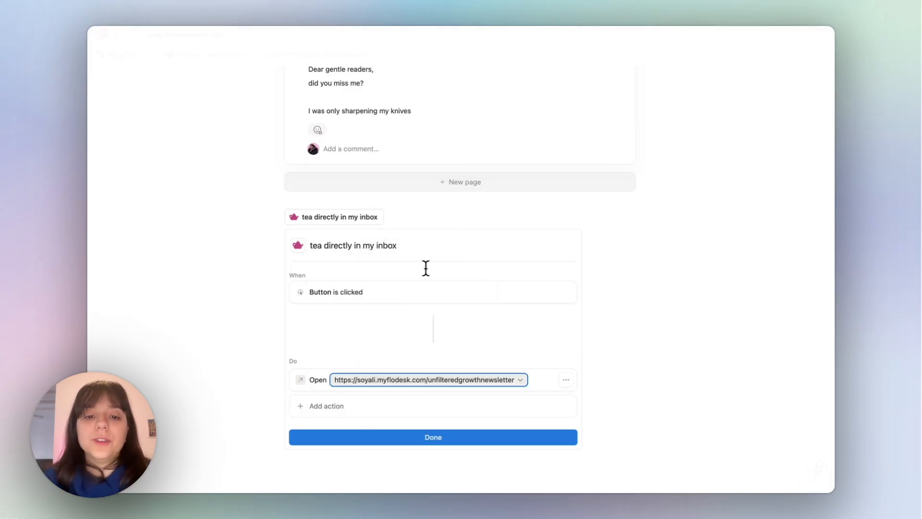
scroll(525, 336, "down", 3)
left_click(479, 348)
left_click(344, 351)
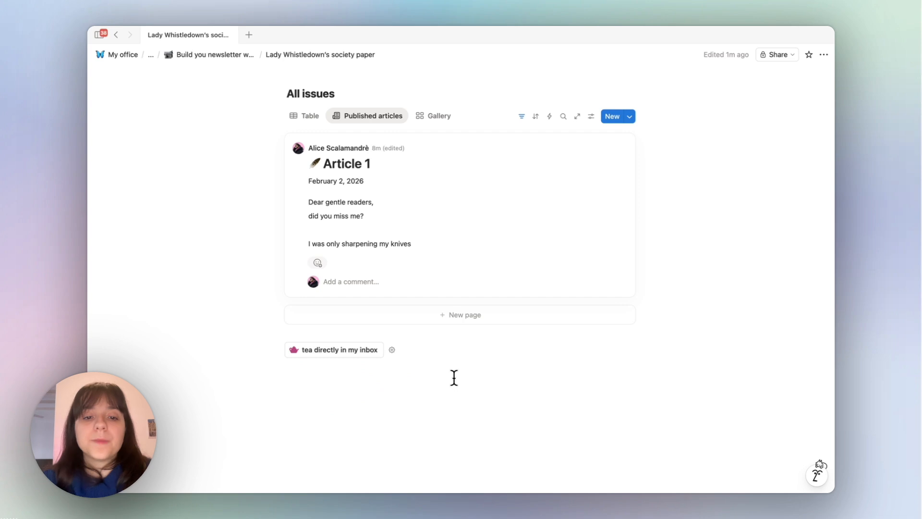
Highlight the requirement "button to subscribe to the newsletter" with the same background color as the first one.
scroll(453, 377, "up", 5)
left_click_drag(435, 192, 463, 158)
key("super+shift+h")
left_click(455, 225)
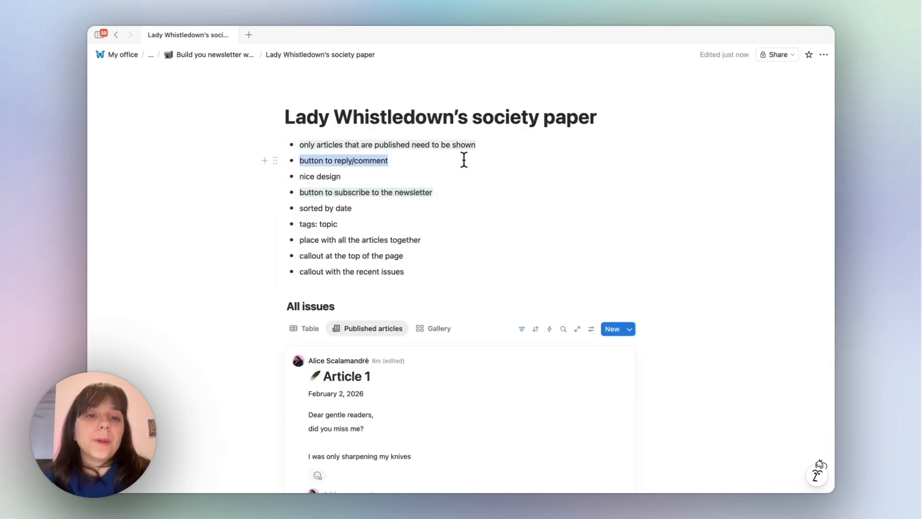
Insert a button below "tea directly in my inbox", name it "reply" and give it the pink pencil-and-square icon.
scroll(463, 158, "down", 5)
left_click(356, 399)
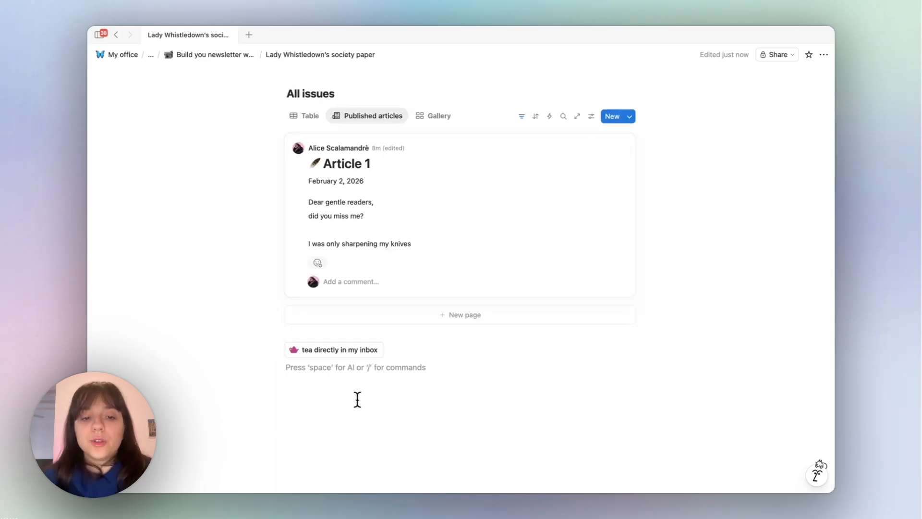
type("/but")
key("Return")
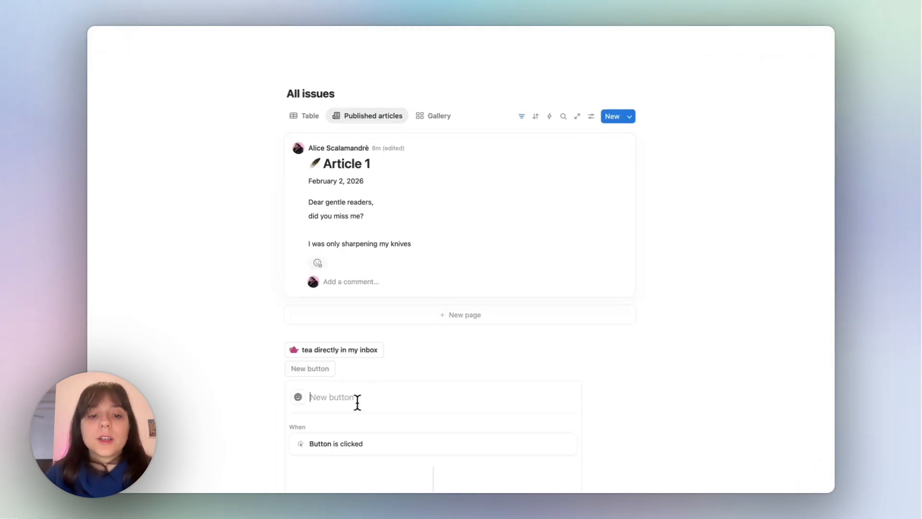
scroll(348, 429, "down", 4)
type("reply")
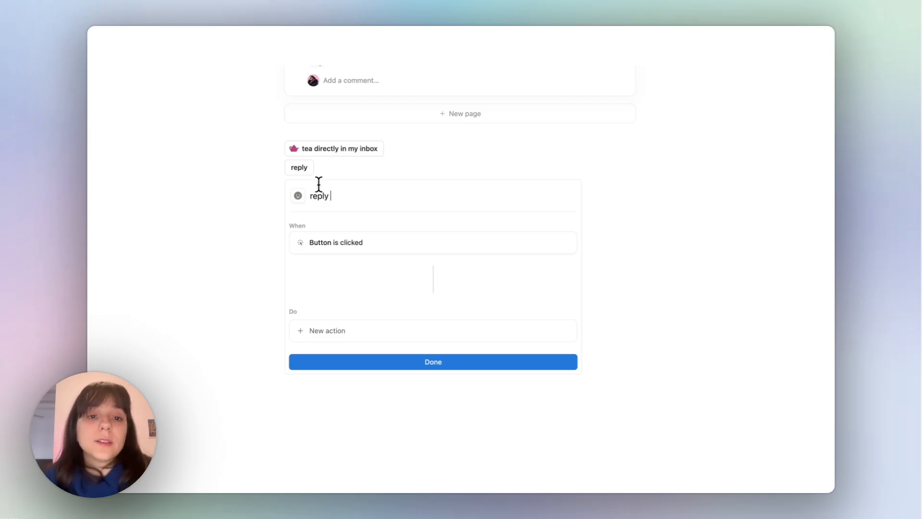
left_click(297, 196)
Make the reply button open a "mailto:" link with the author's e-mail address, save it and check its link.
left_click(336, 330)
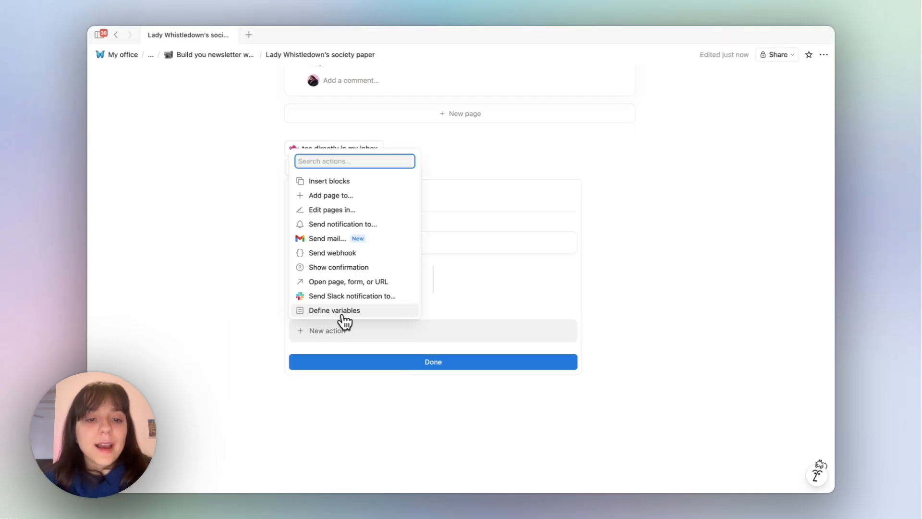
left_click(346, 287)
type("mailto:")
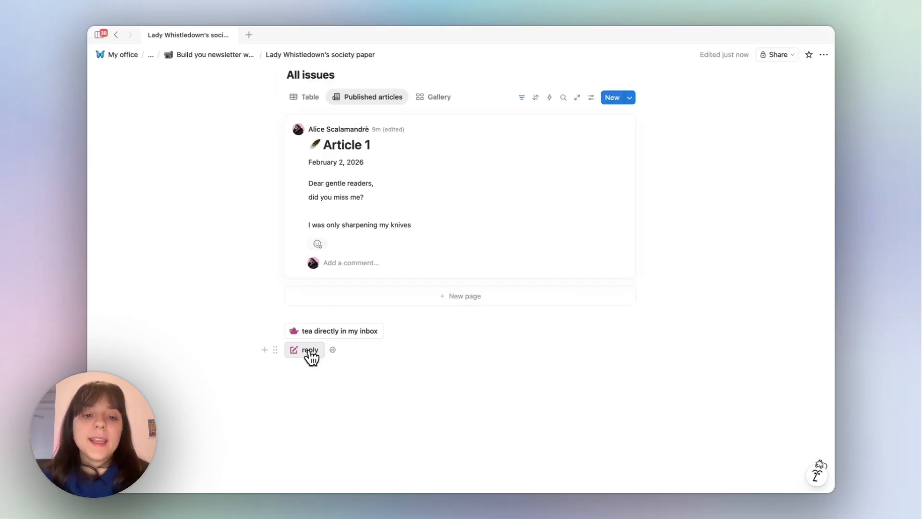
mouse_move(310, 355)
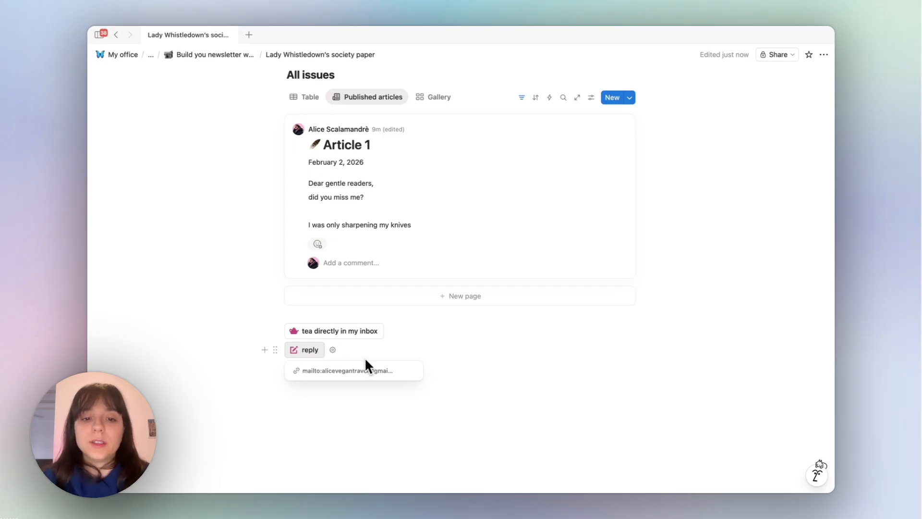
Highlight the requirement "button to reply/comment" with the same background color as the completed ones.
scroll(384, 375, "up", 5)
left_click_drag(399, 176, 299, 176)
left_click(397, 178)
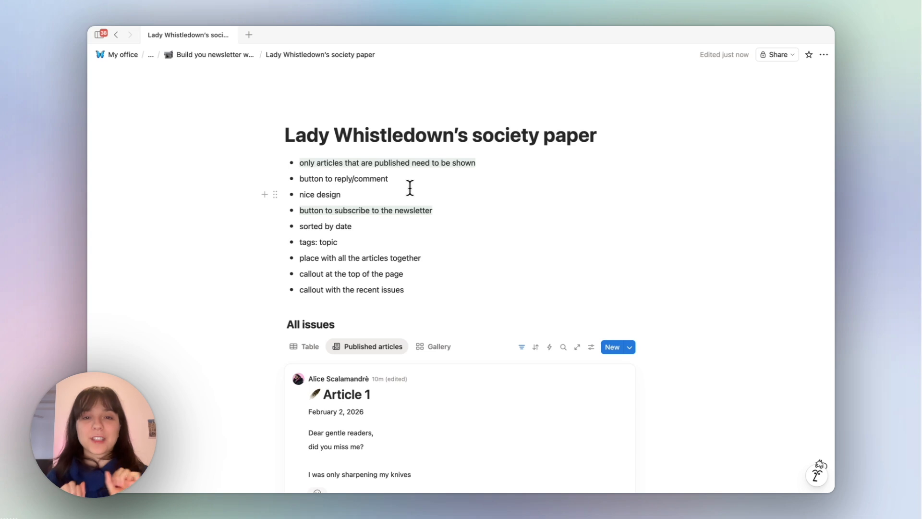
left_click_drag(399, 174, 299, 176)
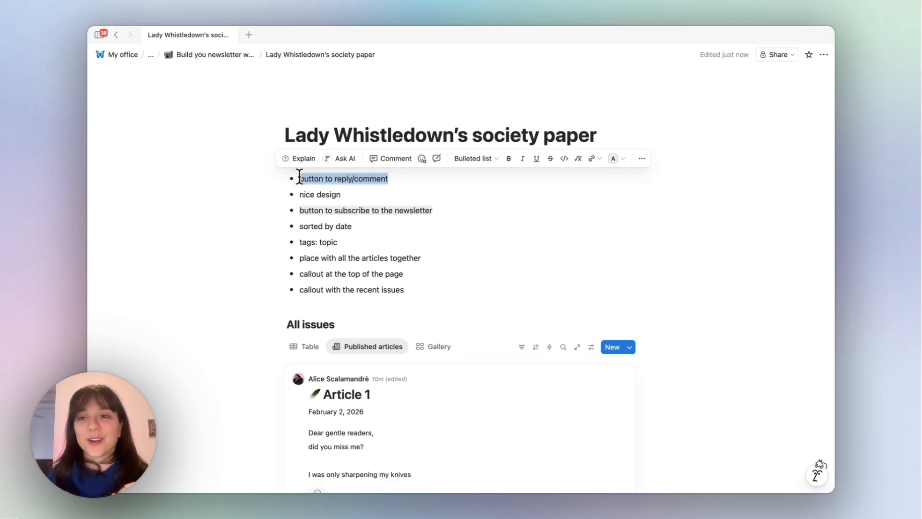
left_click(397, 192)
Sort the Published articles view by Publish Date in descending order.
scroll(398, 192, "down", 1)
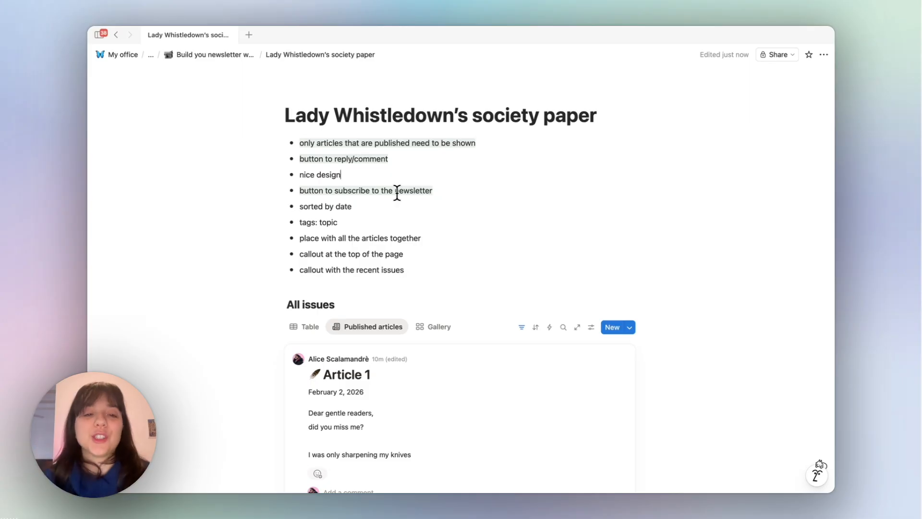
scroll(398, 193, "up", 1)
scroll(358, 190, "down", 1)
left_click(361, 191)
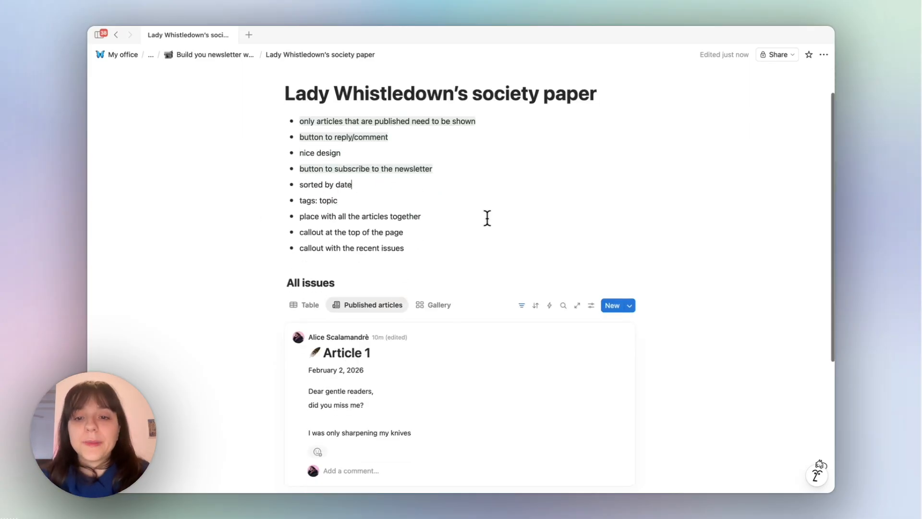
scroll(528, 230, "down", 3)
left_click(536, 238)
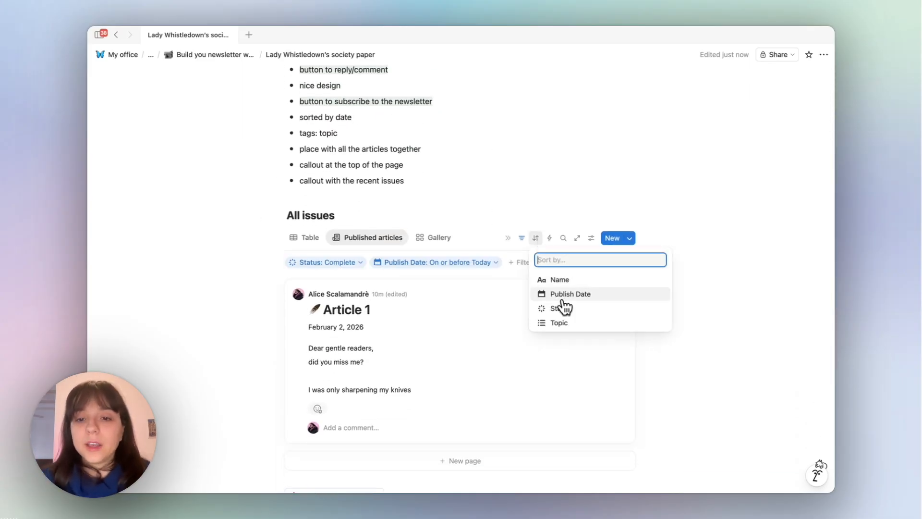
left_click(563, 298)
left_click(402, 282)
left_click(406, 313)
left_click(517, 165)
scroll(322, 221, "down", 1)
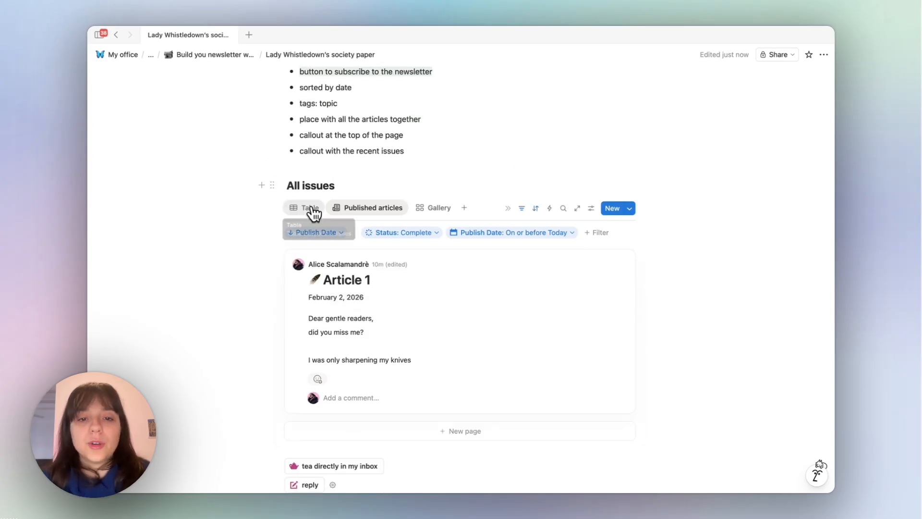
Set Article 2's Publish Date to February 5, 2026 and check the article order in the Published articles view.
left_click(313, 211)
left_click(560, 270)
left_click(583, 317)
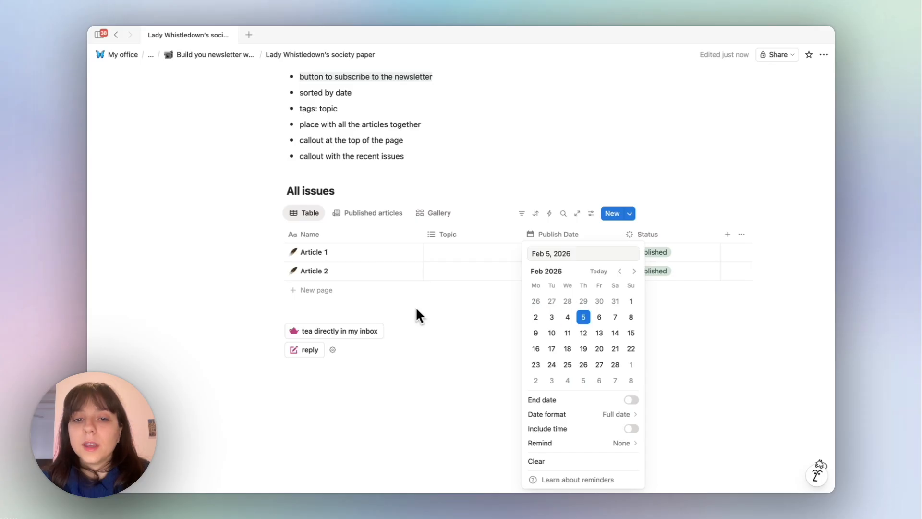
left_click(417, 313)
left_click(373, 213)
scroll(367, 206, "down", 2)
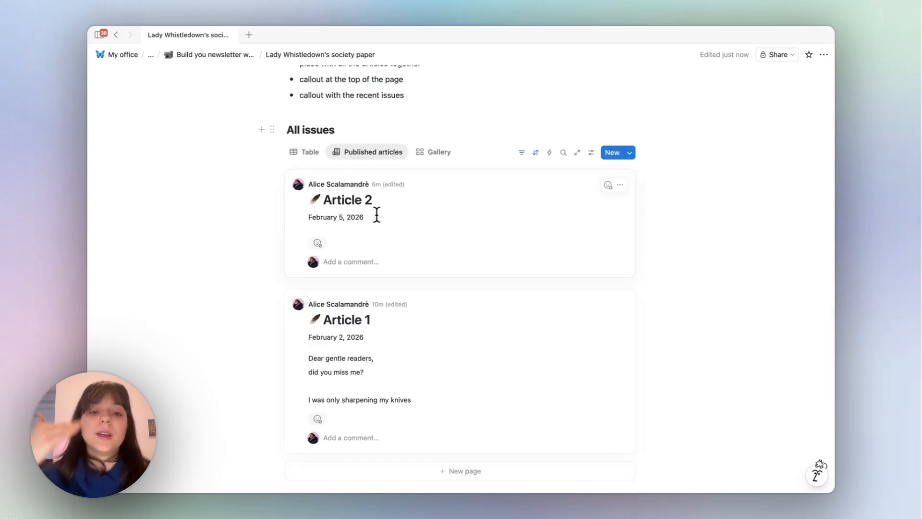
Try the Publish Date sort as ascending in the Published articles view and set it back to descending.
left_click(535, 153)
left_click(407, 196)
left_click(406, 213)
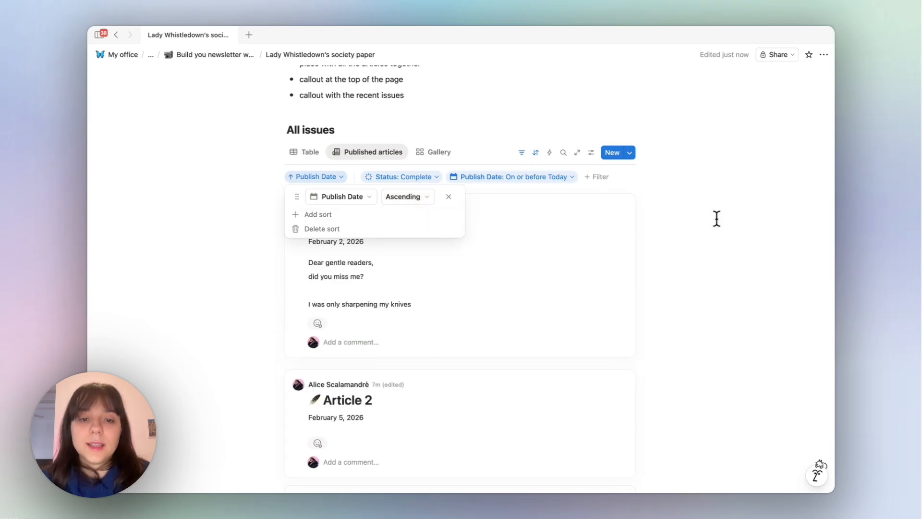
left_click(716, 218)
left_click(341, 184)
left_click(407, 198)
left_click(411, 227)
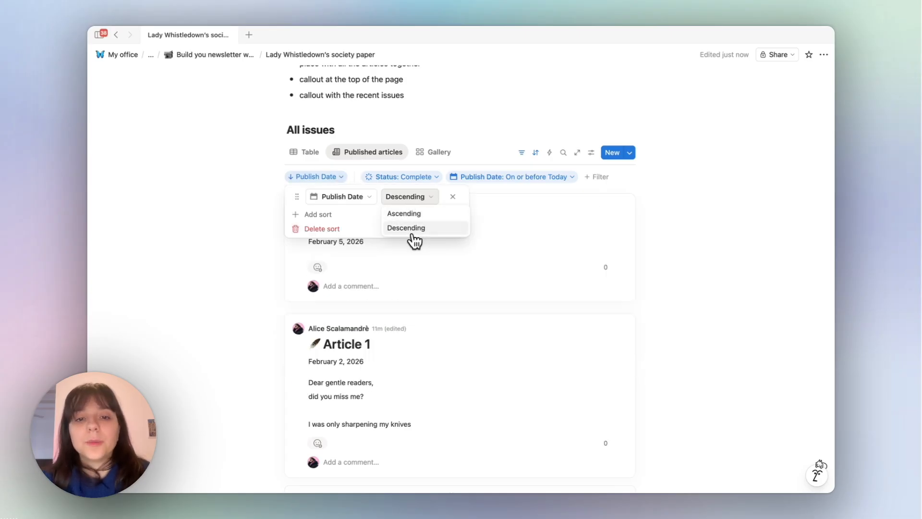
left_click(702, 213)
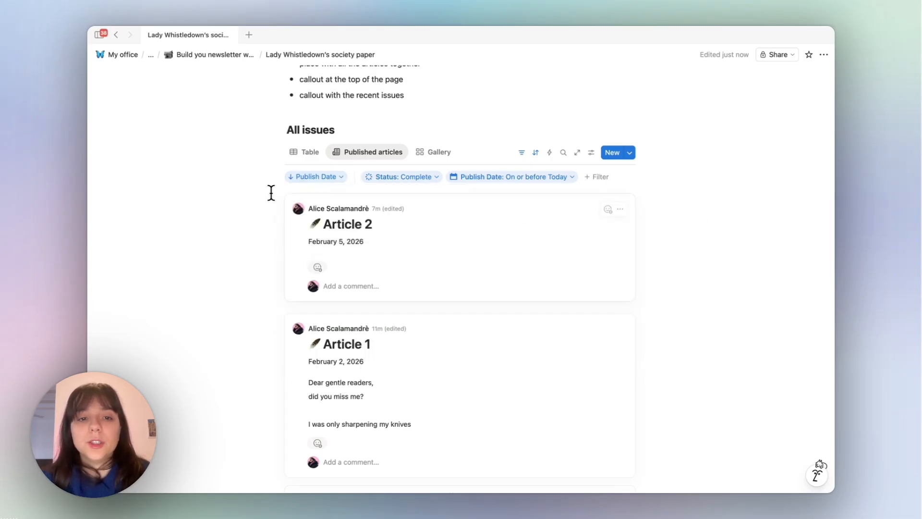
Set Article 2's Publish Date to February 8, 2026 and highlight the requirement "sorted by date" as completed.
left_click(310, 152)
left_click(373, 143)
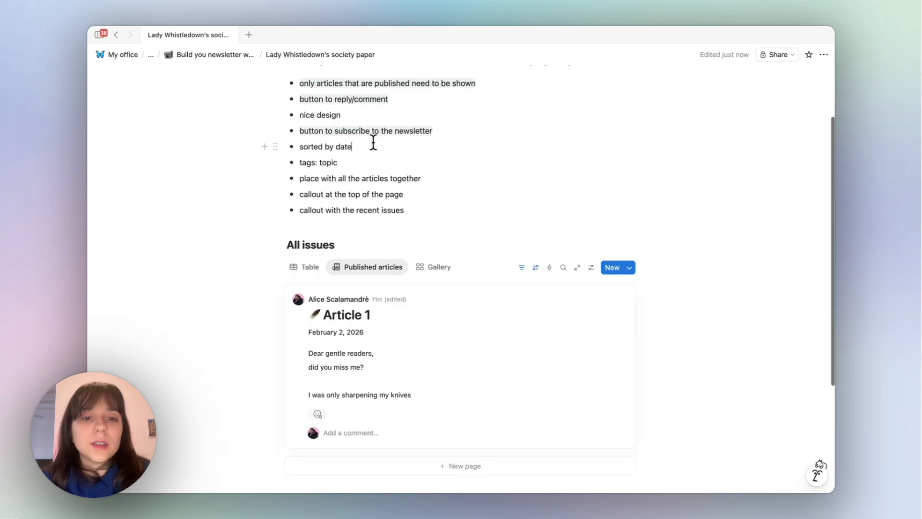
left_click_drag(374, 143, 262, 142)
key("super+shift+h")
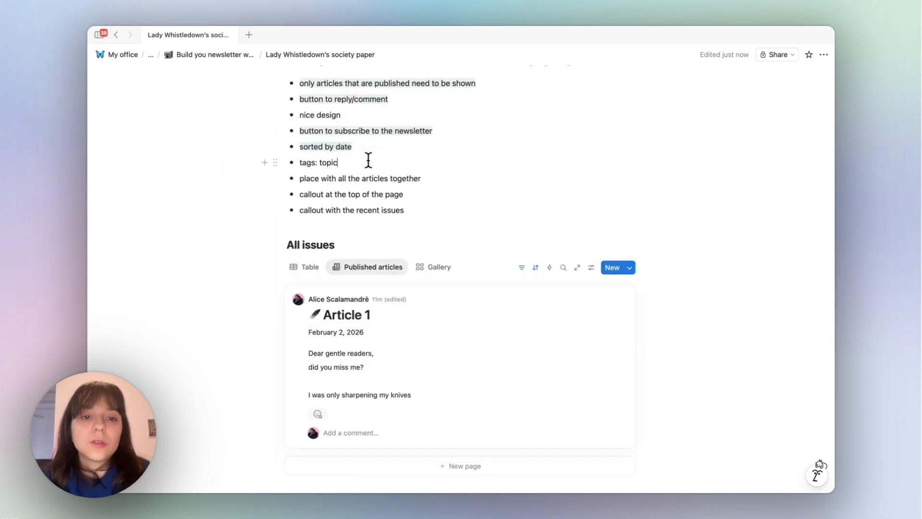
Rename the Topic property "Spice level" and give it a chili pepper icon.
left_click(315, 269)
left_click(472, 309)
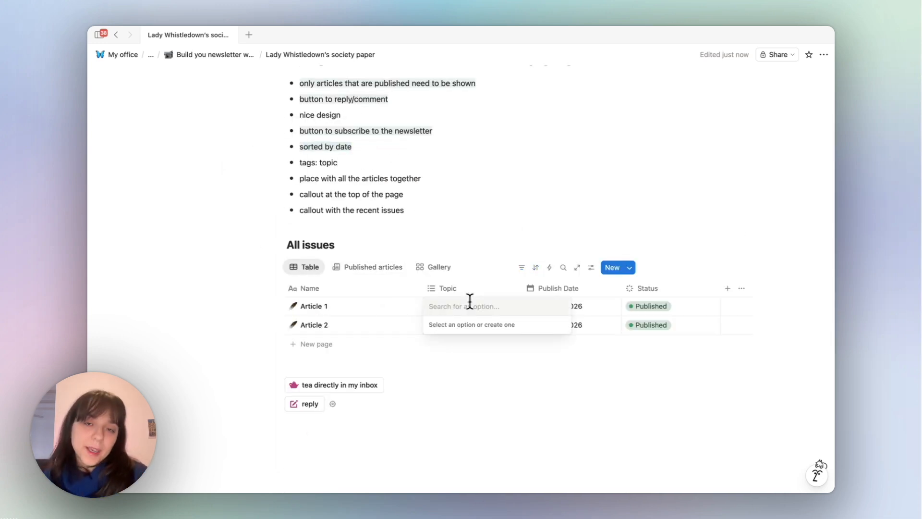
key("Escape")
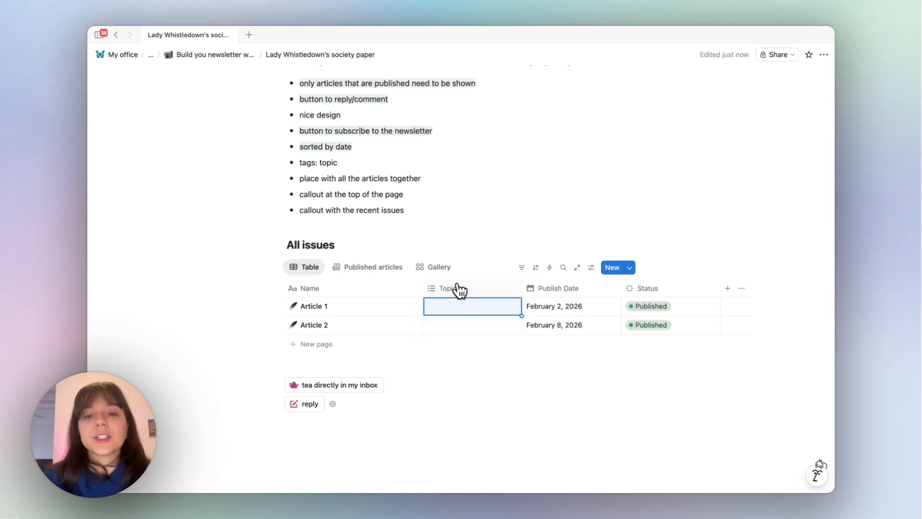
left_click(456, 288)
key("BackSpace")
key("BackSpace")
key("BackSpace")
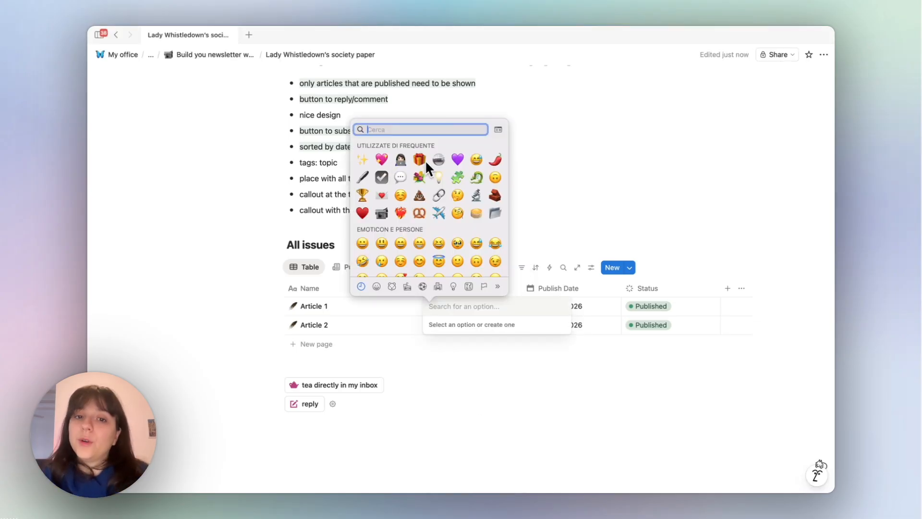
Create Spice level options of one to five 🌶, and tag Article 1 with three and Article 2 with two.
left_click(494, 158)
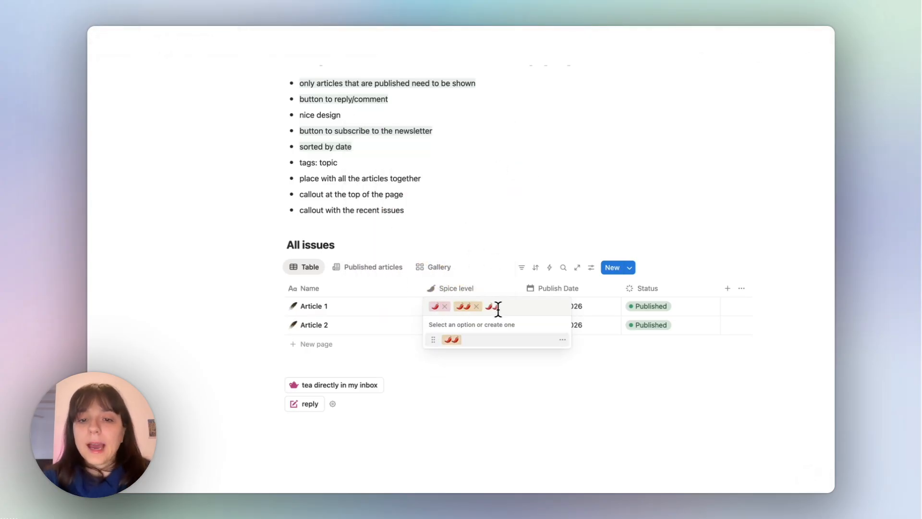
type("🌶")
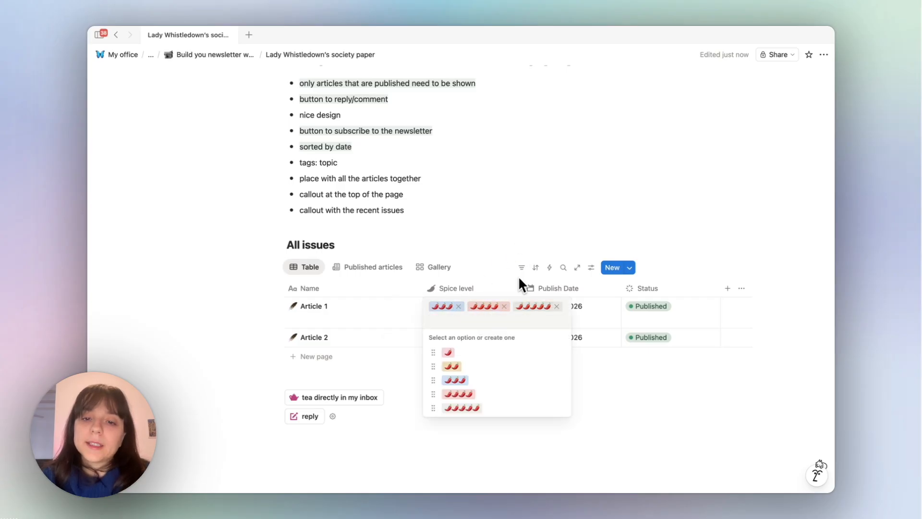
left_click(504, 306)
left_click(511, 306)
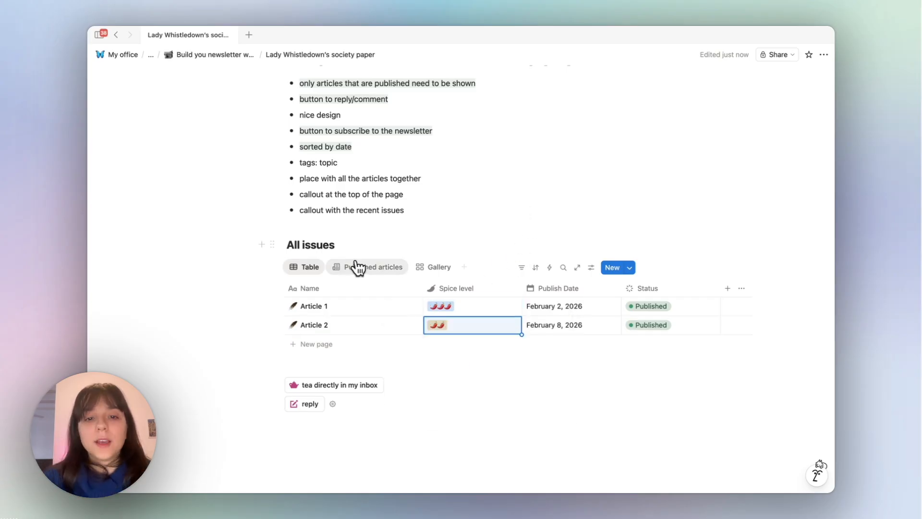
Check the Spice level tags in the Published articles view and highlight the requirement "tags: topic" as completed.
left_click(357, 267)
scroll(445, 323, "down", 2)
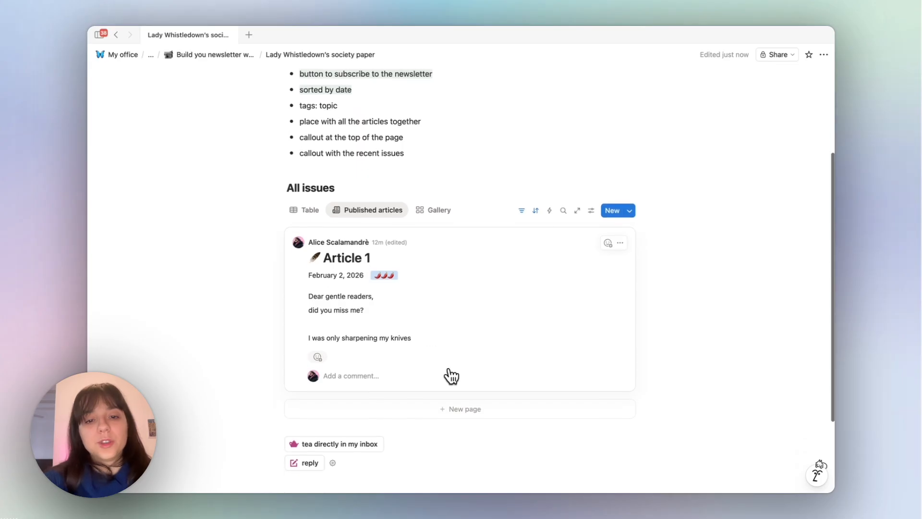
scroll(336, 269, "up", 2)
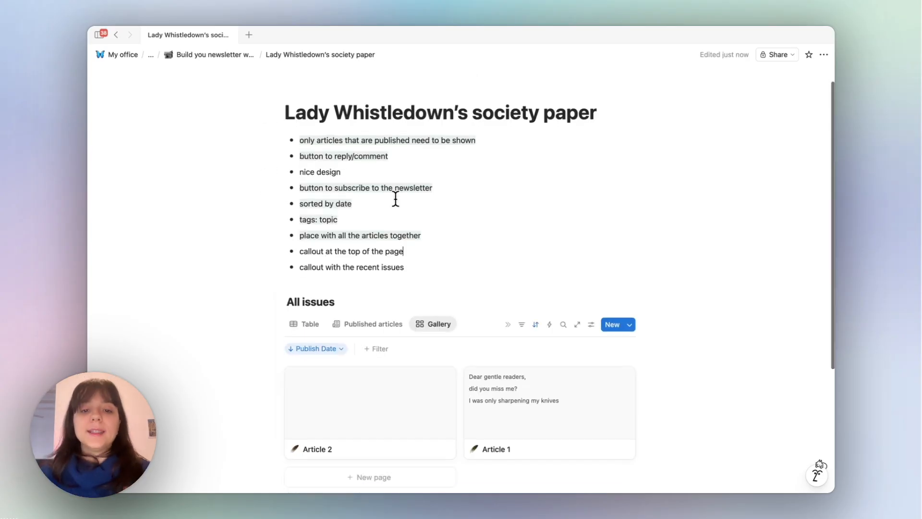
Create a subpage titled "Lady Whistledown's society paper" below the reply button.
scroll(395, 200, "down", 2)
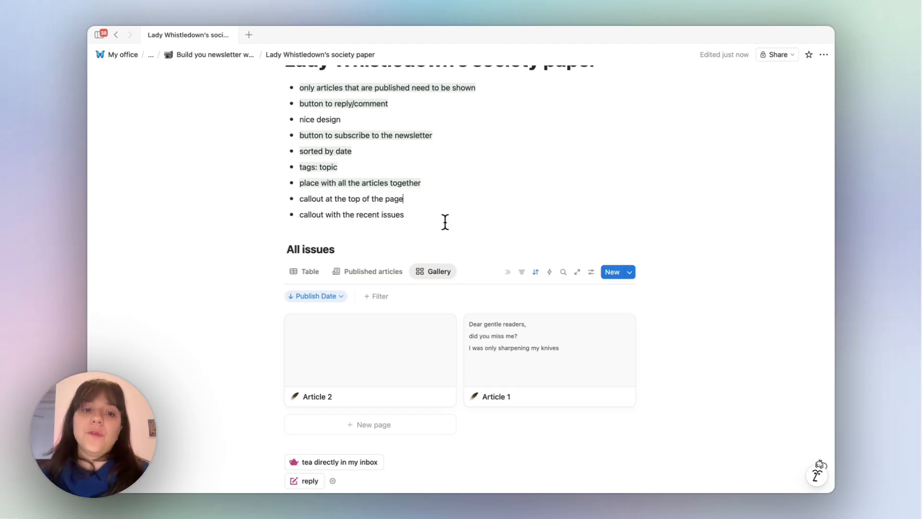
scroll(442, 220, "down", 1)
scroll(420, 272, "up", 2)
scroll(422, 280, "down", 5)
left_click(337, 369)
key("Return")
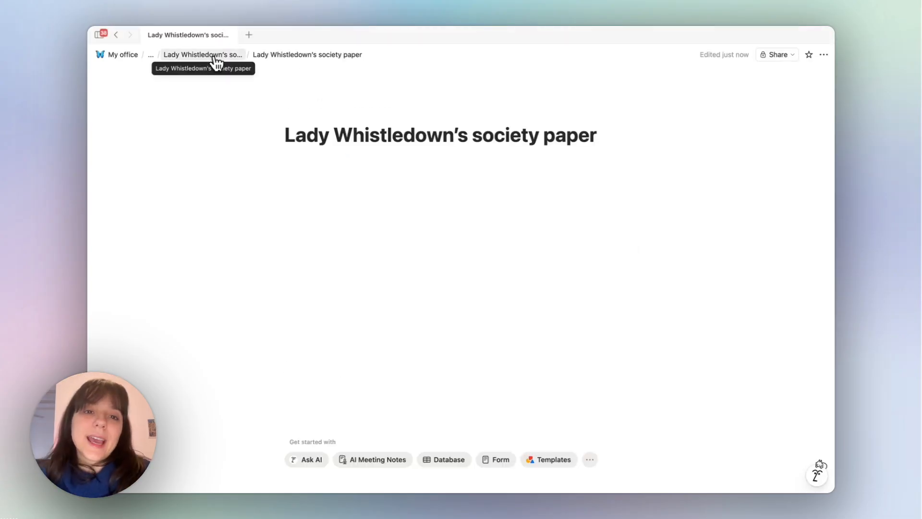
Return to the parent page and add "backend" to its title.
mouse_move(345, 117)
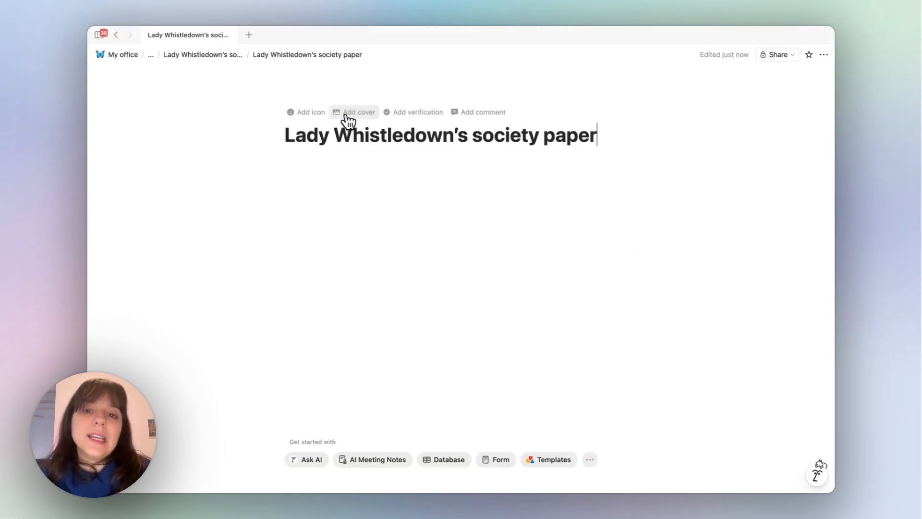
left_click(228, 56)
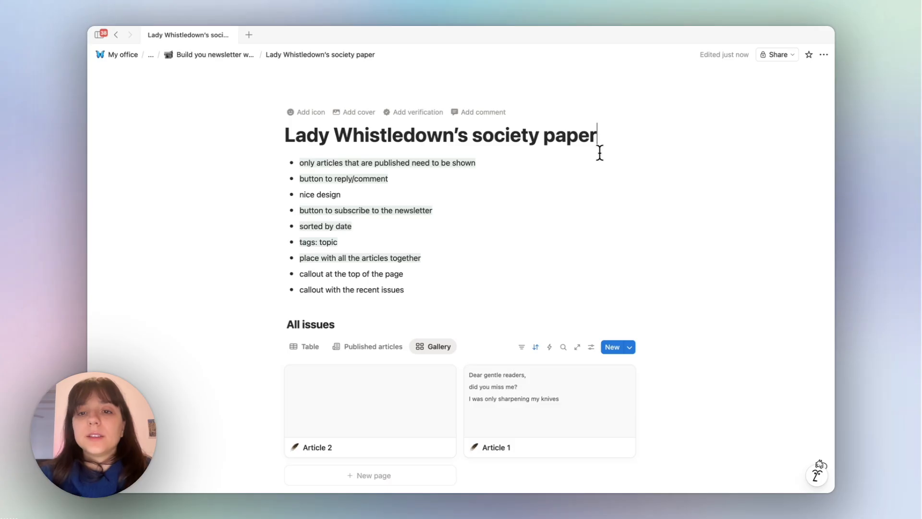
type("backend")
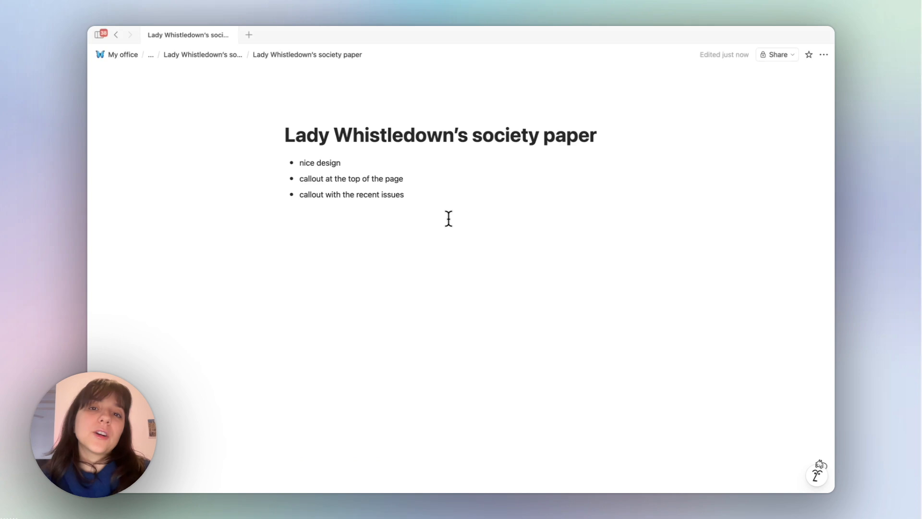
Turn the three remaining requirements on the new subpage into a to-do list.
left_click_drag(236, 155, 324, 195)
key("super+alt+4")
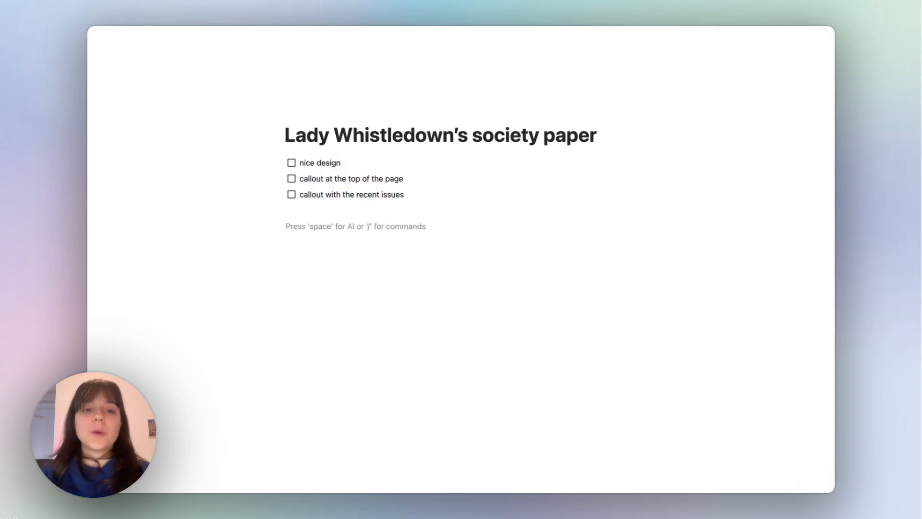
Insert a callout without an icon below the to-do list, holding the "Dearest gentle reader," welcome message.
type("/cal")
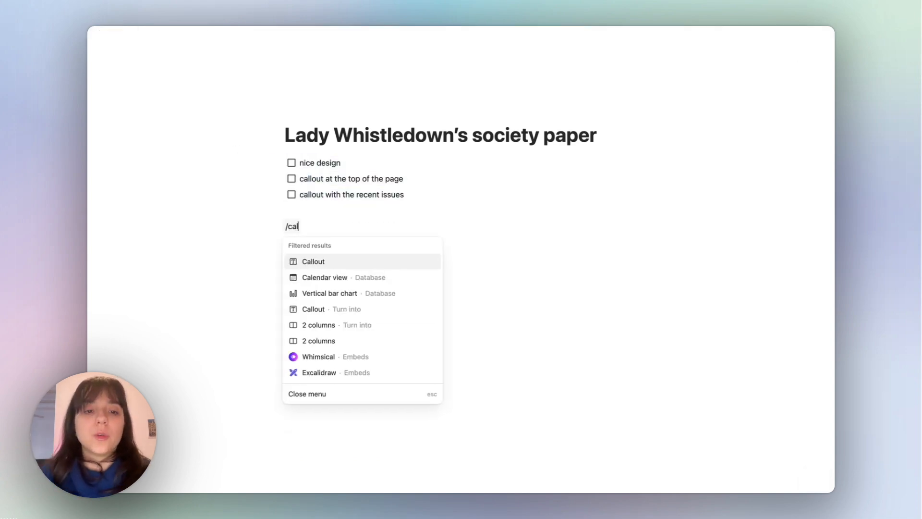
key("Return")
left_click(297, 234)
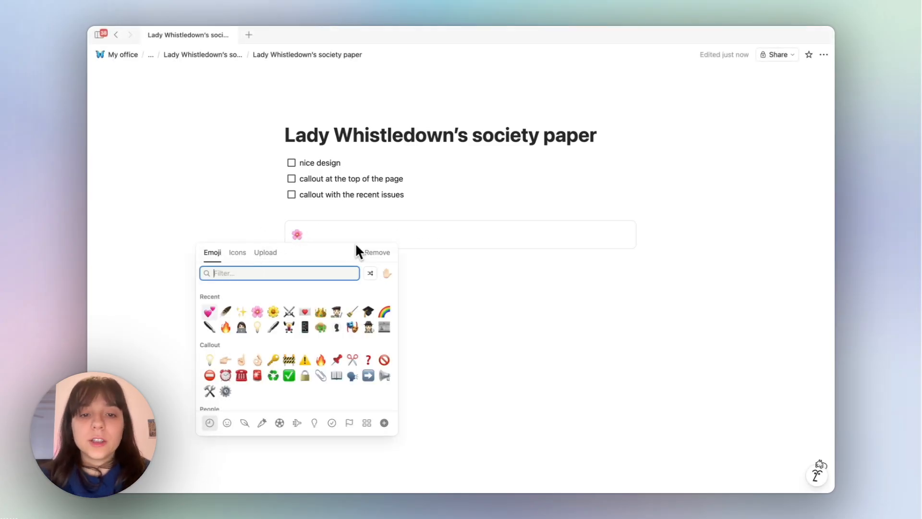
left_click(378, 253)
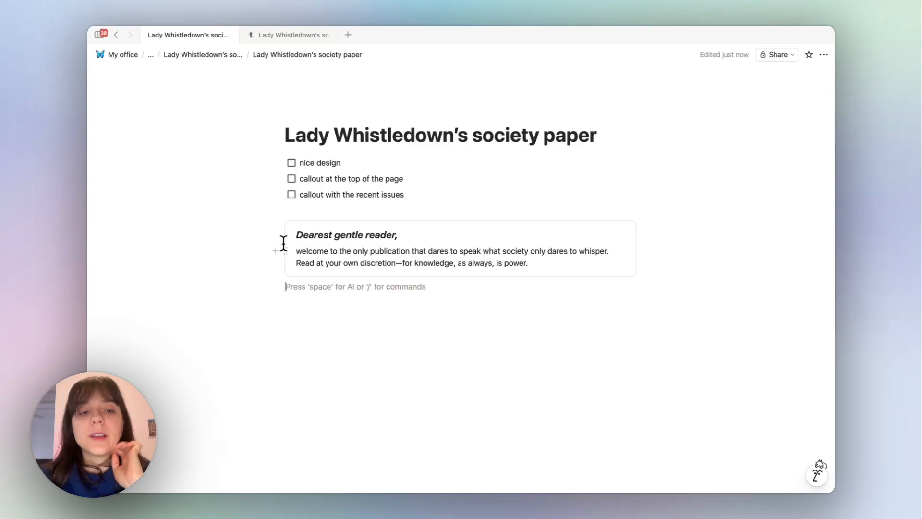
Give the welcome callout a gray background and check off "callout at the top of the page".
left_click(274, 225)
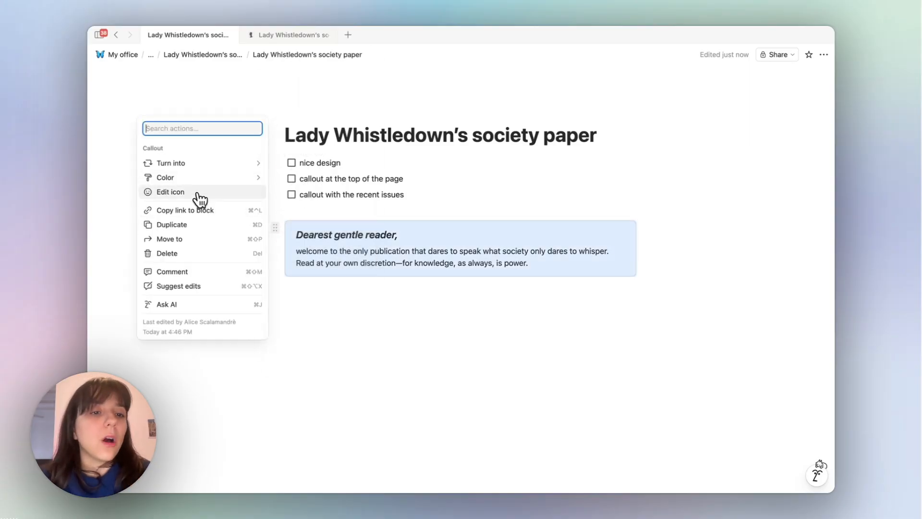
mouse_move(198, 179)
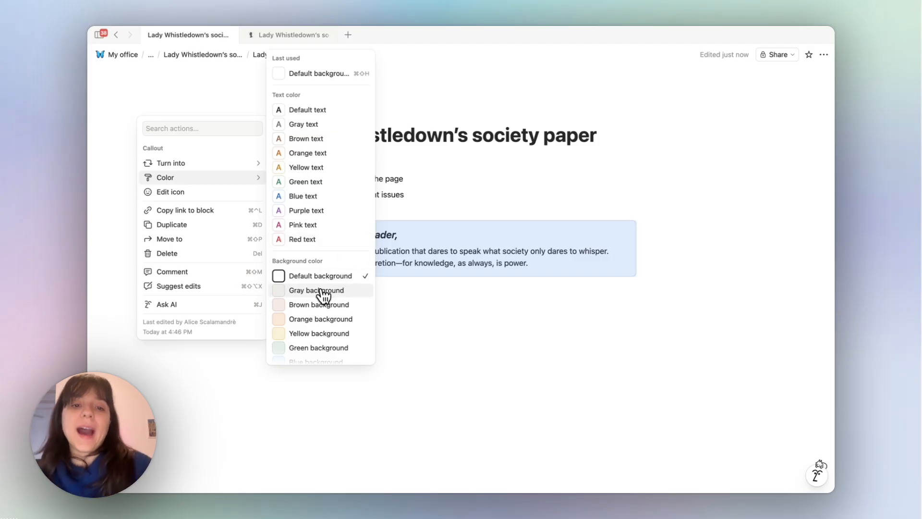
left_click(433, 312)
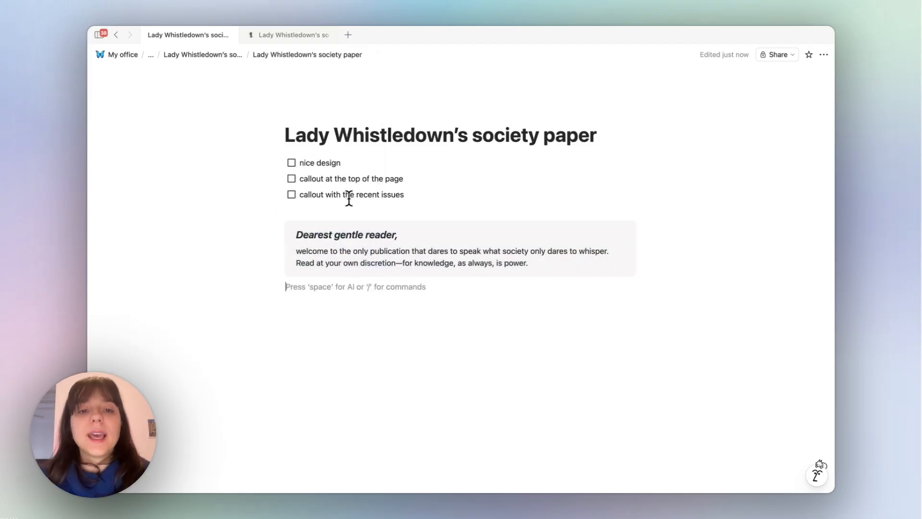
left_click(291, 179)
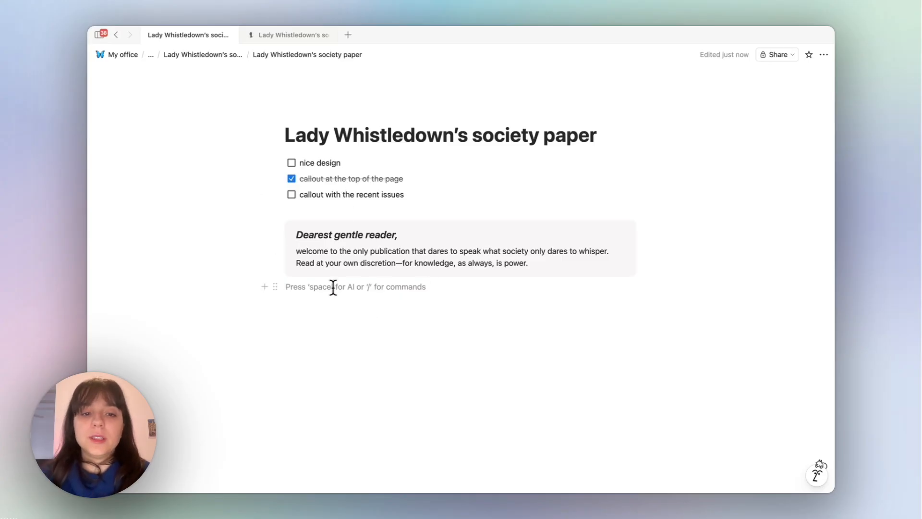
Add a second gray callout below the welcome callout and insert an inline linked database in it showing the Gallery view of All issues.
key("Return")
left_click(309, 308)
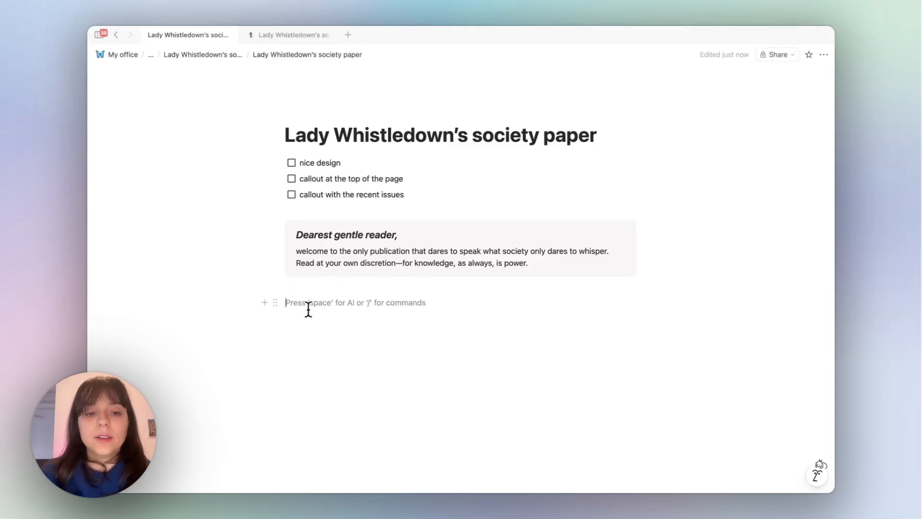
type("/data")
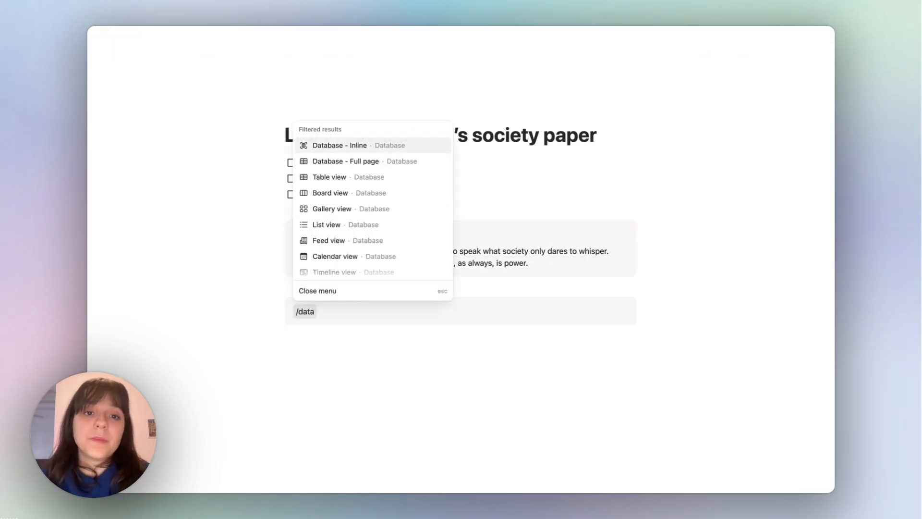
key("Return")
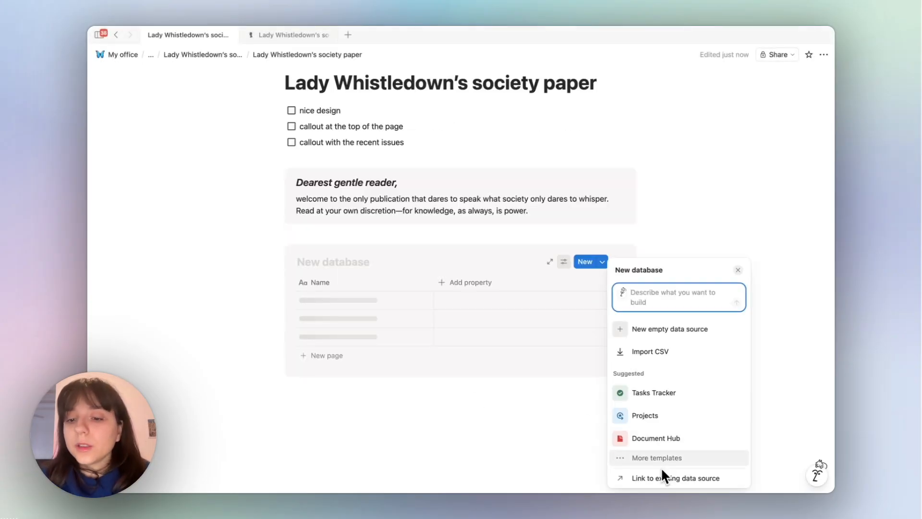
left_click(660, 473)
left_click(664, 369)
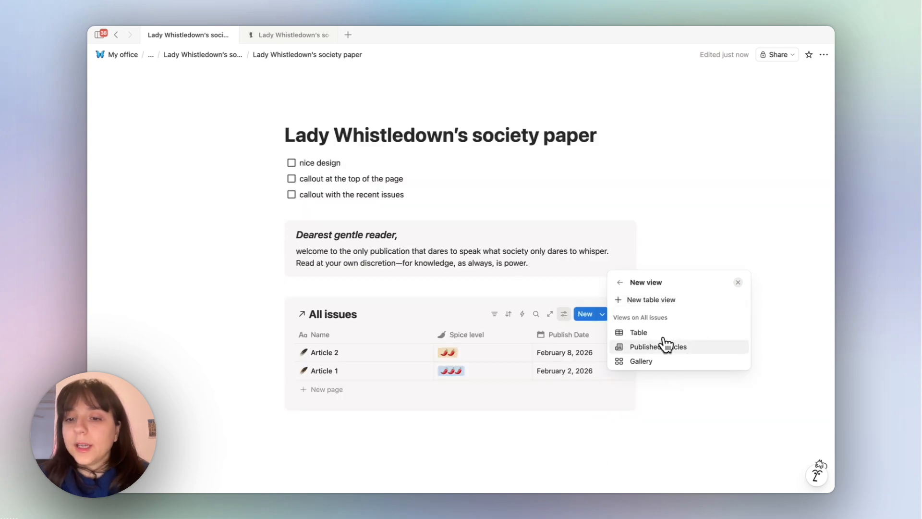
left_click(669, 361)
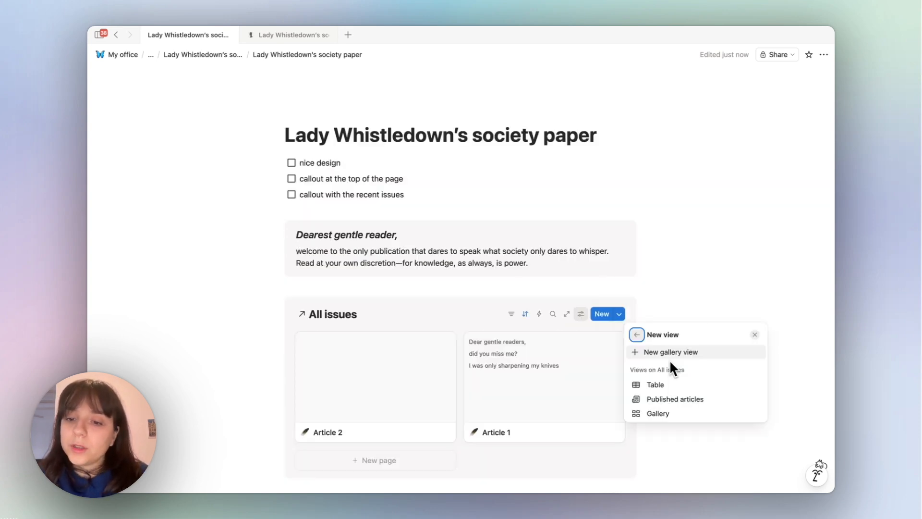
left_click(667, 421)
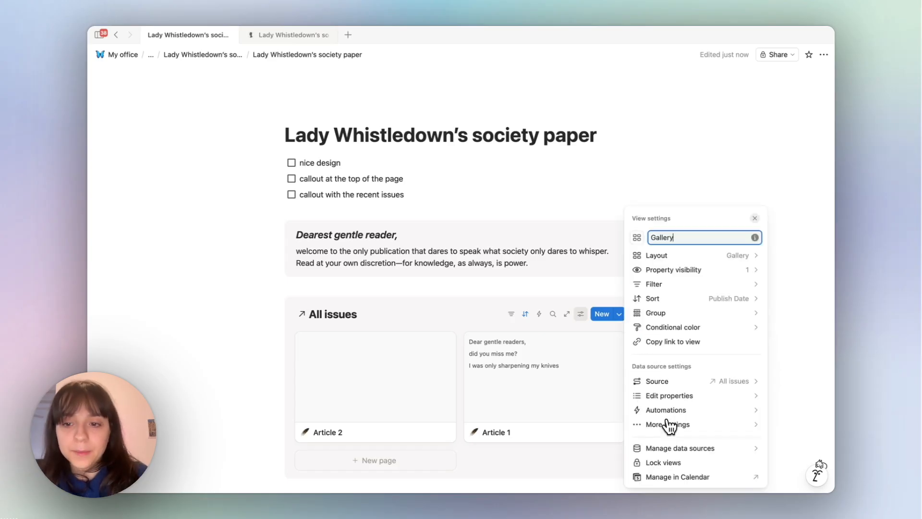
Filter the linked gallery by Publish Date relative to today, set to this month.
left_click(658, 285)
left_click(672, 389)
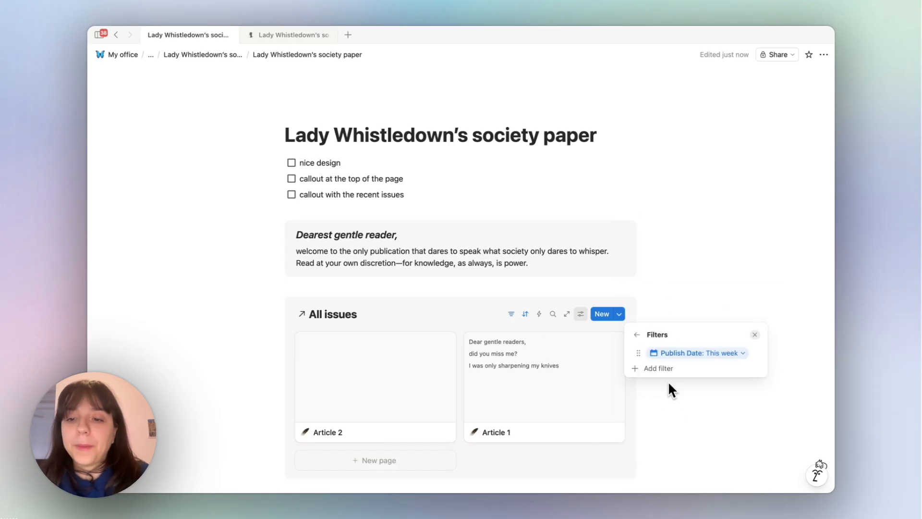
left_click(675, 352)
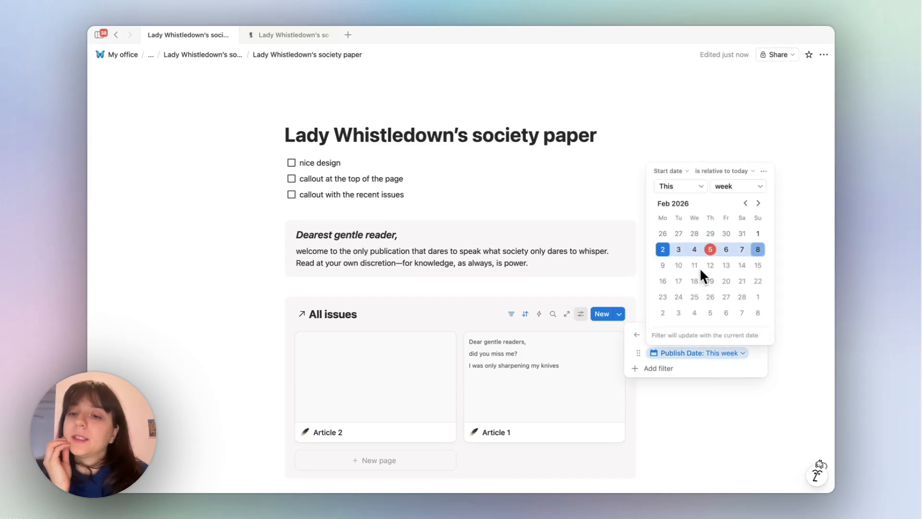
left_click(723, 188)
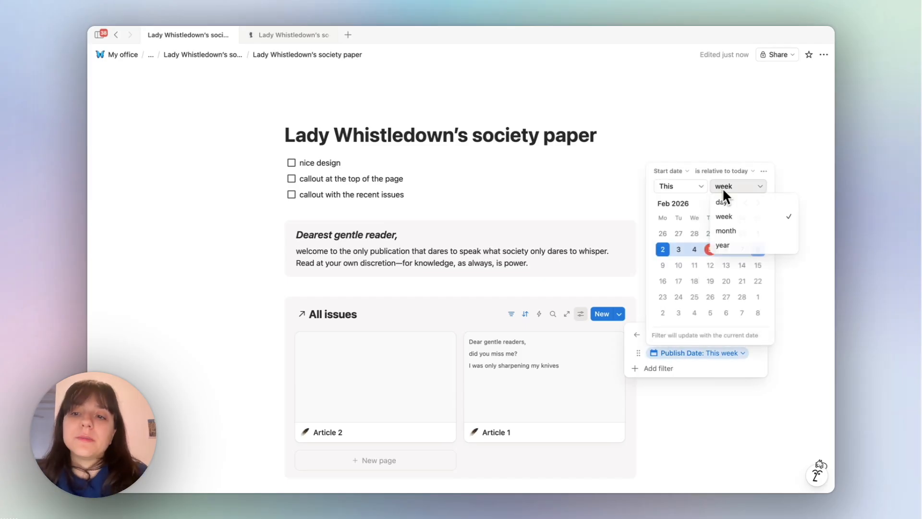
left_click(733, 231)
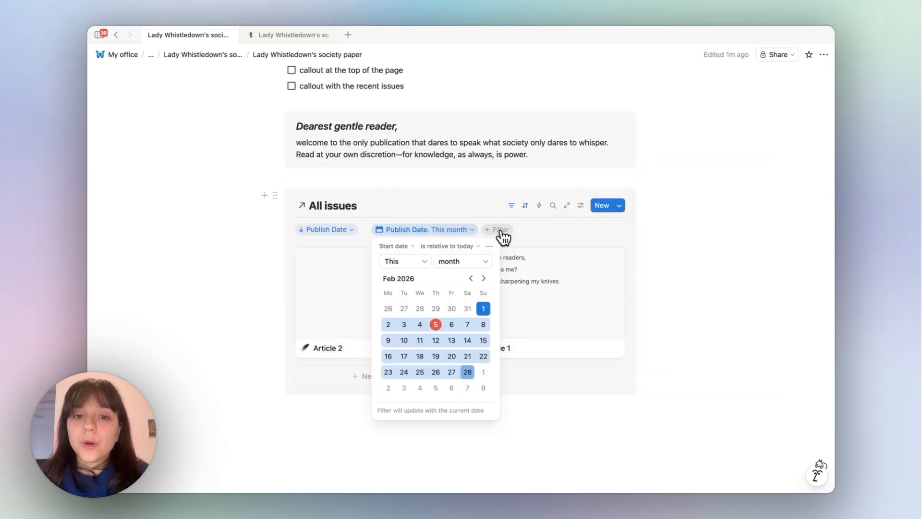
Add an advanced filter to the linked gallery where Status is Published.
left_click(500, 230)
left_click(517, 298)
left_click(549, 323)
left_click(582, 231)
left_click(634, 276)
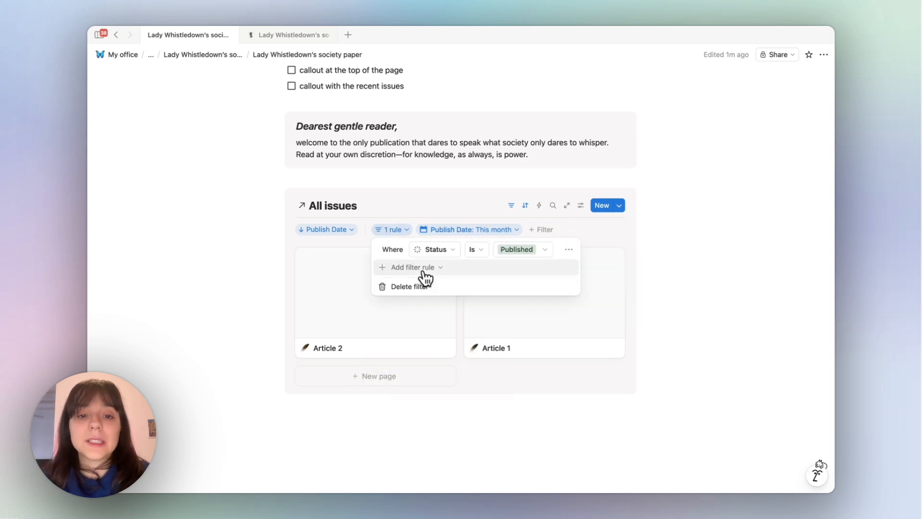
Add a nested filter group to the advanced filter where the Publish Date start is on or before today.
left_click(425, 276)
left_click(425, 298)
left_click(479, 273)
left_click(490, 303)
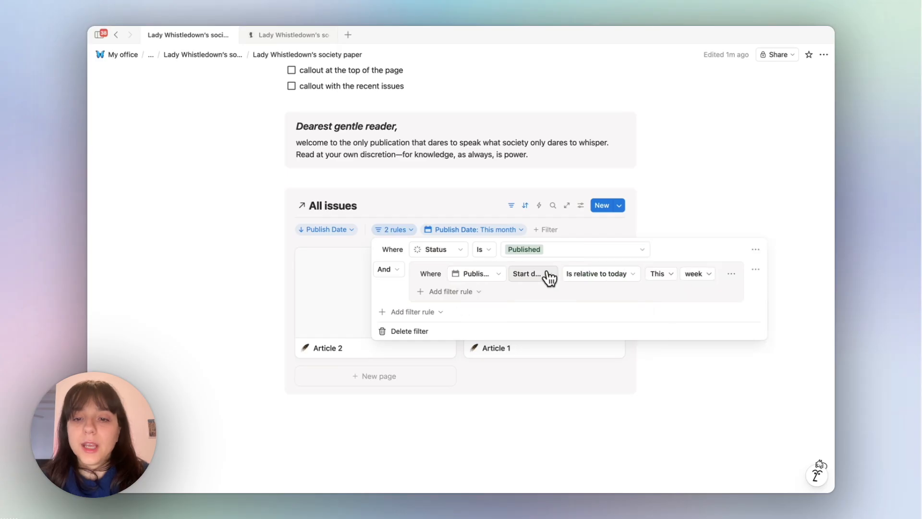
left_click(625, 273)
left_click(601, 333)
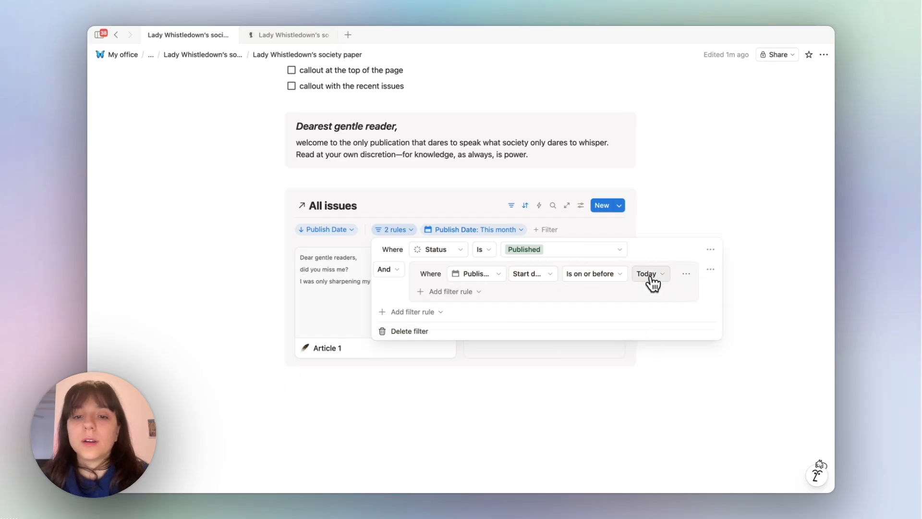
Add a second rule to the nested filter group where Publish Date is relative to today, this month.
left_click(433, 291)
left_click(431, 312)
left_click(698, 293)
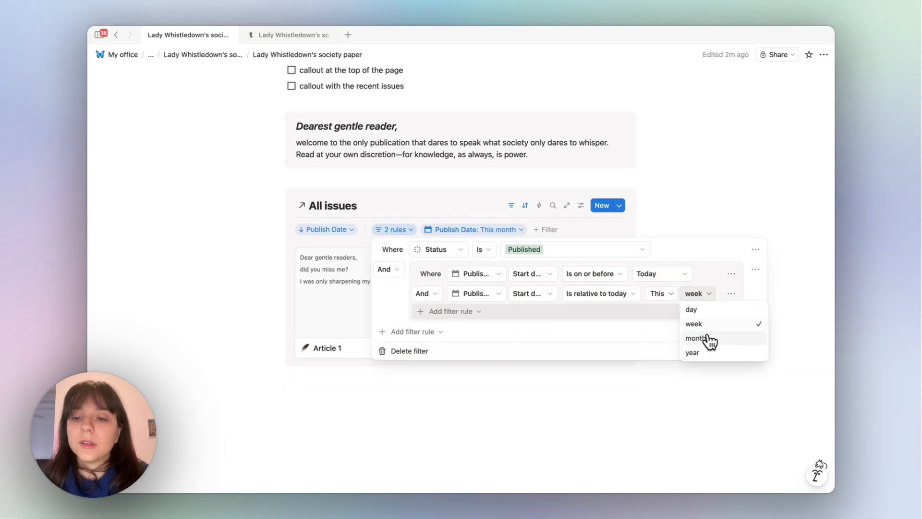
left_click(707, 339)
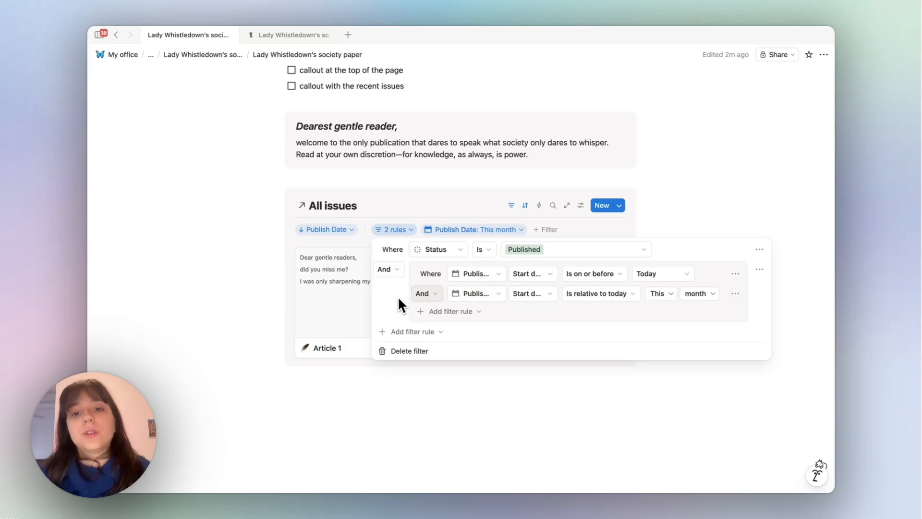
Remove the separate Publish Date: This month filter from the gallery and review the advanced filter's rules.
left_click(721, 203)
left_click(507, 230)
left_click(538, 246)
left_click(569, 249)
left_click(402, 230)
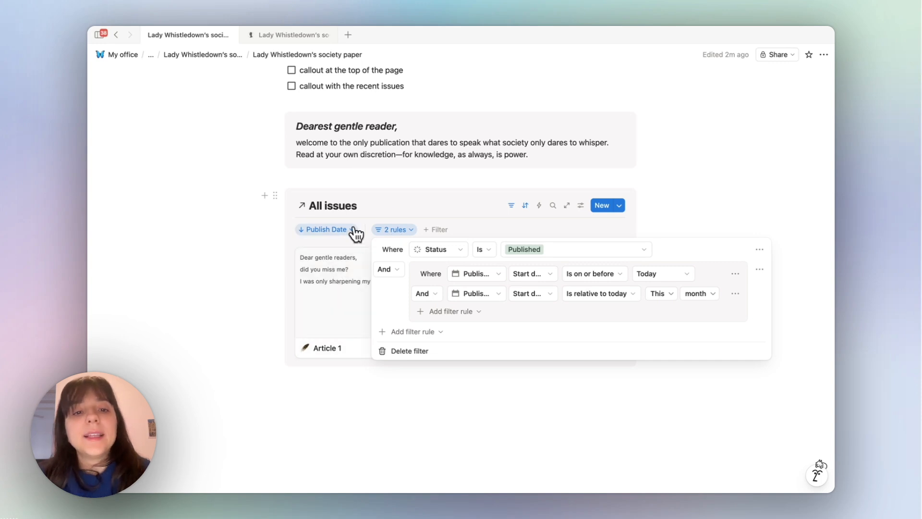
left_click(422, 181)
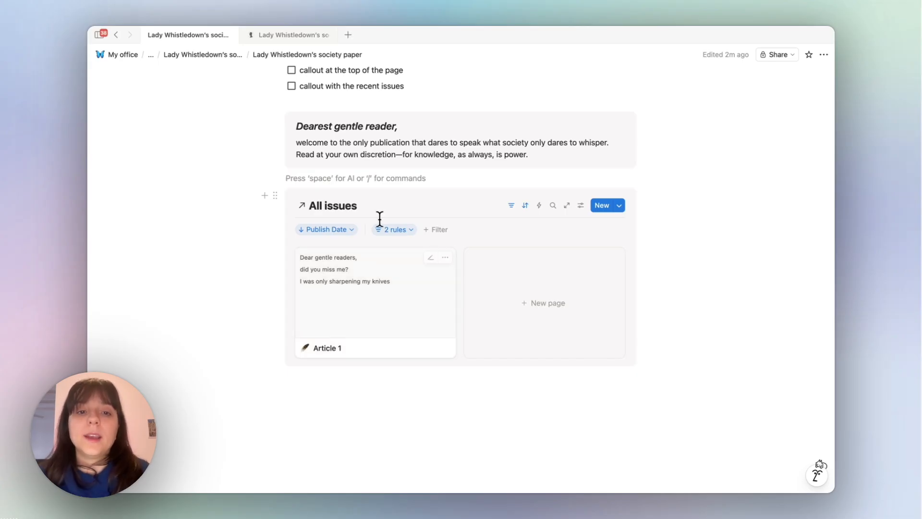
Open the All issues source database, check Article 2's publish date and status, and return to the newsletter page.
left_click(321, 209)
left_click(243, 221)
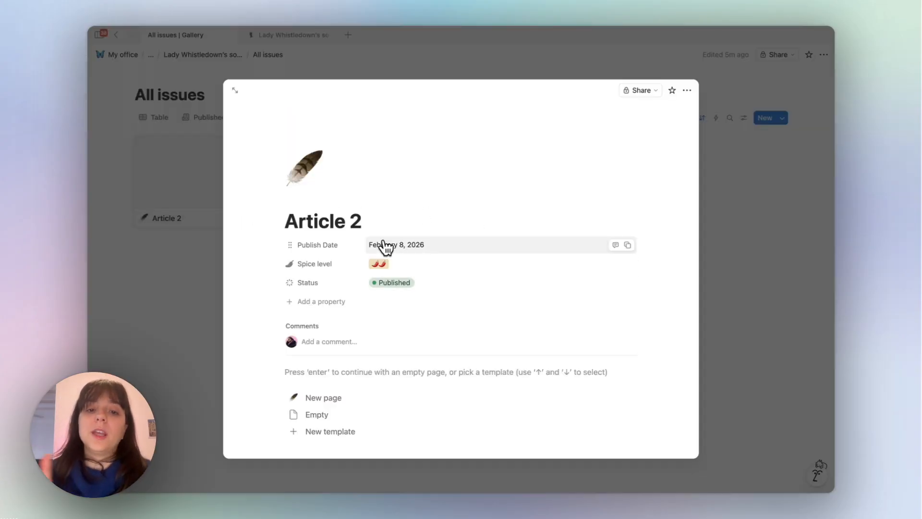
left_click(151, 164)
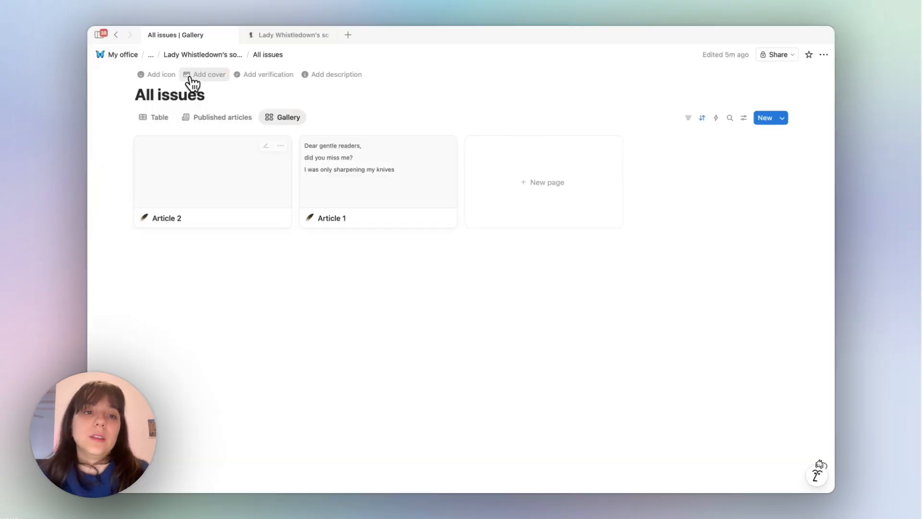
left_click(205, 55)
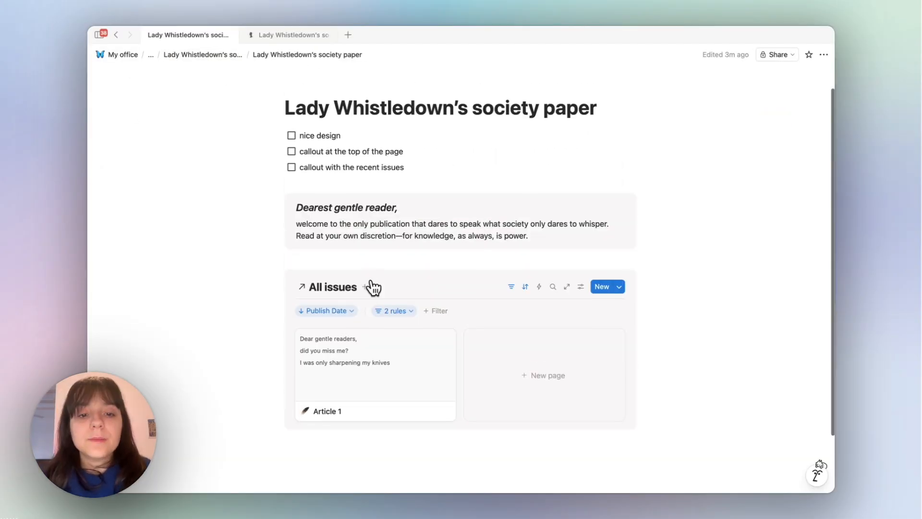
Hide the linked database's title and clear the name of its Gallery view.
left_click(376, 287)
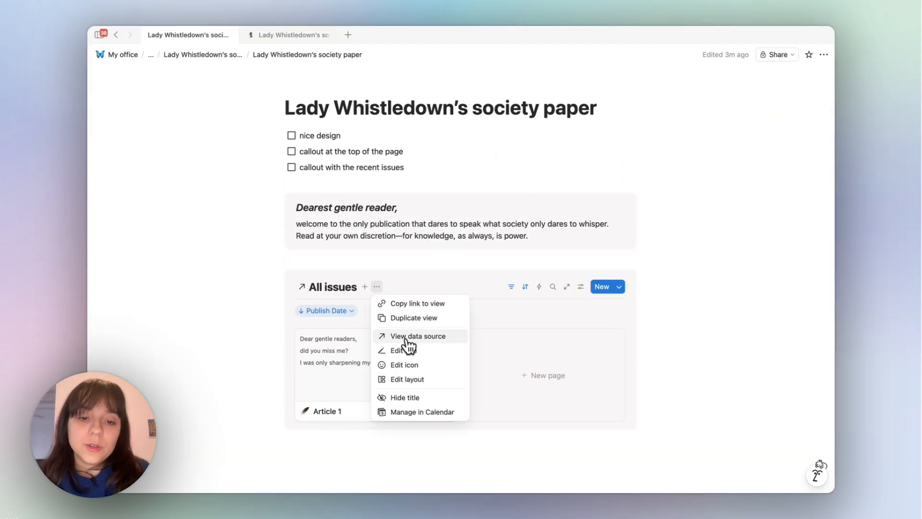
left_click(414, 396)
left_click(325, 287)
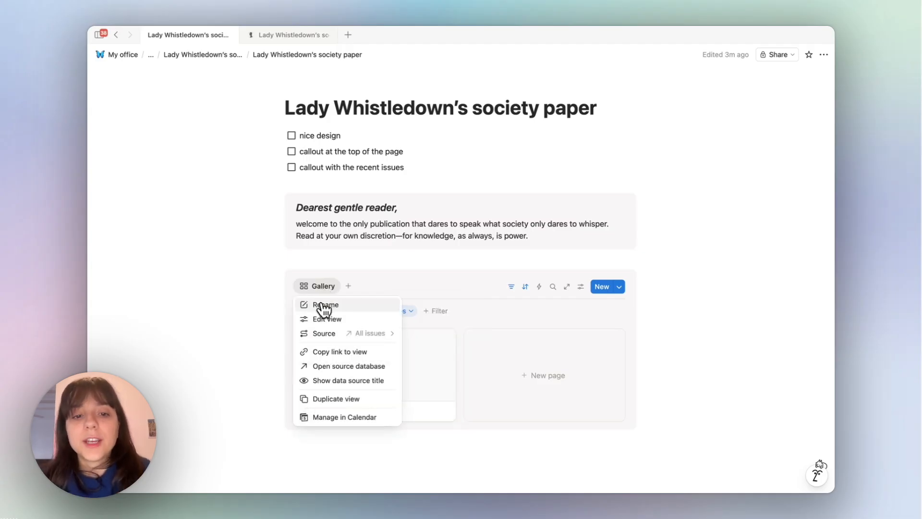
left_click(321, 307)
double_click(662, 235)
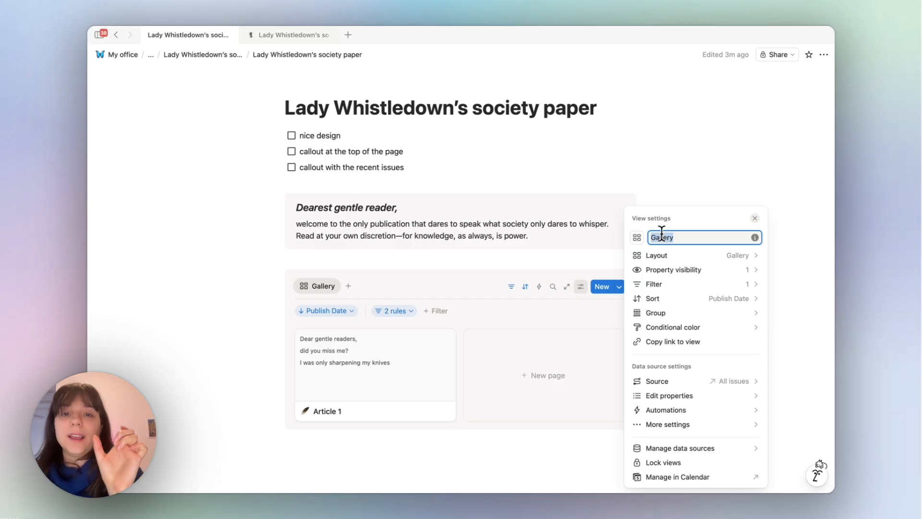
key("BackSpace")
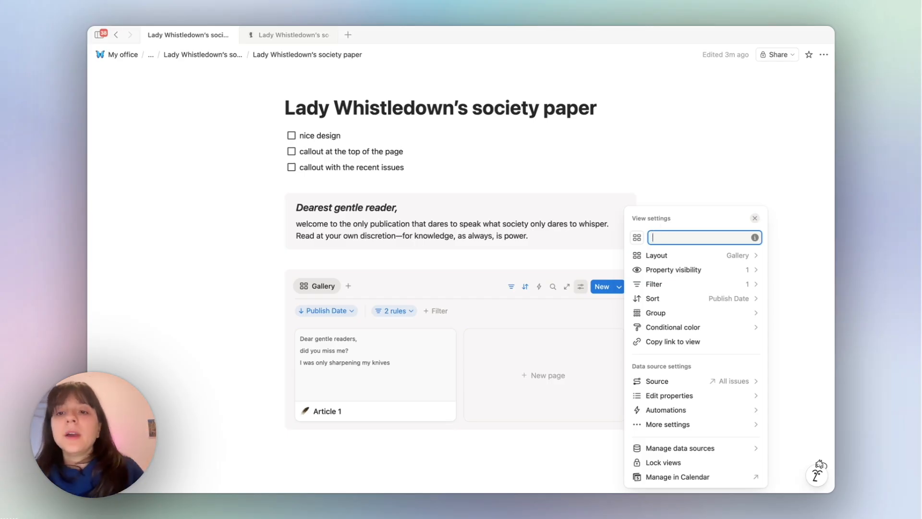
Set the unnamed gallery view's icon to the calendar icon.
left_click(638, 237)
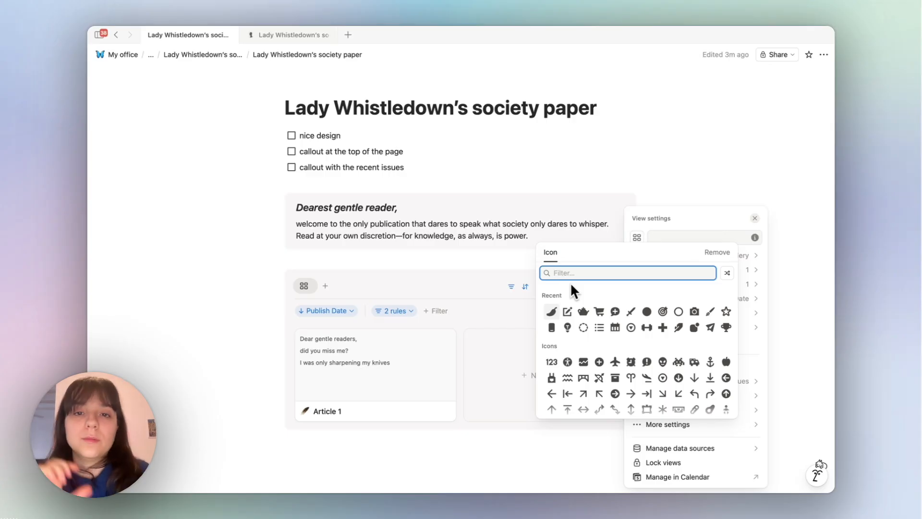
left_click(615, 328)
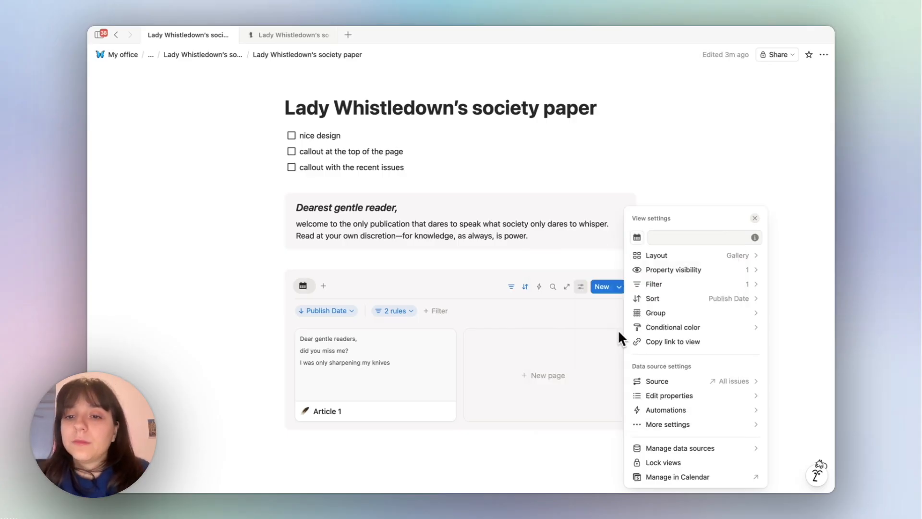
left_click(332, 268)
Copy the "Dearest gentle reader," heading into the second callout, above the linked gallery.
left_click(308, 271)
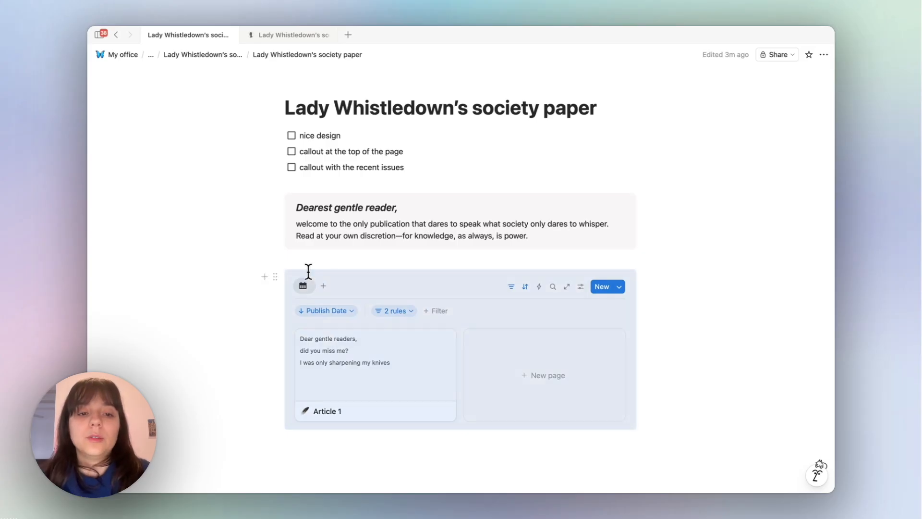
left_click(327, 242)
left_click_drag(297, 210, 303, 303)
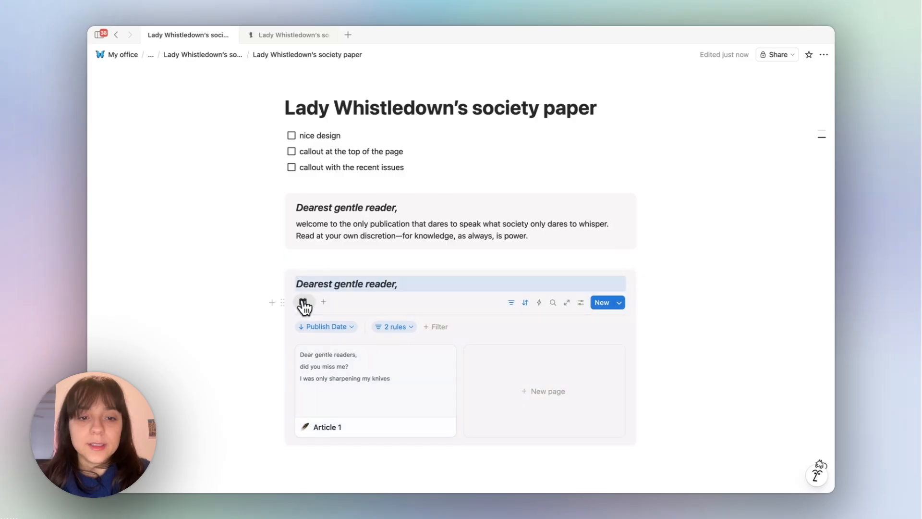
Replace the second callout's copied heading with "Recent issues" and italicize it.
triple_click(299, 284)
key("ctrl+z")
left_click_drag(353, 284, 291, 286)
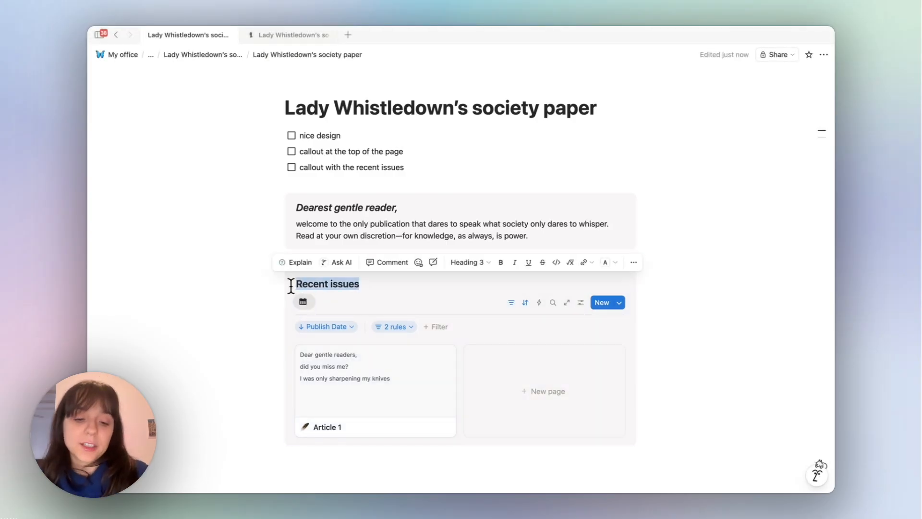
key("super+i")
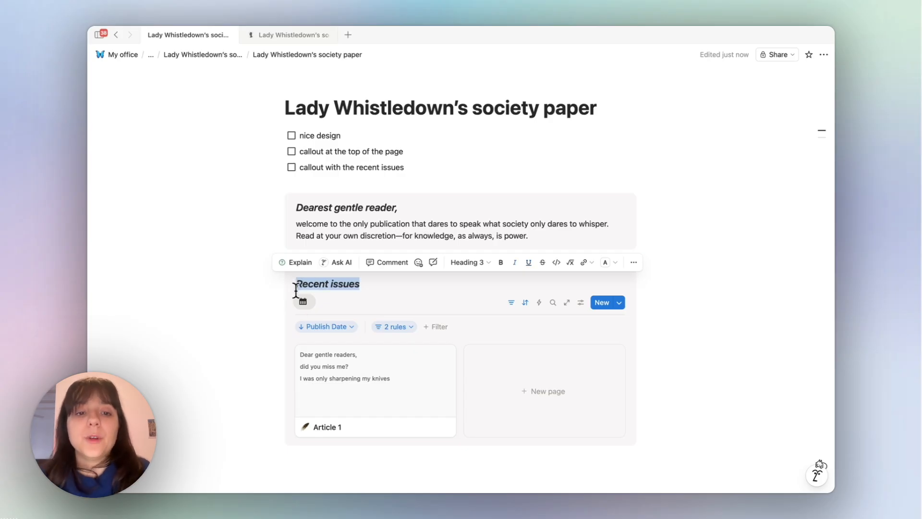
Place the "Recent issues" callout beside the "Dearest gentle reader," callout in a two-column layout.
left_click(241, 311)
scroll(240, 311, "down", 1)
left_click_drag(275, 233, 662, 159)
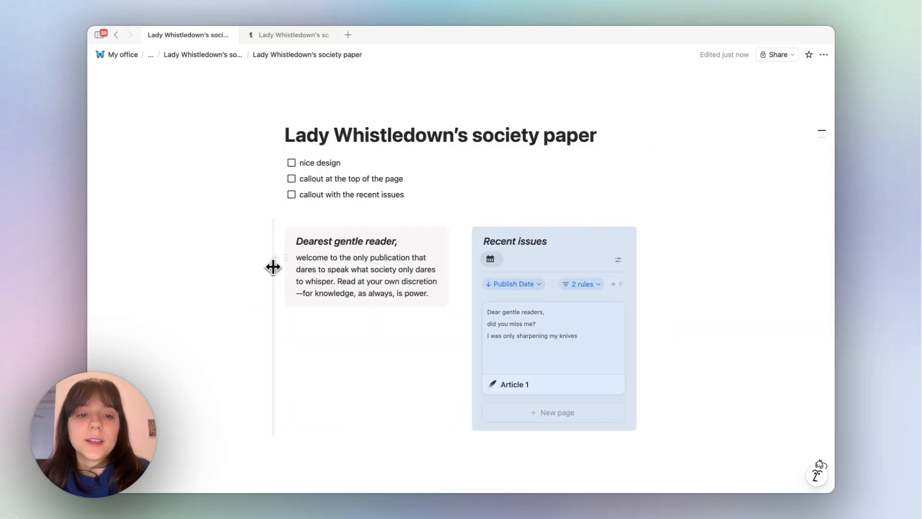
Set the newsletter page to full width and change its font to Serif.
left_click(824, 54)
left_click(817, 241)
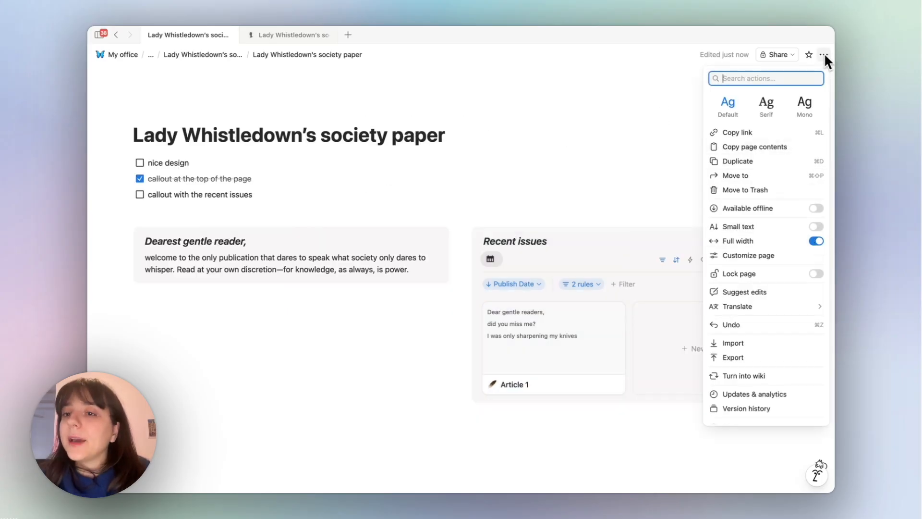
left_click(768, 104)
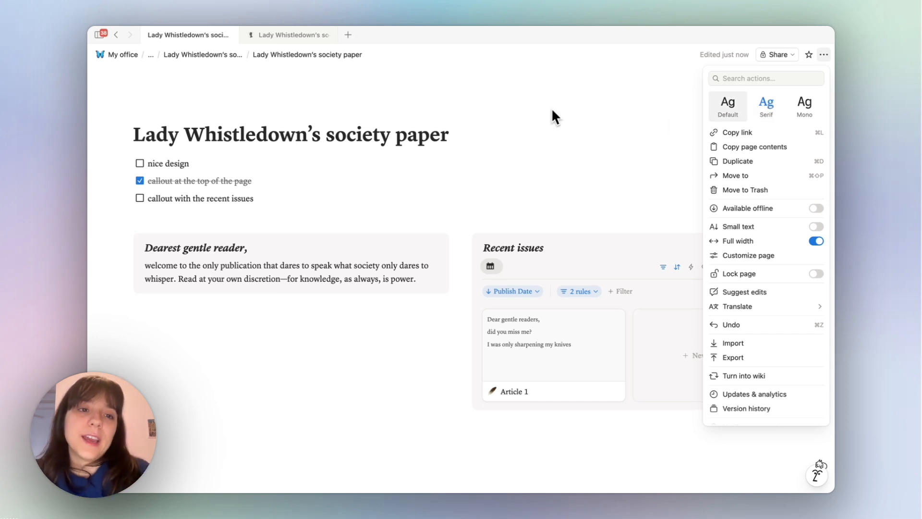
left_click(537, 147)
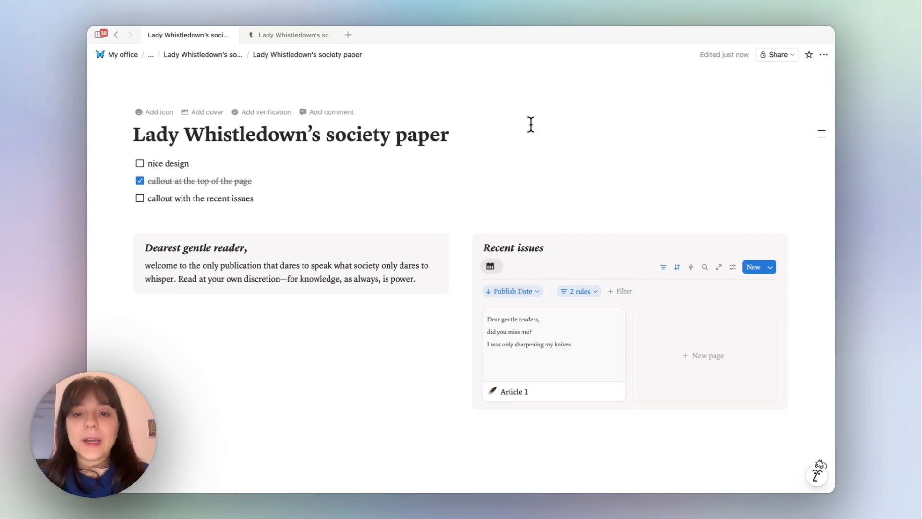
Collapse the filter and sort bar above the "Recent issues" gallery.
left_click(650, 270)
left_click(649, 269)
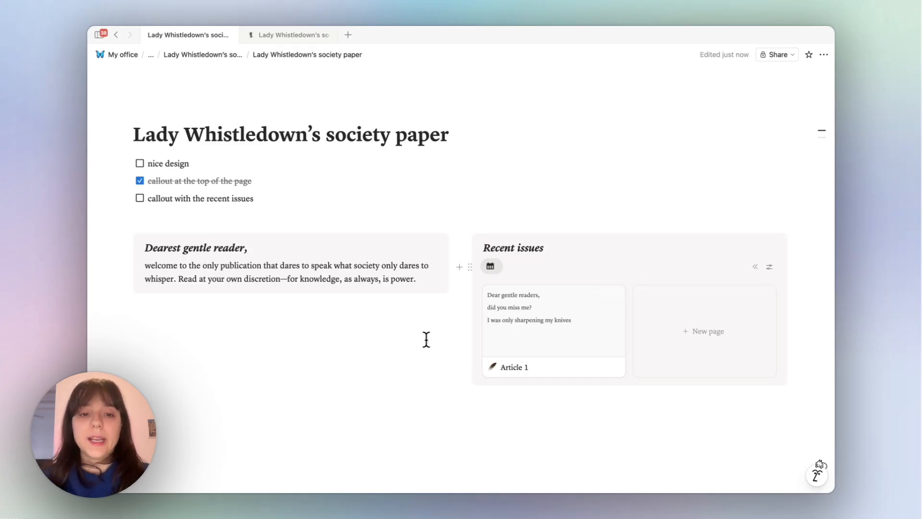
Move the "tea directly in my inbox" and "reply" buttons from the parent page to below the newsletter page's welcome callout.
left_click(212, 57)
scroll(214, 75, "down", 5)
left_click_drag(255, 276, 336, 310)
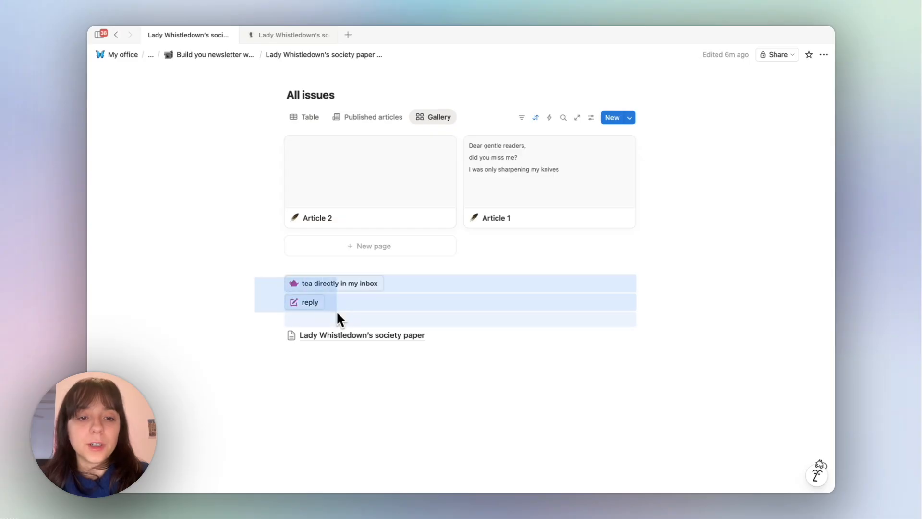
key("BackSpace")
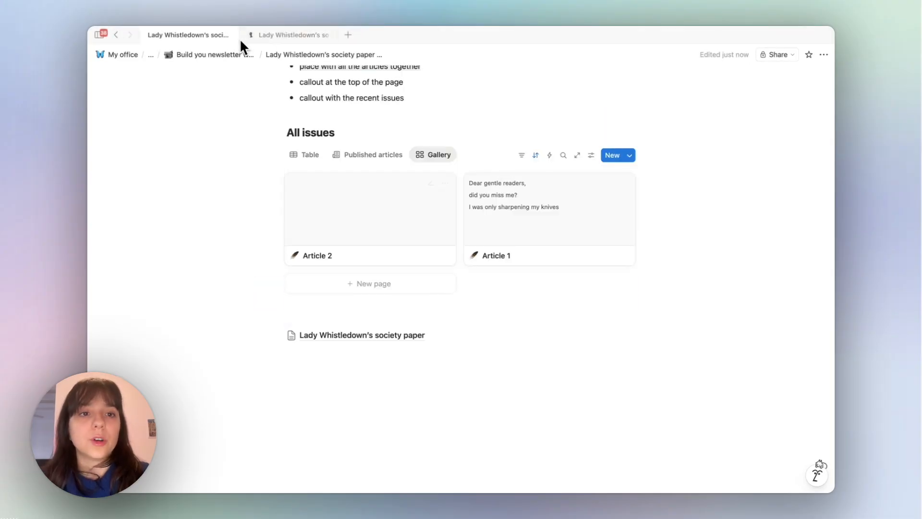
left_click(342, 340)
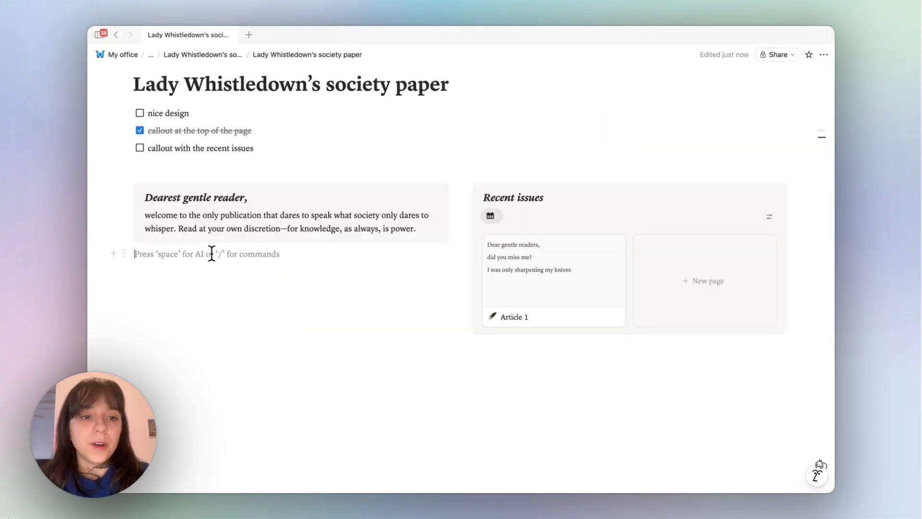
key("ctrl+z")
Recolor the "tea directly in my inbox" button's teapot icon to gray.
left_click(237, 260)
left_click(146, 283)
left_click(284, 322)
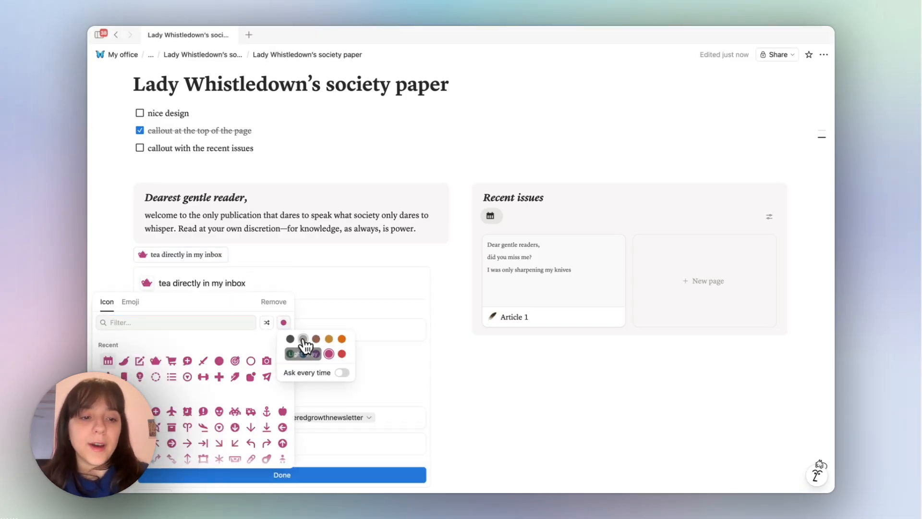
left_click(313, 350)
left_click(156, 361)
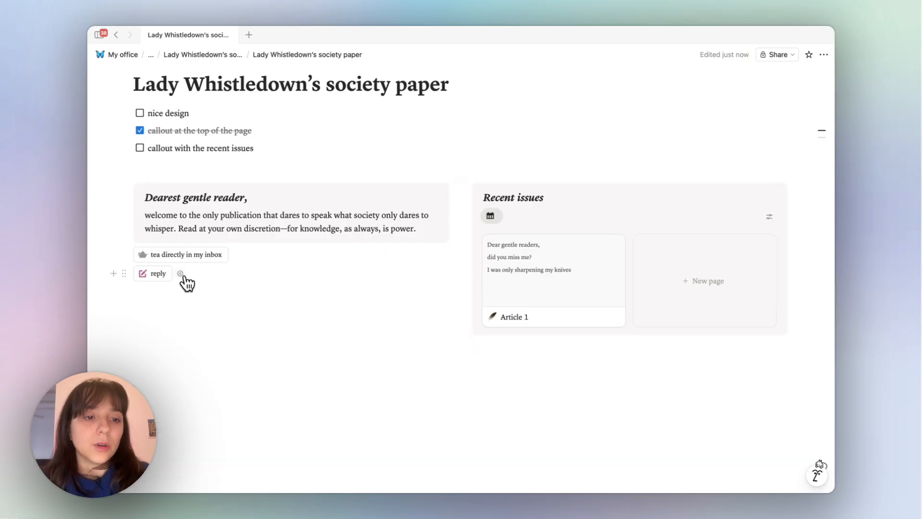
Change the "reply" button's icon to a gray open envelope.
left_click(179, 273)
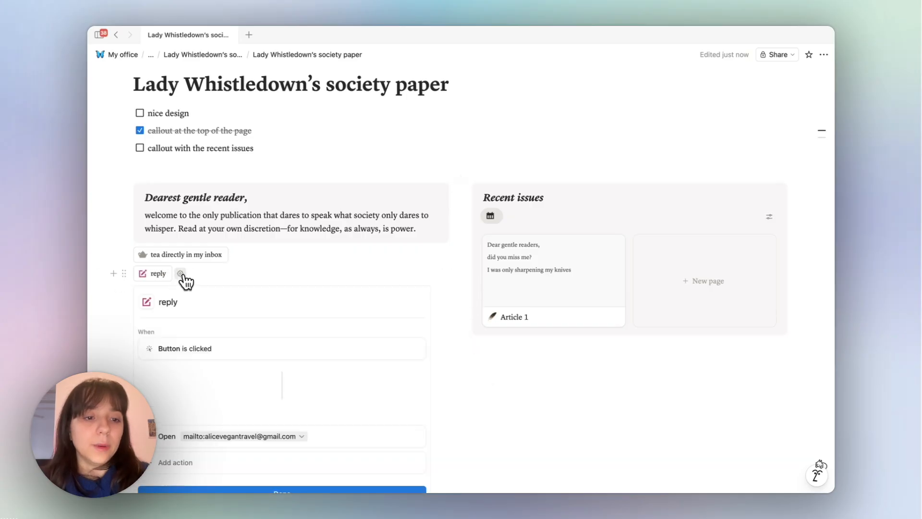
left_click(147, 302)
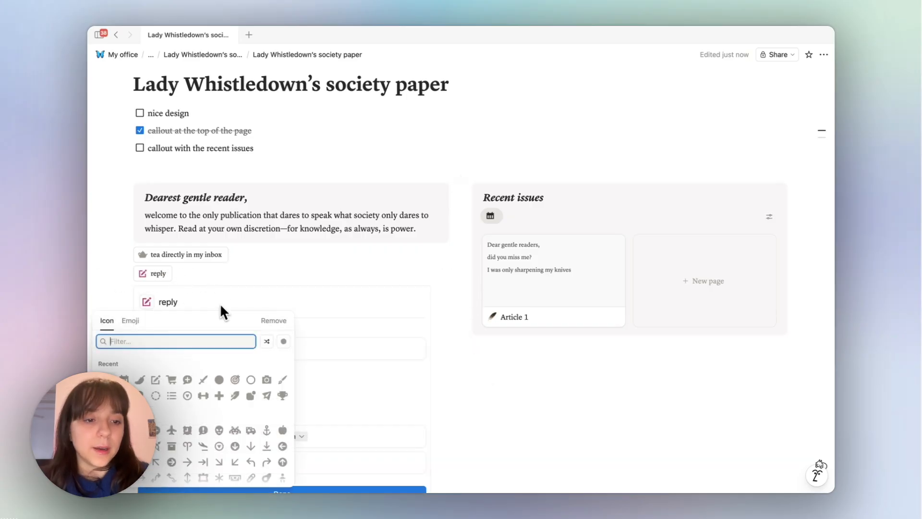
left_click(282, 395)
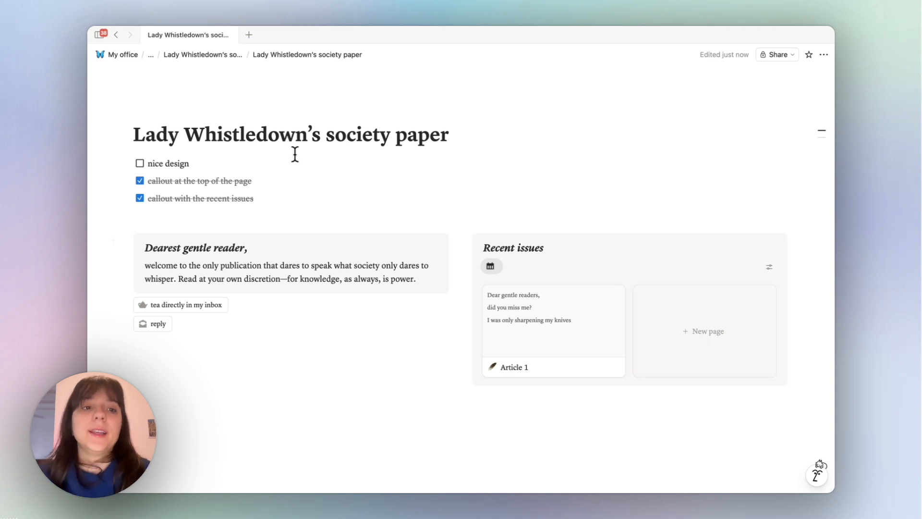
Add a page cover, try an Unsplash "wallpaper flower" photo, and replace it with an uploaded vintage floral wallpaper image.
left_click(202, 112)
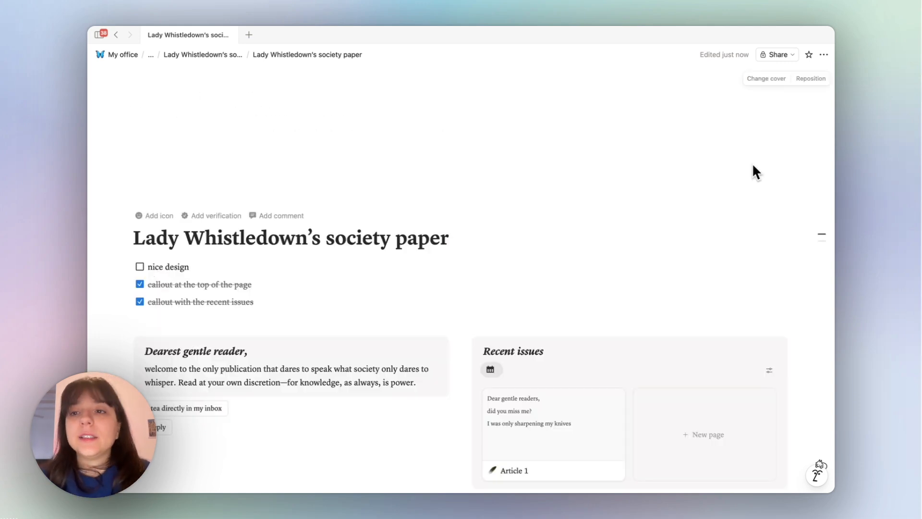
left_click(768, 80)
left_click(671, 98)
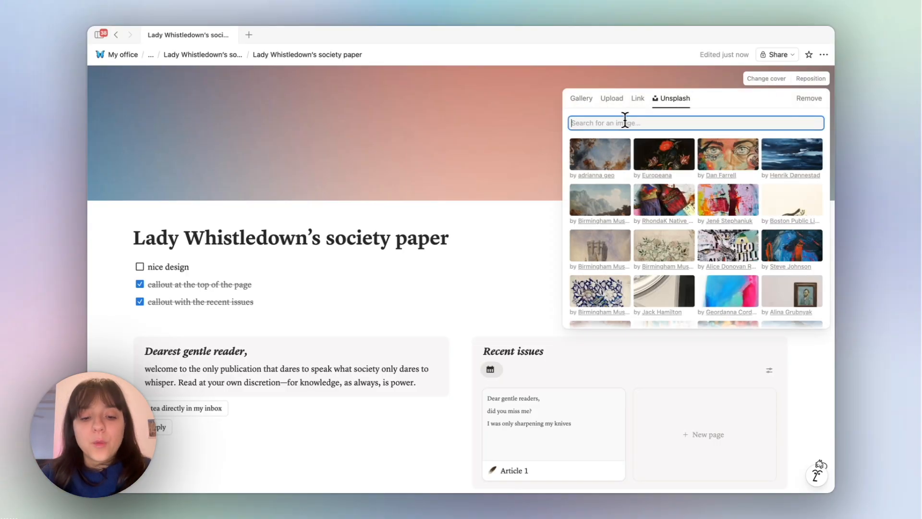
type("wallpaper flower")
left_click(673, 163)
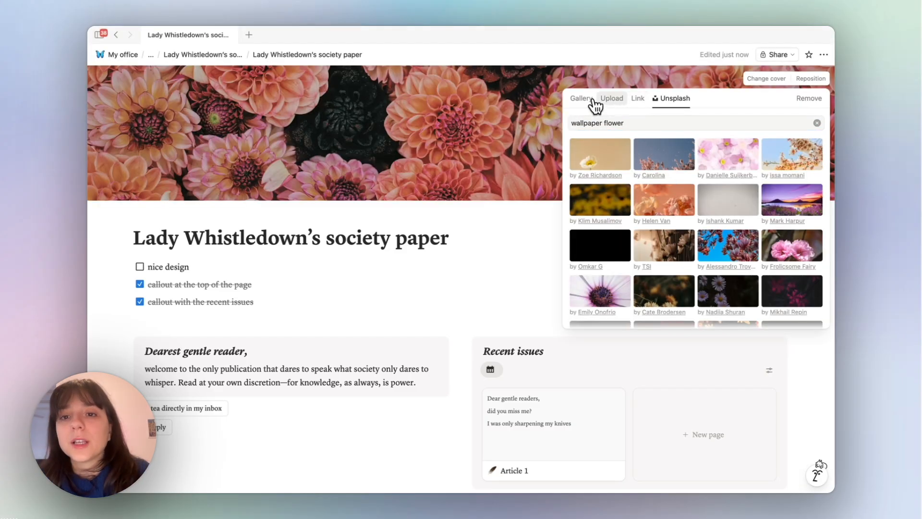
left_click(611, 102)
left_click(675, 127)
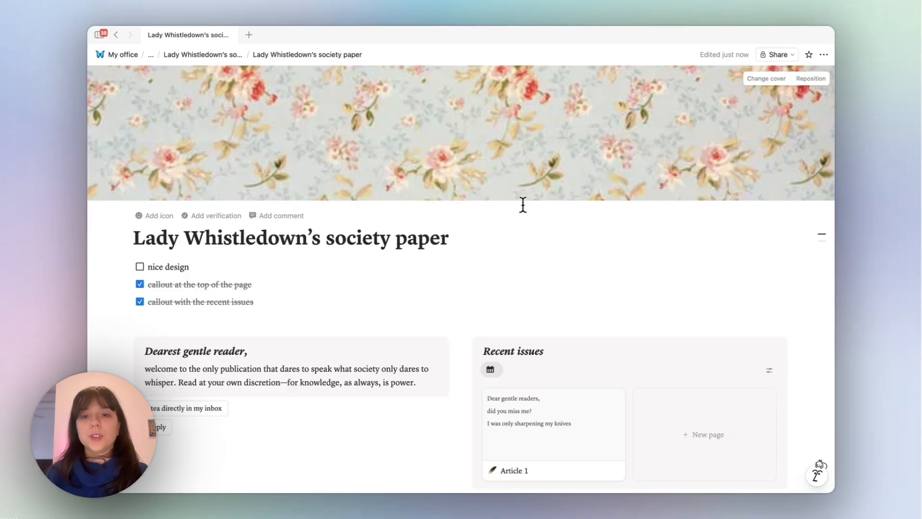
Add a page icon using the custom black silhouette emoji, after viewing the option for adding custom emoji.
left_click(154, 215)
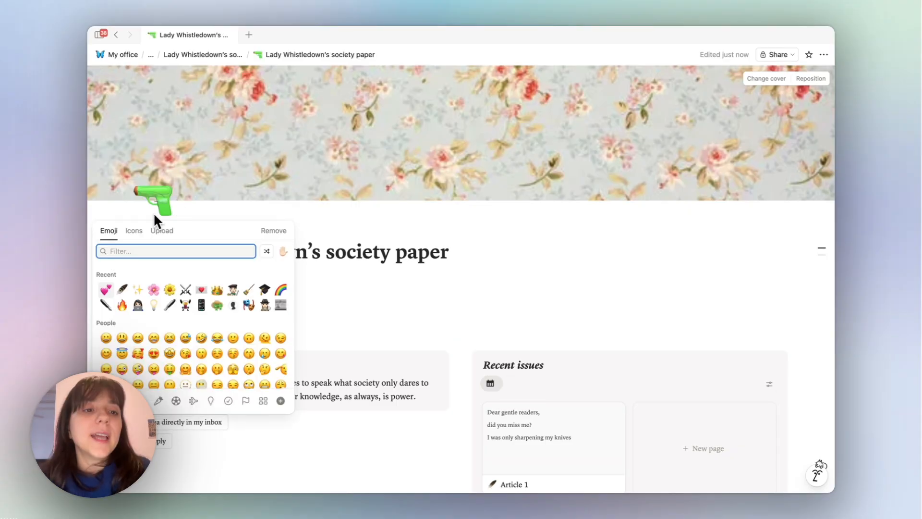
left_click(135, 233)
left_click(110, 233)
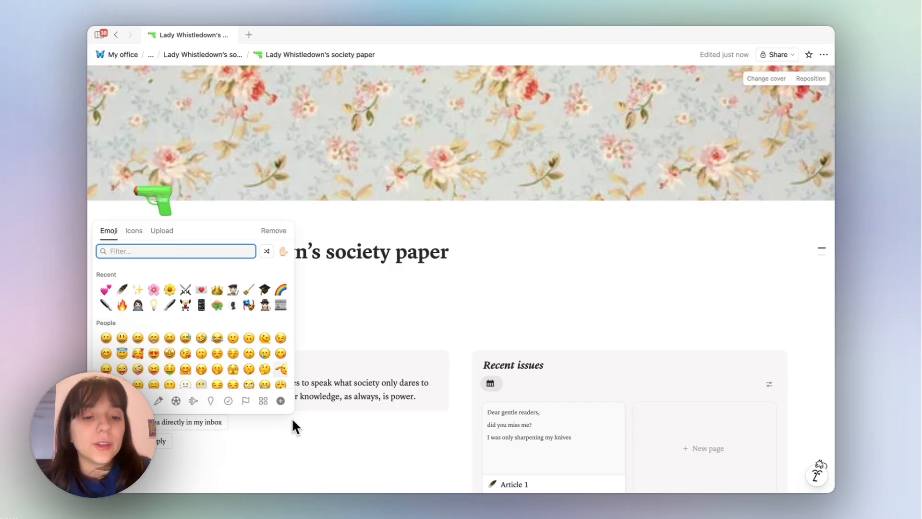
left_click(281, 401)
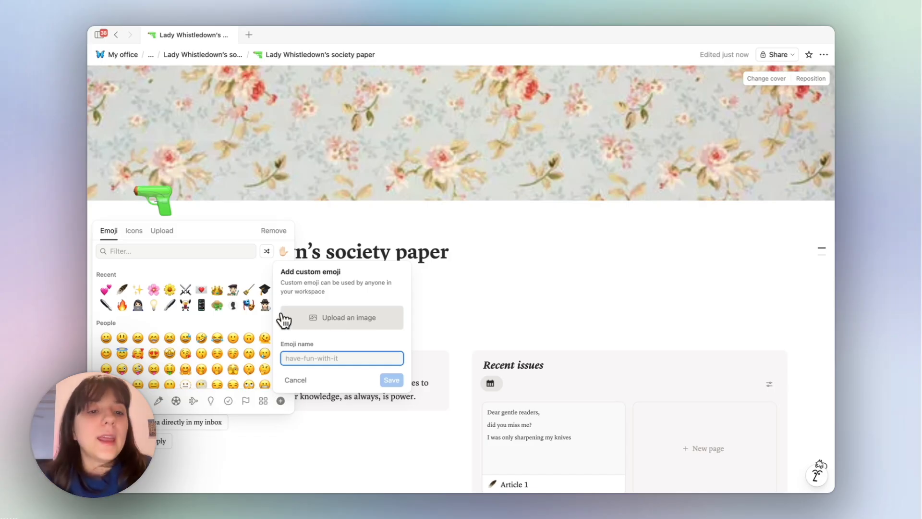
left_click(236, 302)
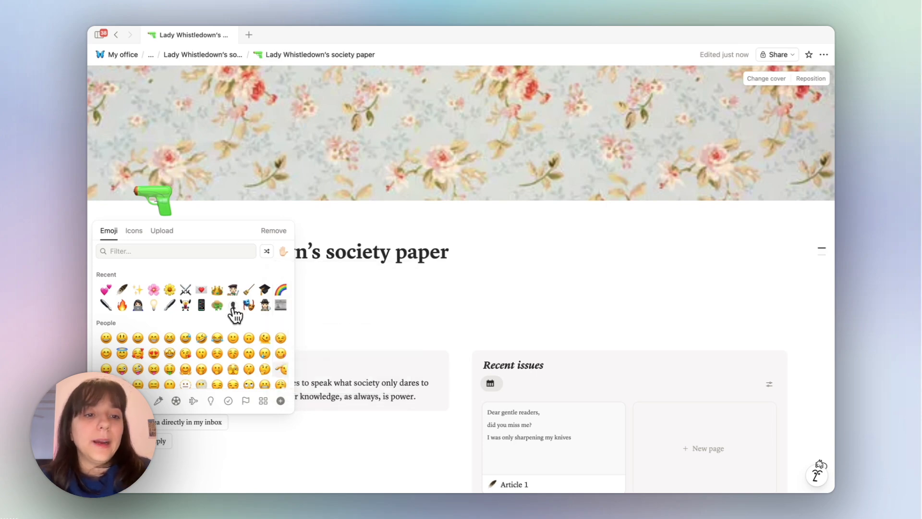
left_click(234, 305)
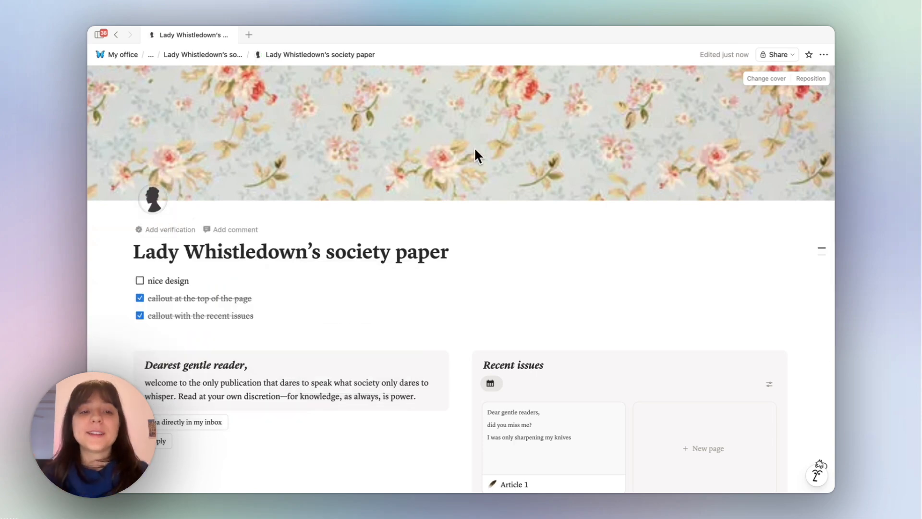
Insert a linked view of the All issues database below the reply button, using its existing Published articles view.
scroll(474, 147, "down", 4)
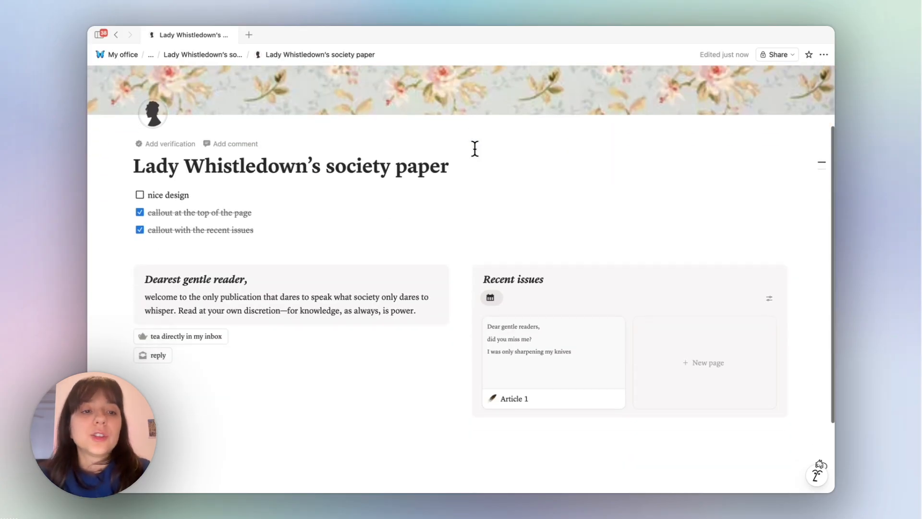
scroll(241, 387, "down", 2)
left_click(189, 375)
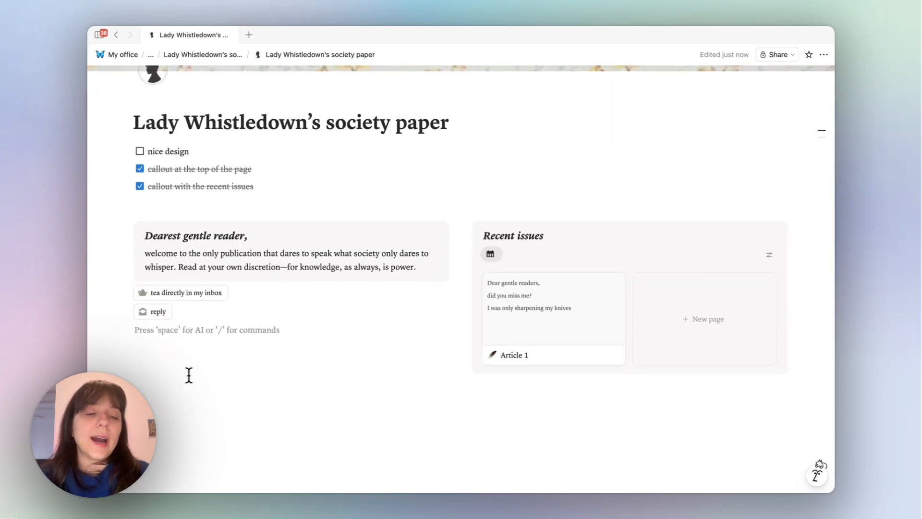
type("/")
key("BackSpace")
scroll(190, 374, "down", 2)
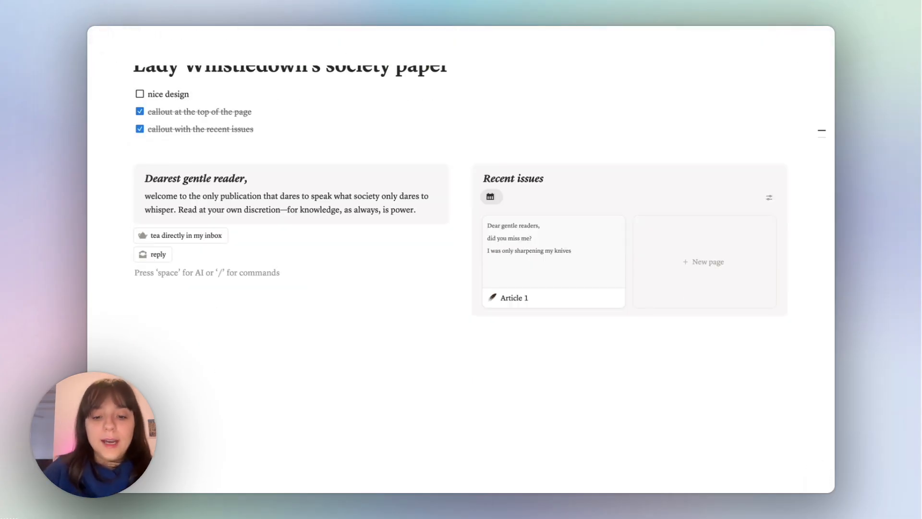
type("/ata")
key("Return")
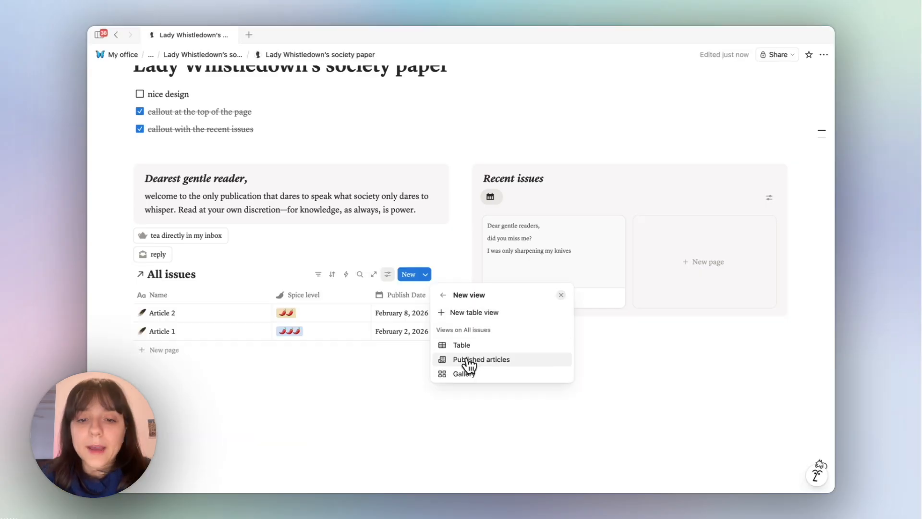
left_click(467, 360)
key("Escape")
Hide the title of the newly linked All issues feed.
scroll(181, 274, "down", 5)
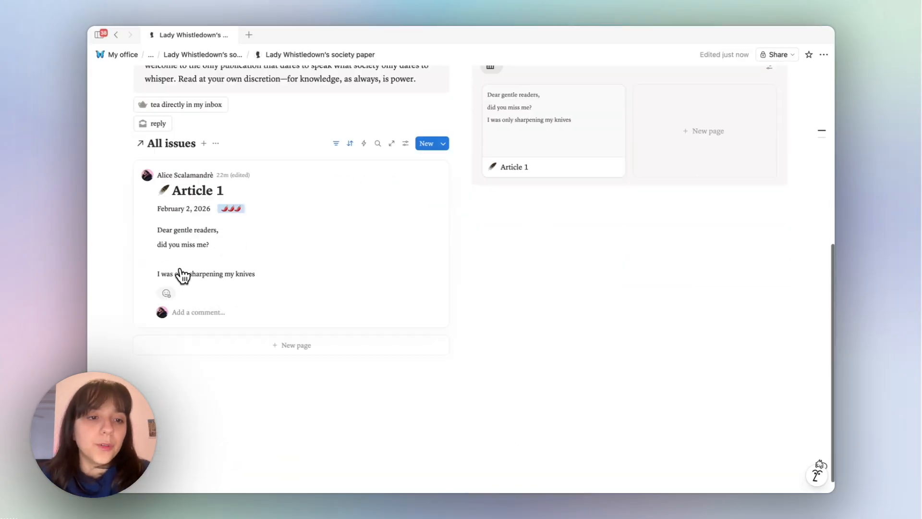
left_click(215, 127)
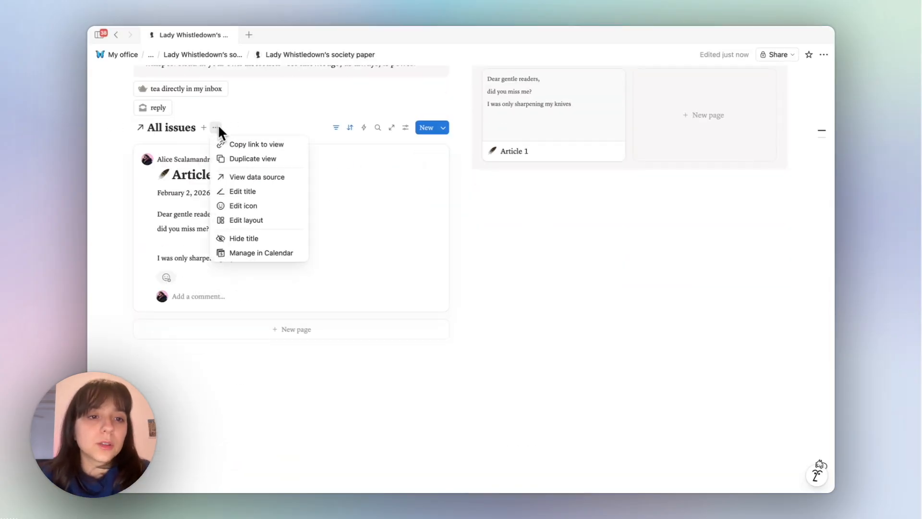
left_click(245, 239)
Move the Published articles feed out of its column so it spans the page beneath both callouts.
left_click_drag(225, 365, 284, 365)
scroll(361, 265, "up", 2)
left_click(317, 208)
scroll(440, 284, "down", 3)
scroll(441, 284, "up", 1)
scroll(442, 284, "up", 2)
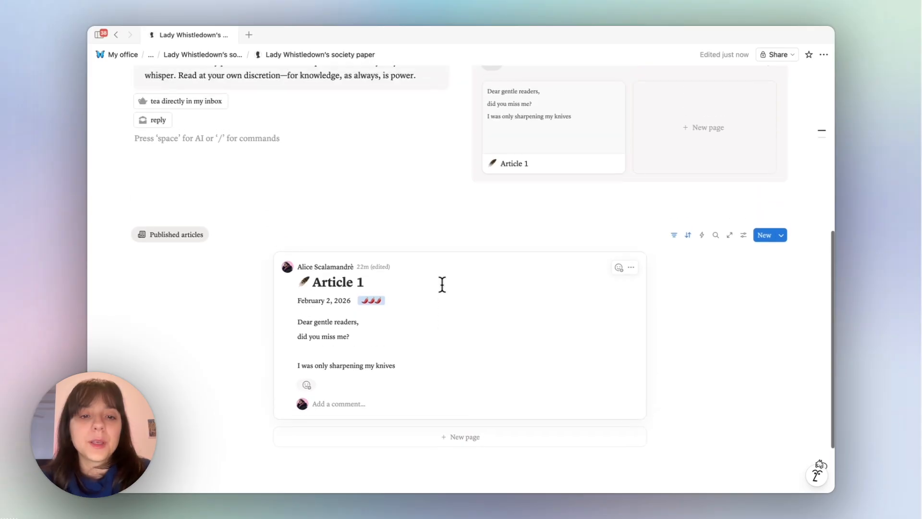
Rename the feed's Published articles view to "all issues" and set its icon to the feather.
left_click(168, 245)
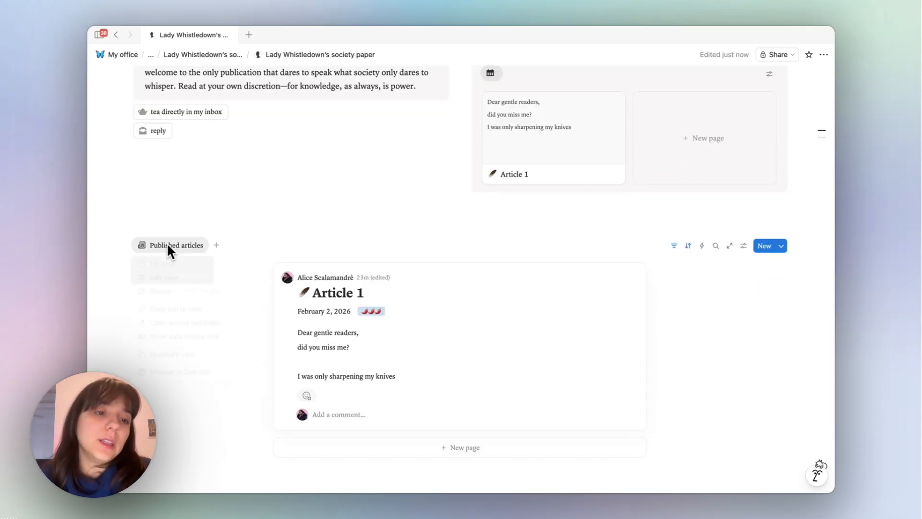
left_click(178, 264)
triple_click(743, 252)
type("all issues")
left_click(703, 252)
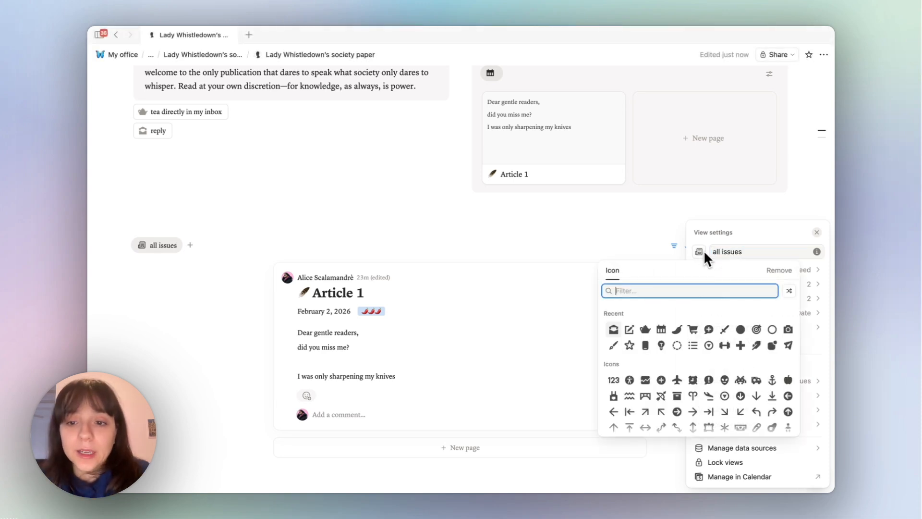
left_click(756, 346)
key("Escape")
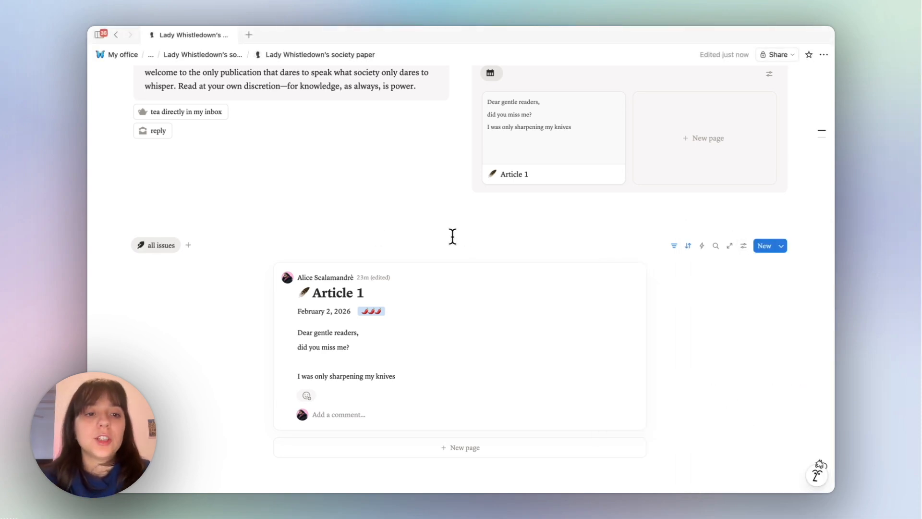
Clear the name of the all issues view so its tab shows only the feather icon.
left_click(161, 244)
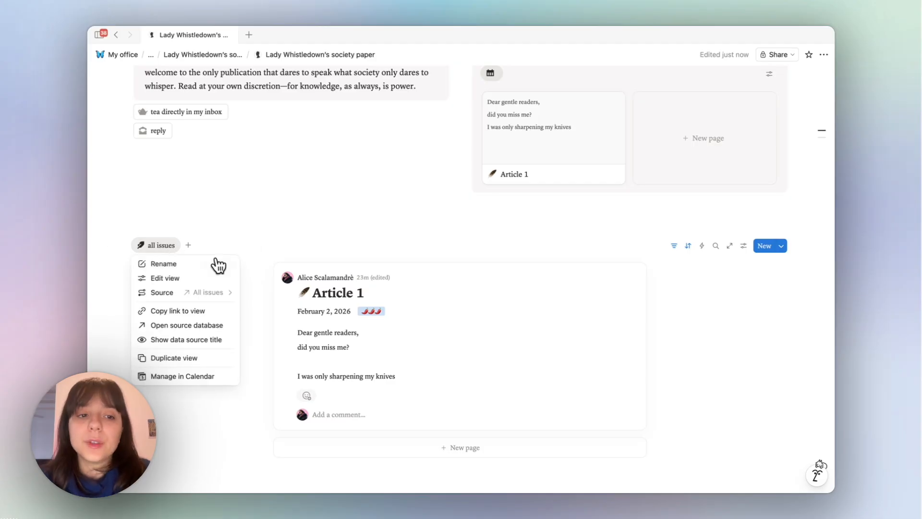
left_click(213, 279)
triple_click(746, 252)
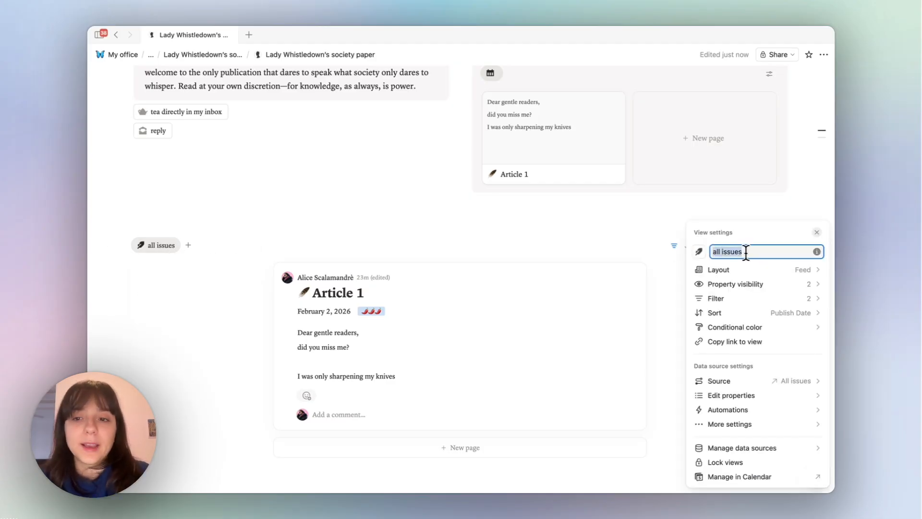
key("BackSpace")
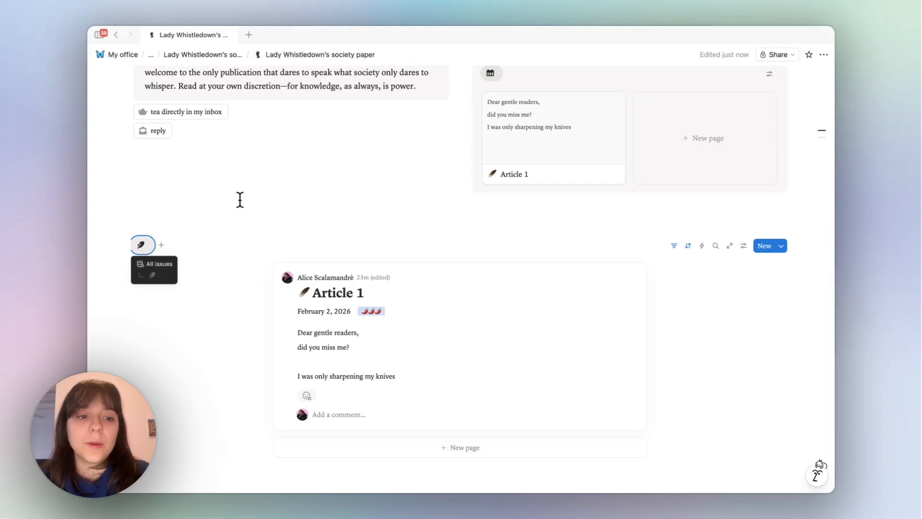
left_click(240, 200)
Add an italic "All issues" heading above the feed, matching the style of the callout headings.
left_click(152, 222)
scroll(153, 222, "up", 2)
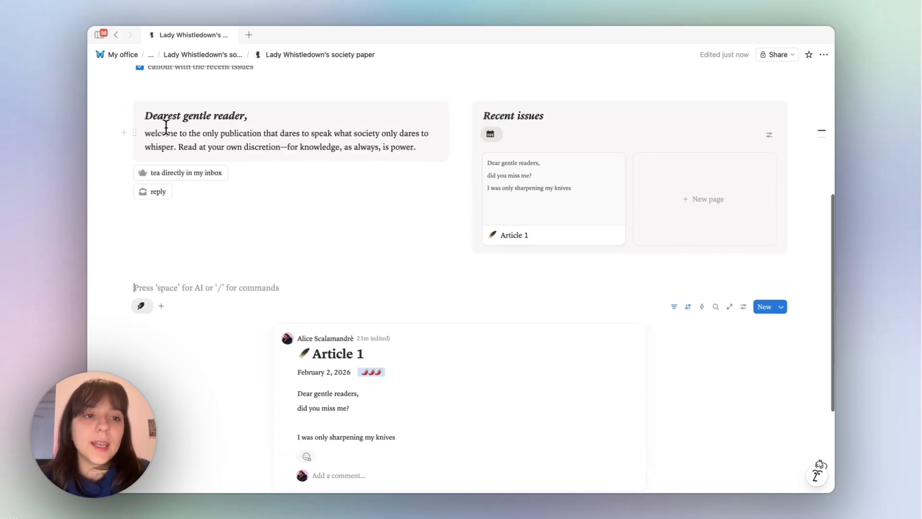
left_click_drag(138, 114, 146, 114)
scroll(222, 304, "down", 2)
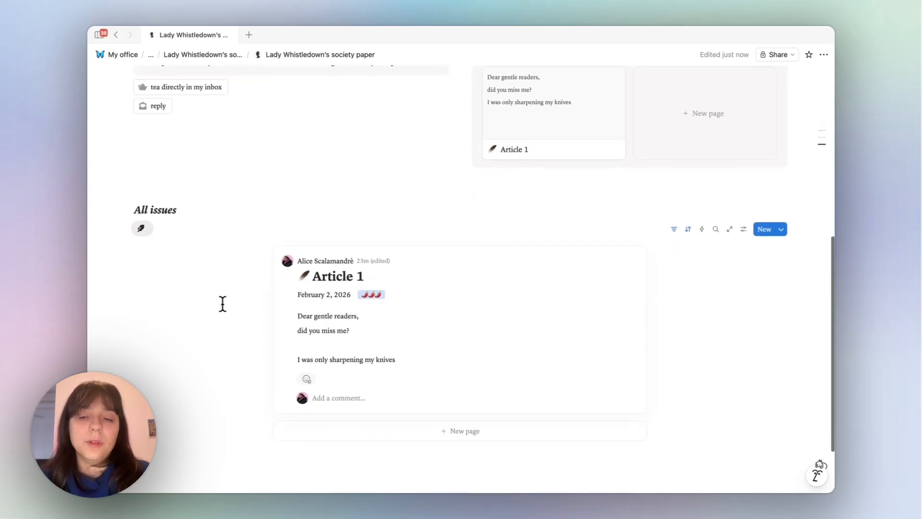
scroll(222, 304, "up", 3)
scroll(220, 149, "down", 3)
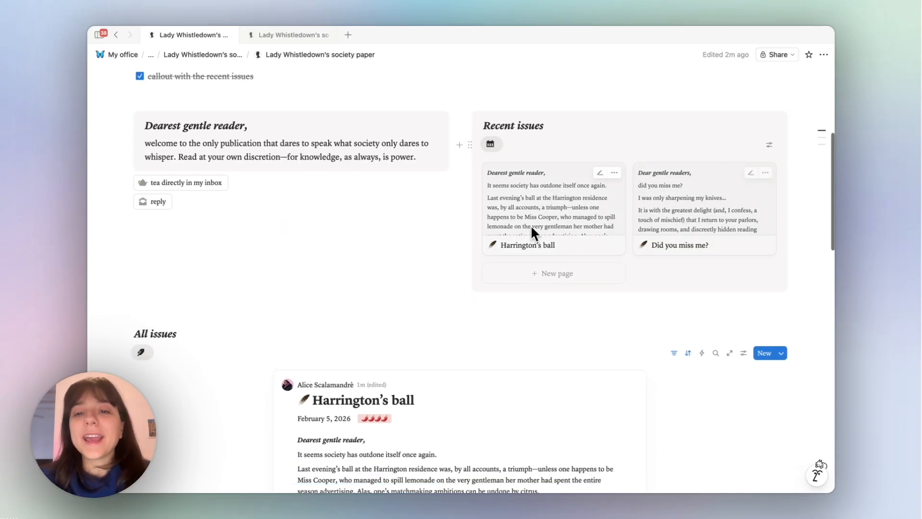
Tick off the "nice design" to-do and delete the whole checklist beneath the page title.
scroll(705, 217, "down", 10)
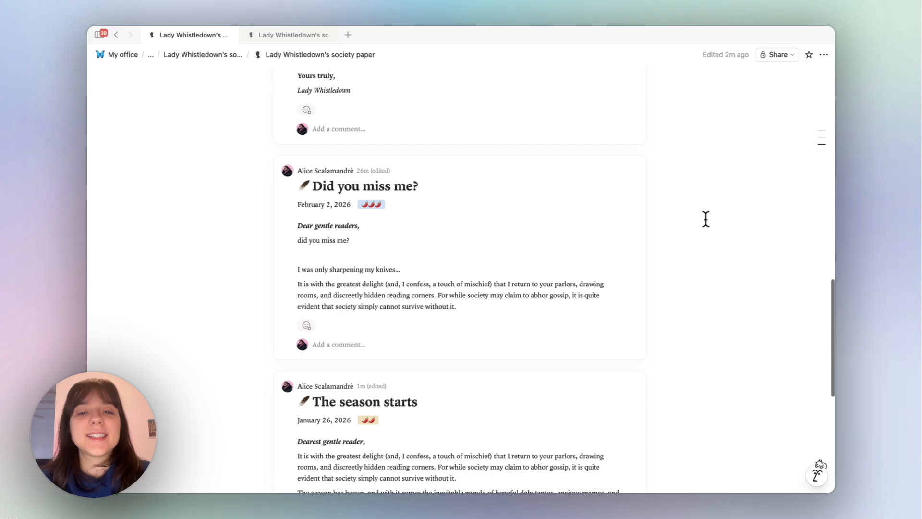
scroll(705, 219, "down", 5)
scroll(705, 219, "up", 20)
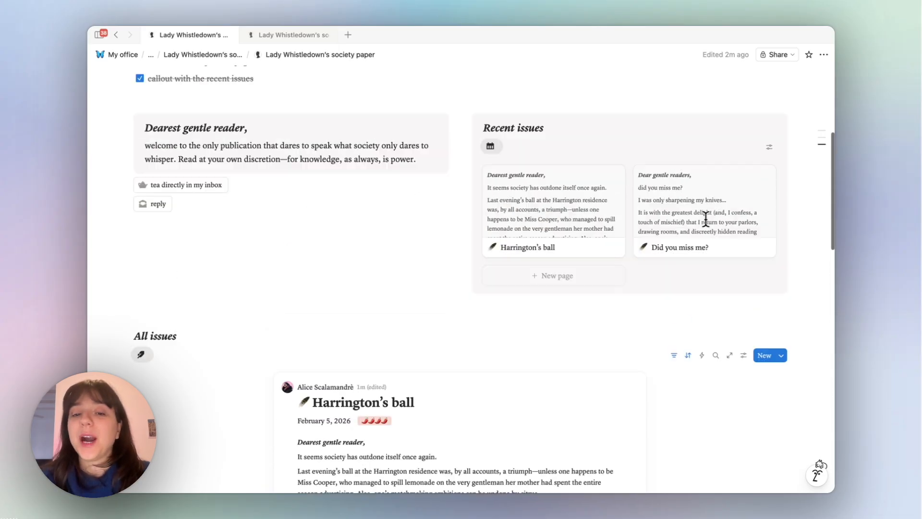
left_click(140, 196)
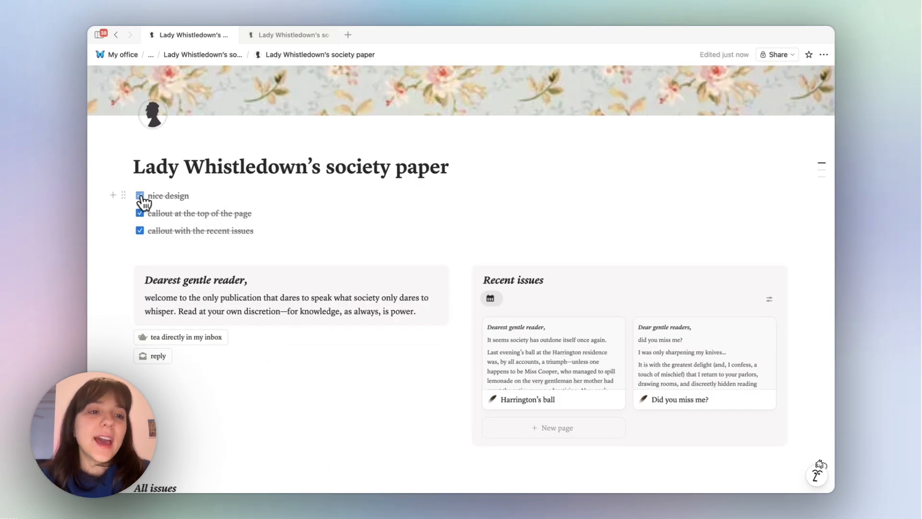
left_click_drag(108, 194, 195, 244)
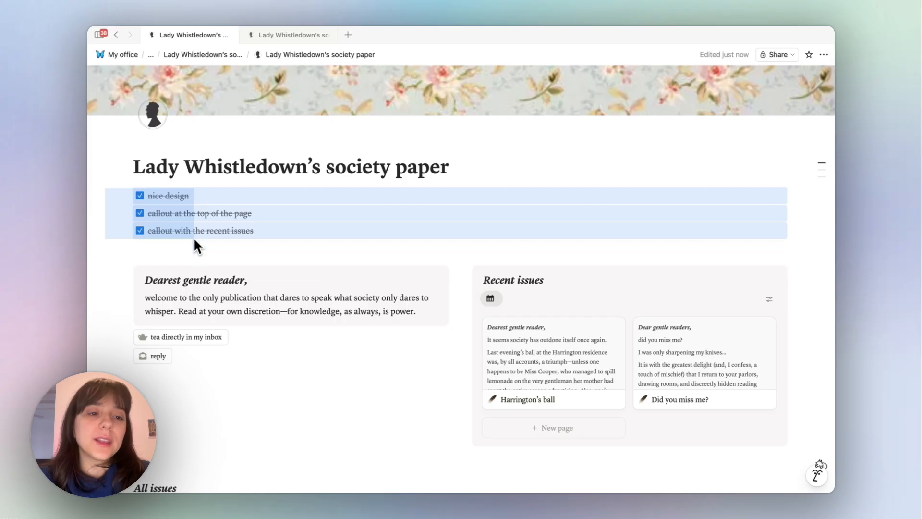
key("BackSpace")
Change the layout of the view under the All issues heading from Feed to Gallery.
scroll(373, 342, "down", 20)
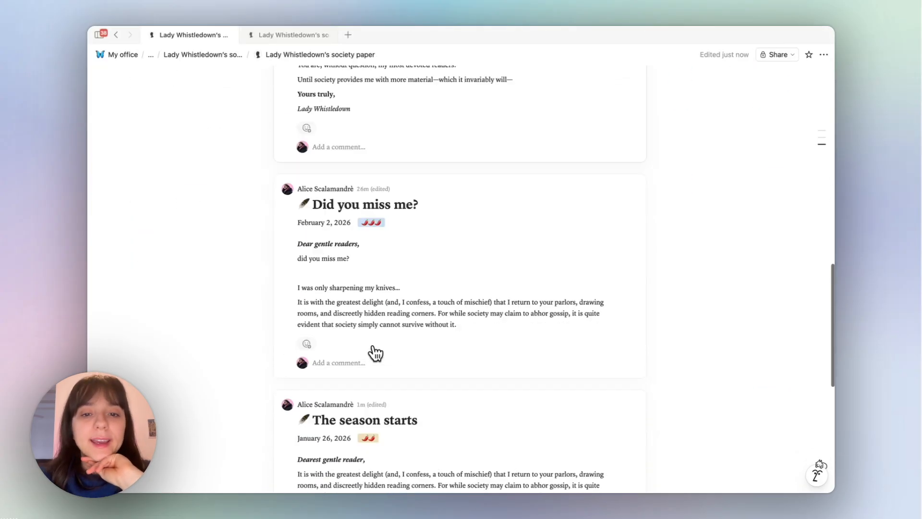
scroll(374, 344, "up", 20)
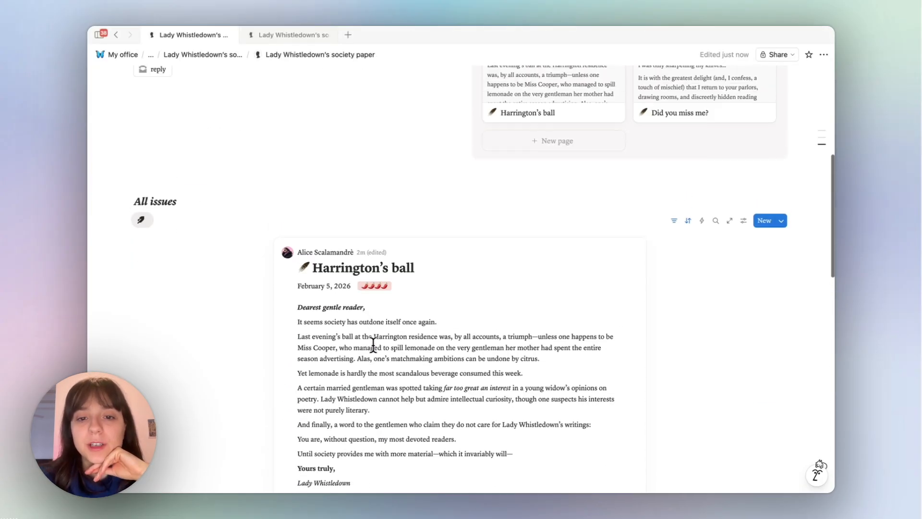
scroll(373, 344, "down", 10)
scroll(373, 344, "down", 8)
scroll(377, 354, "up", 20)
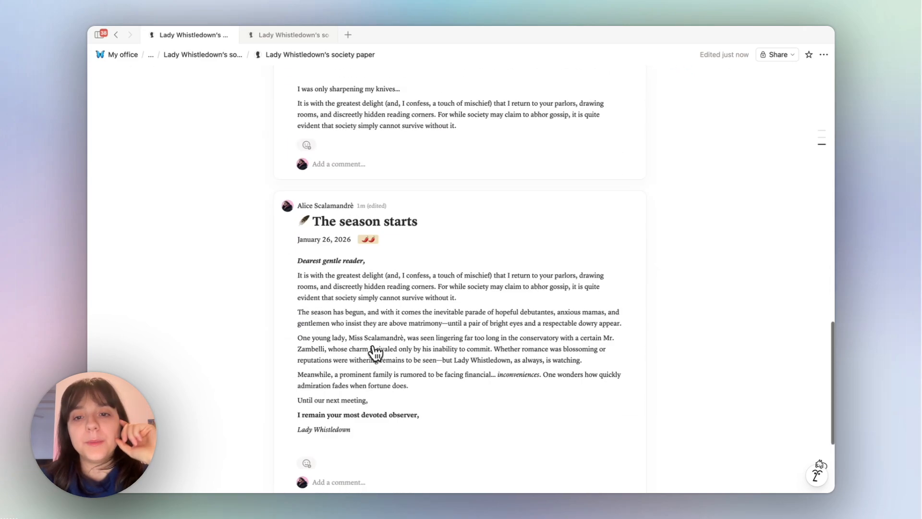
left_click(743, 272)
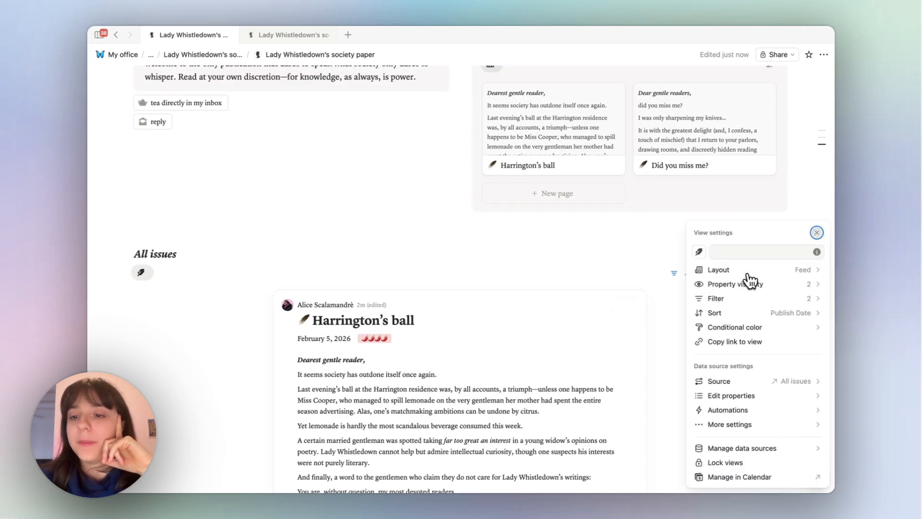
left_click(757, 272)
left_click(803, 356)
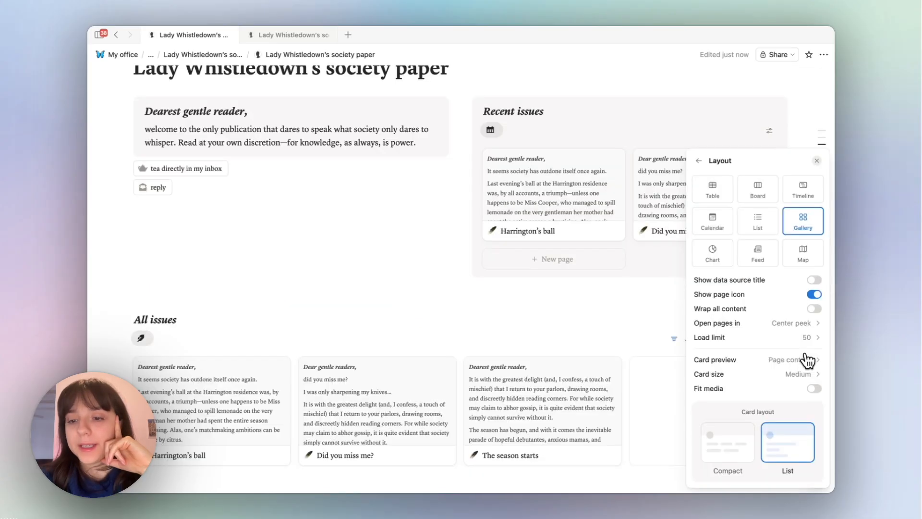
left_click(266, 307)
Show the Publish Date and Spice level properties on the All issues gallery cards.
scroll(271, 326, "down", 4)
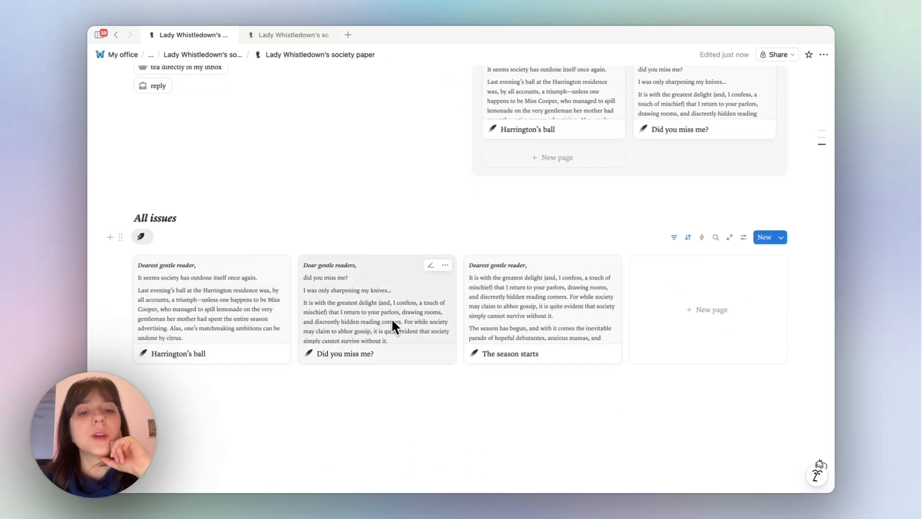
left_click(743, 237)
left_click(763, 272)
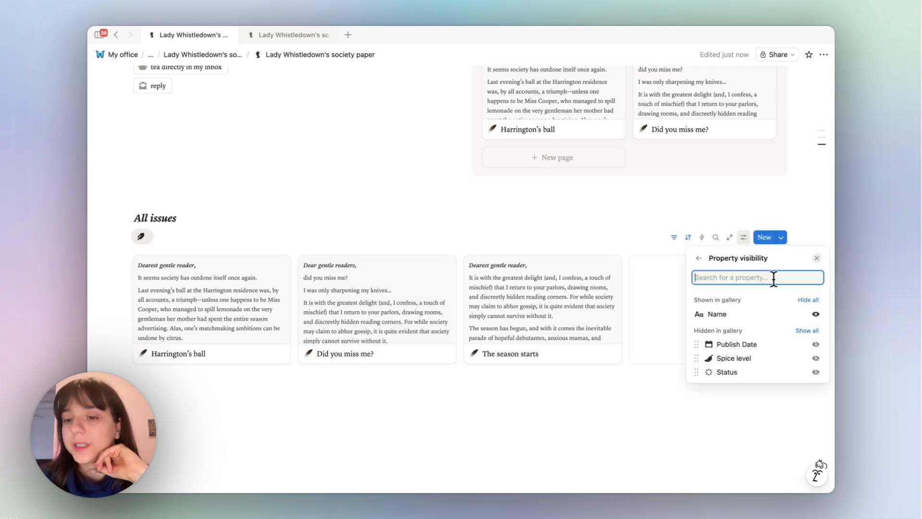
left_click(816, 344)
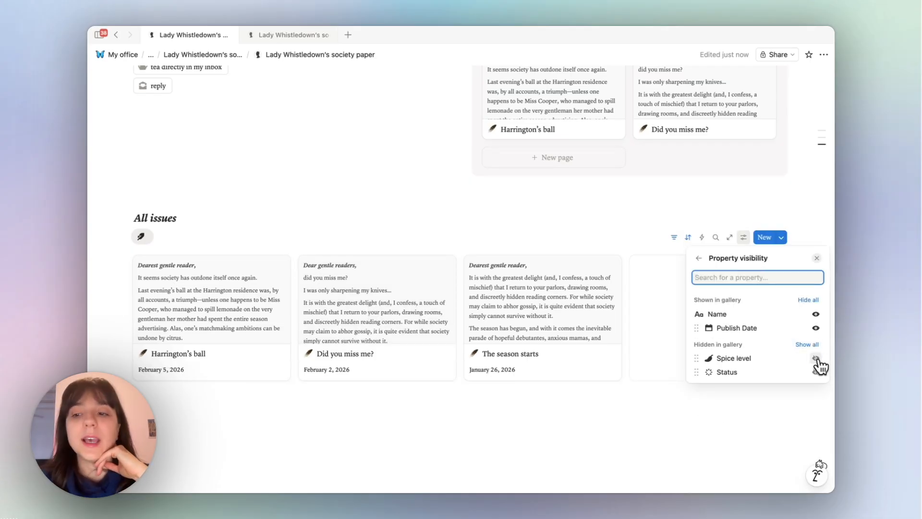
left_click(816, 358)
left_click(429, 439)
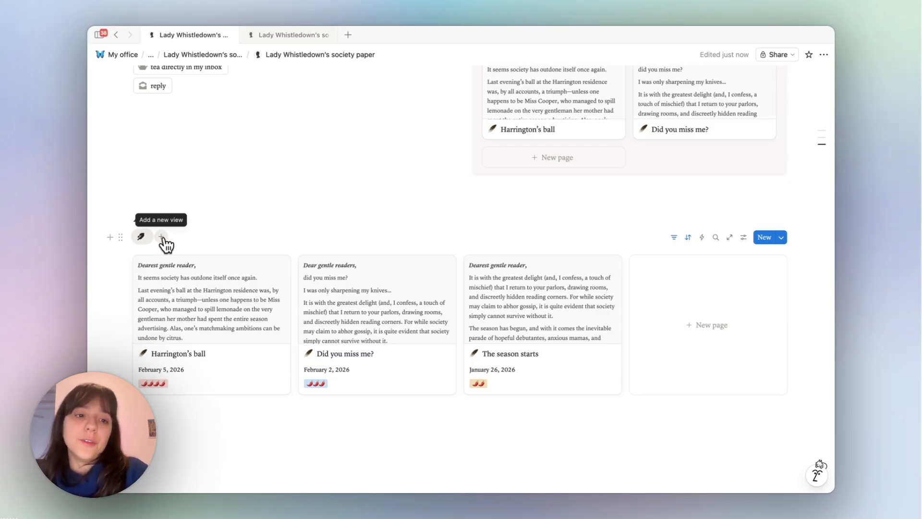
Add a List view beside the feather gallery view, using the All issues database as its source.
left_click(161, 237)
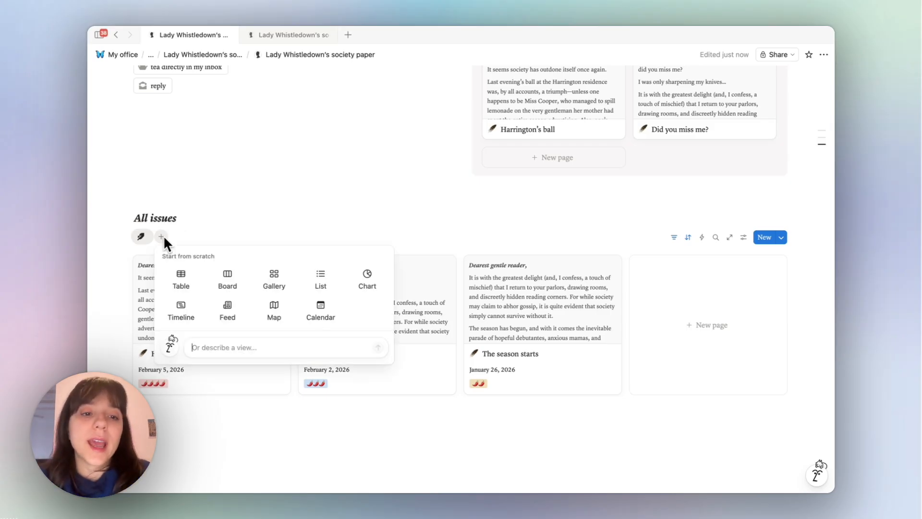
left_click(272, 284)
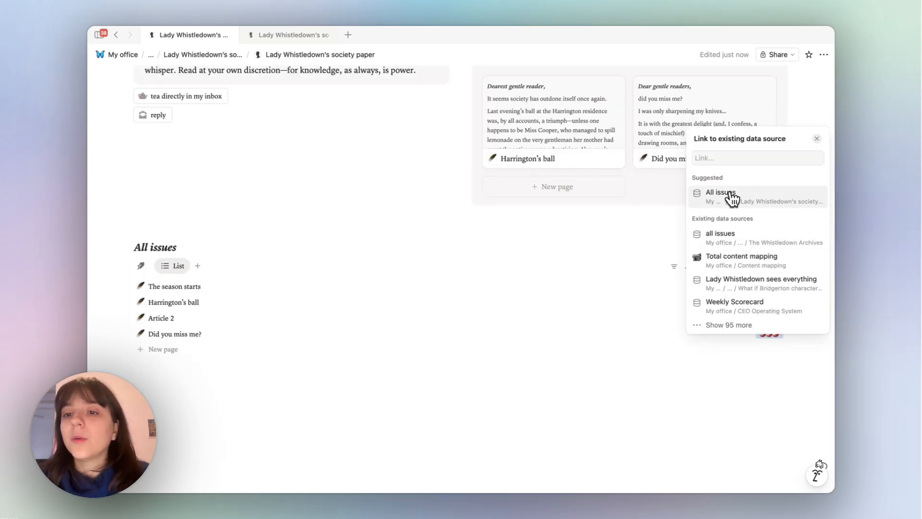
left_click(732, 198)
Filter the new List view to articles whose Spice level contains three chilies.
left_click(673, 266)
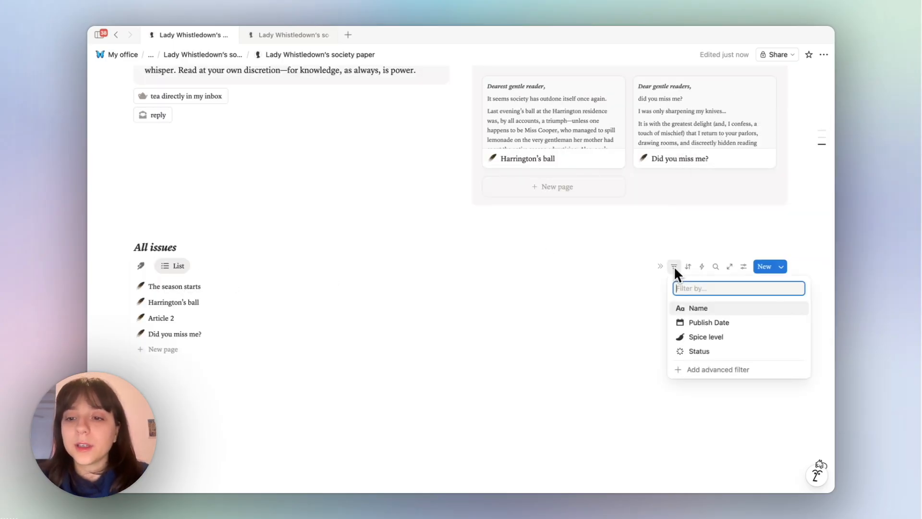
left_click(686, 335)
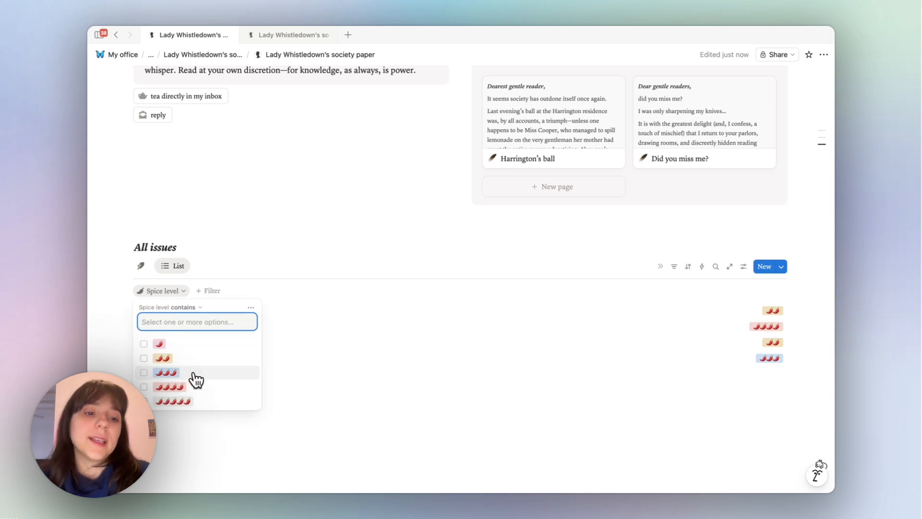
left_click(196, 379)
left_click(332, 393)
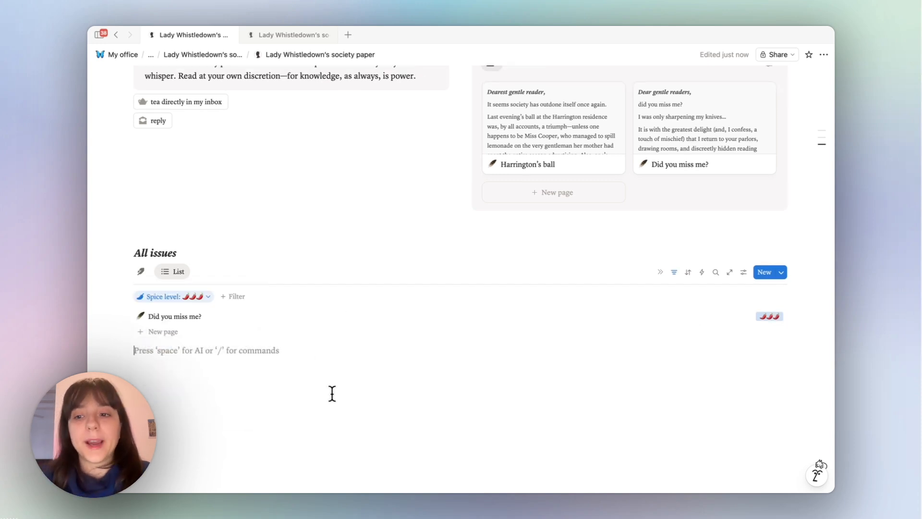
Rename the List view to three chili emojis with a filled circle icon, and hide its filter bar.
left_click(173, 272)
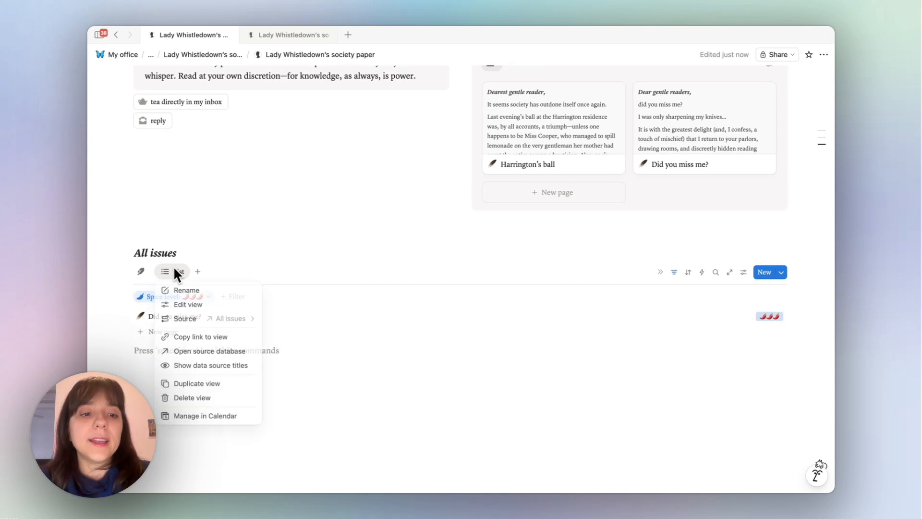
left_click(186, 291)
left_click(424, 353)
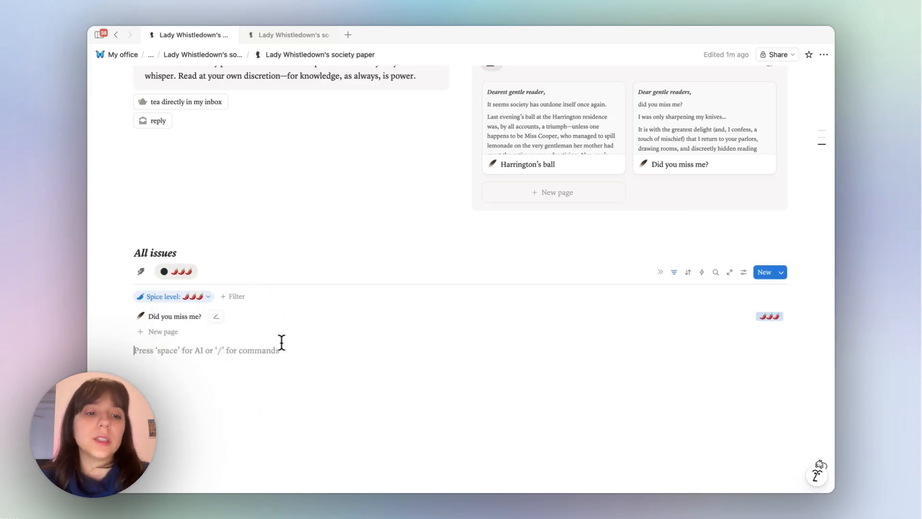
left_click(675, 272)
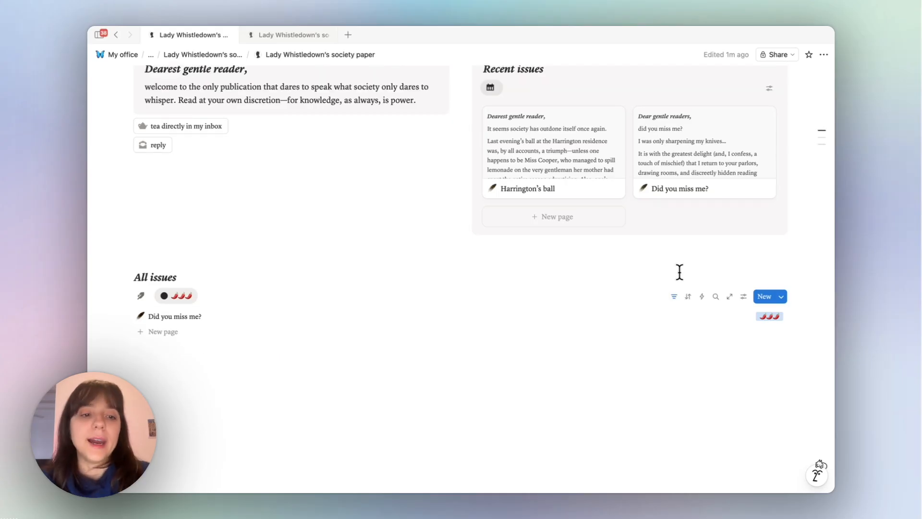
scroll(333, 377, "up", 2)
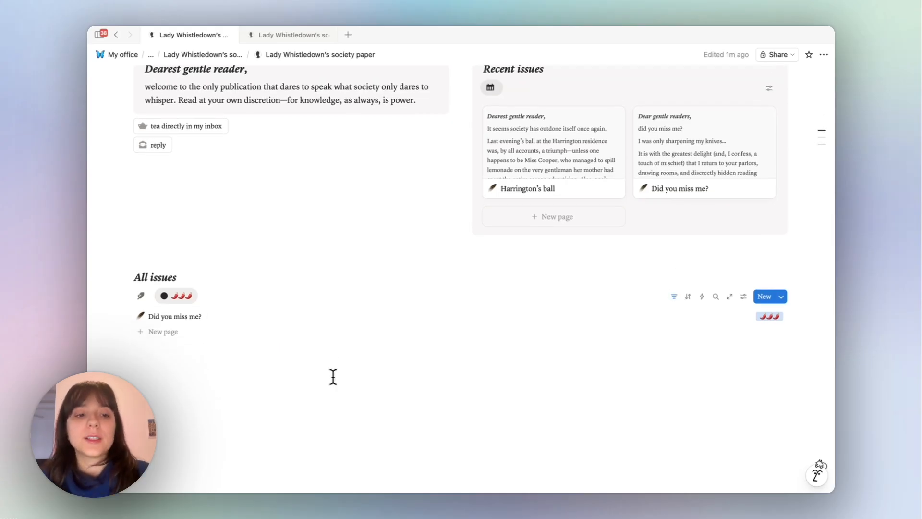
Add the sample pages "cehuibcuyer" and "venri" to the three-chili list and return to the feather gallery view.
left_click(149, 316)
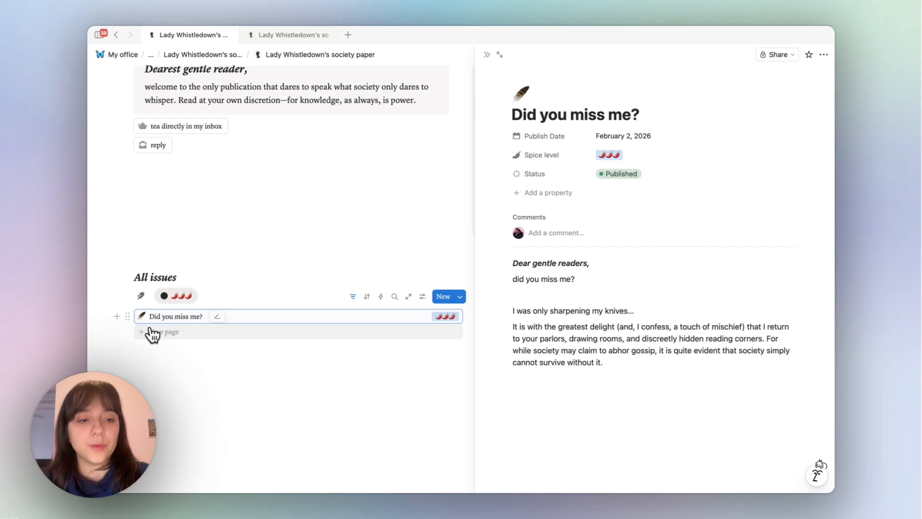
left_click(263, 451)
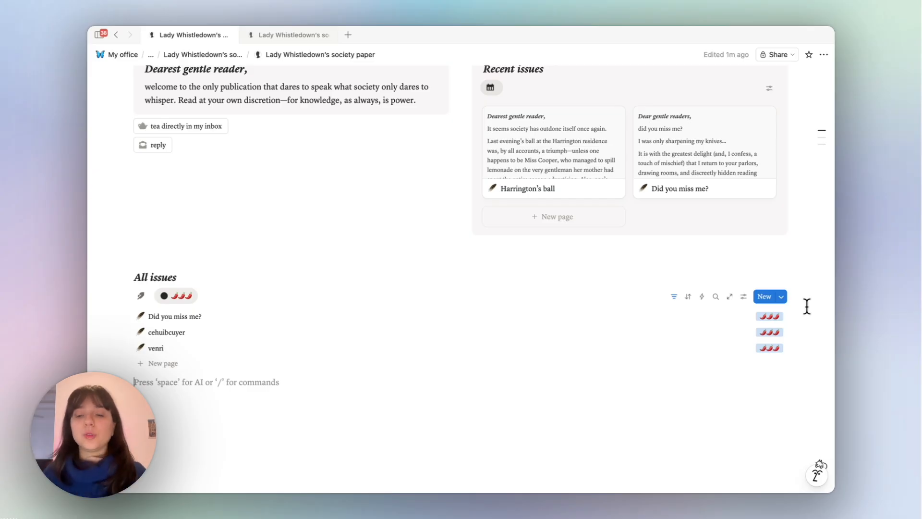
left_click(141, 296)
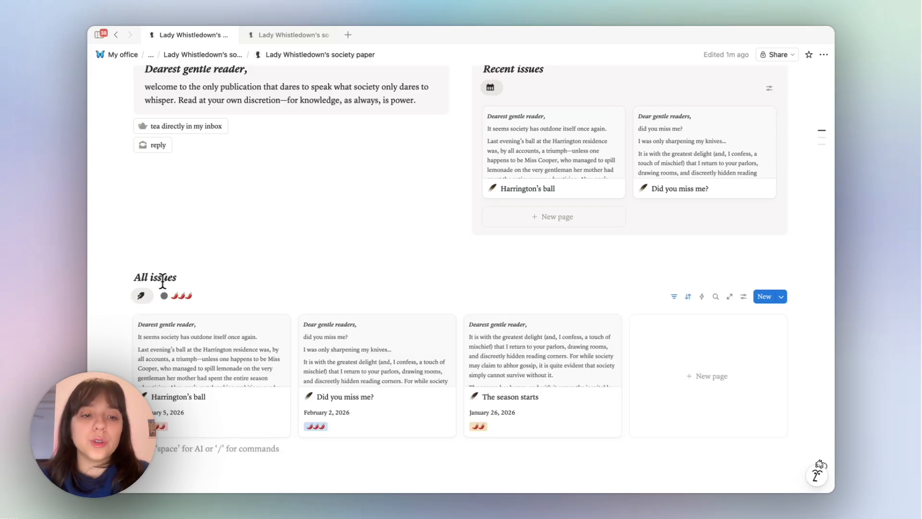
Place a Published articles feed in a second column beside the All issues gallery.
scroll(132, 307, "down", 3)
left_click_drag(124, 314, 804, 171)
scroll(398, 317, "down", 5)
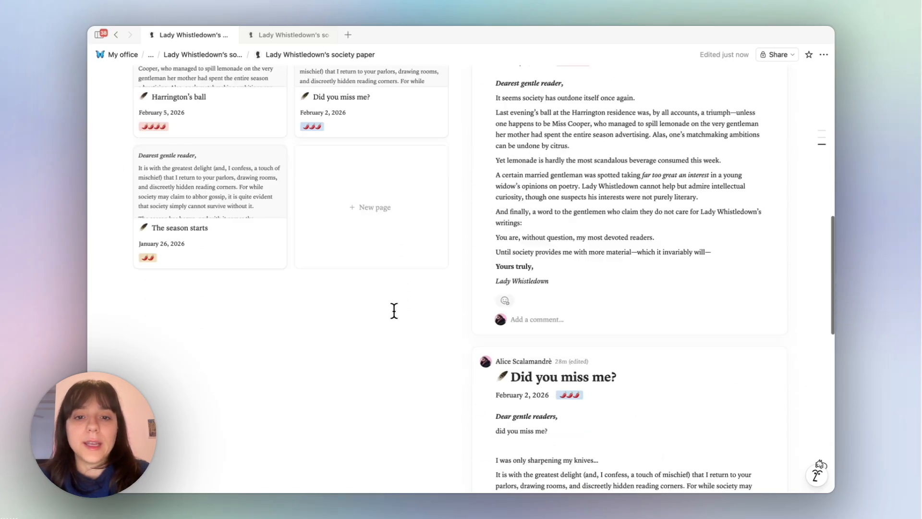
scroll(393, 312, "up", 7)
scroll(270, 222, "down", 2)
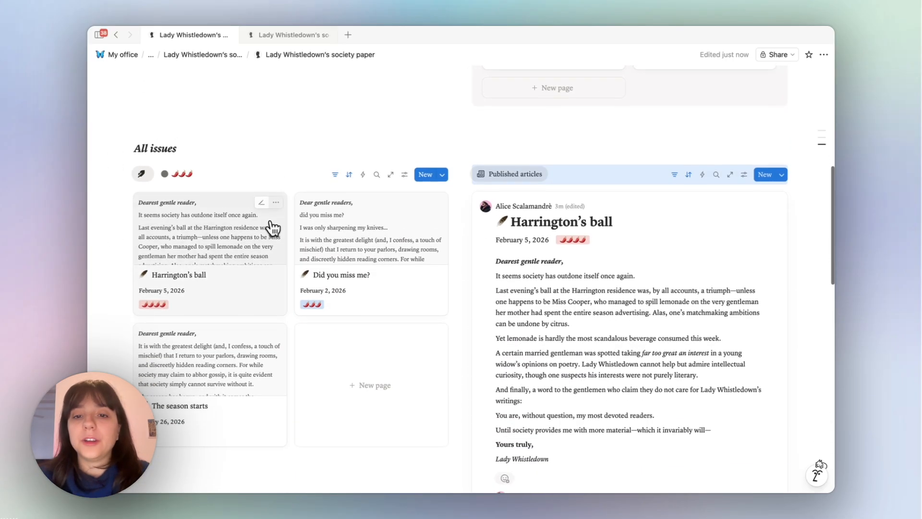
Check the three-chili list and the feather gallery alongside the full Published articles feed.
left_click(176, 173)
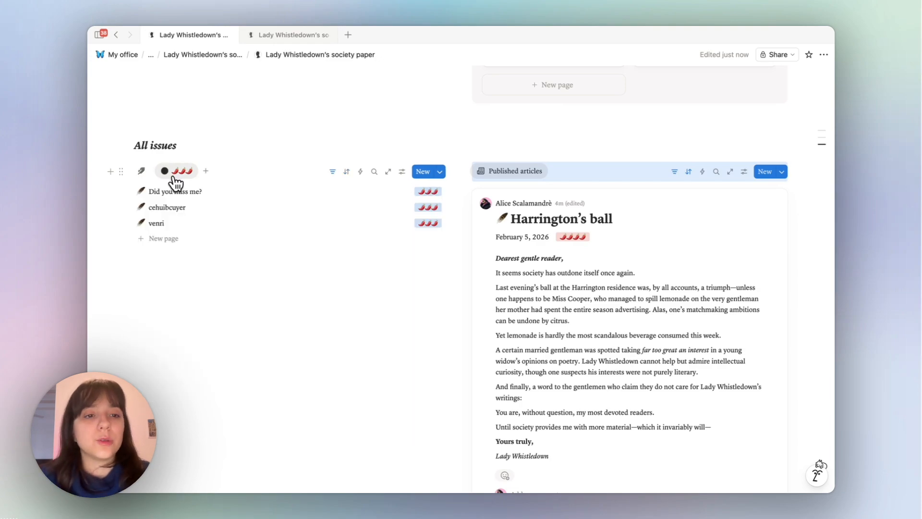
left_click(143, 174)
scroll(591, 204, "down", 5)
scroll(591, 204, "down", 8)
scroll(591, 203, "up", 14)
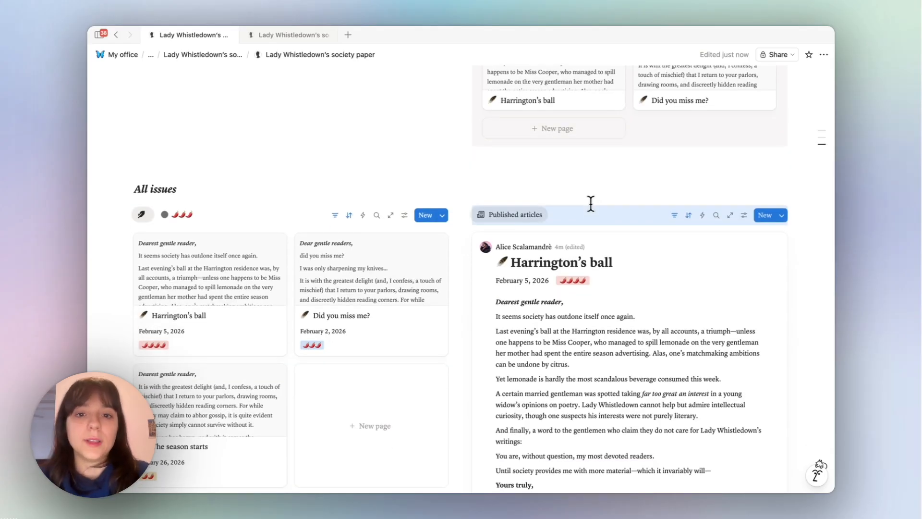
Place the reply button in a column beside the "tea directly in my inbox" button under the welcome callout.
scroll(591, 204, "up", 5)
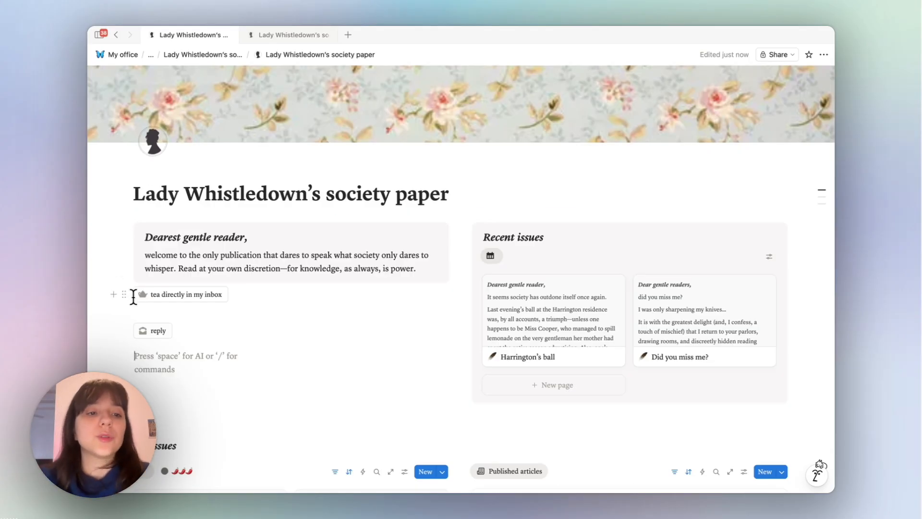
left_click_drag(109, 291, 126, 312)
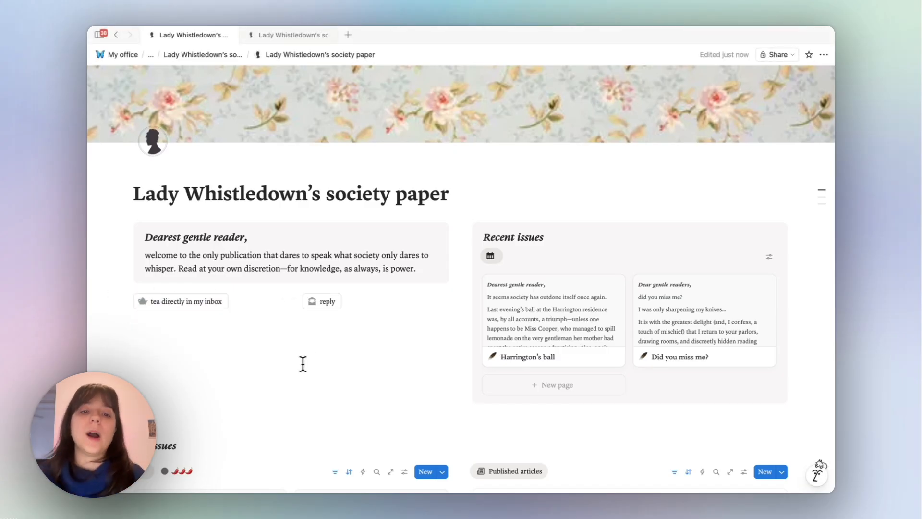
left_click(252, 339)
type("/")
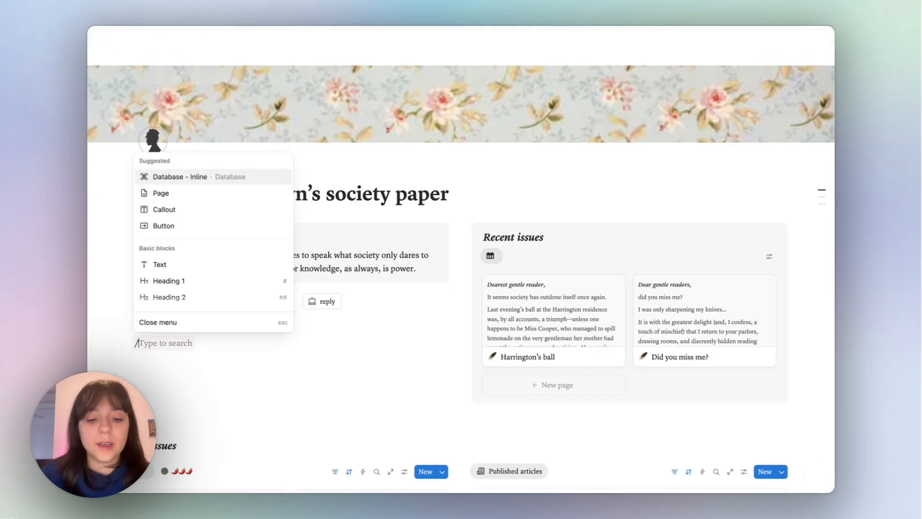
type("col")
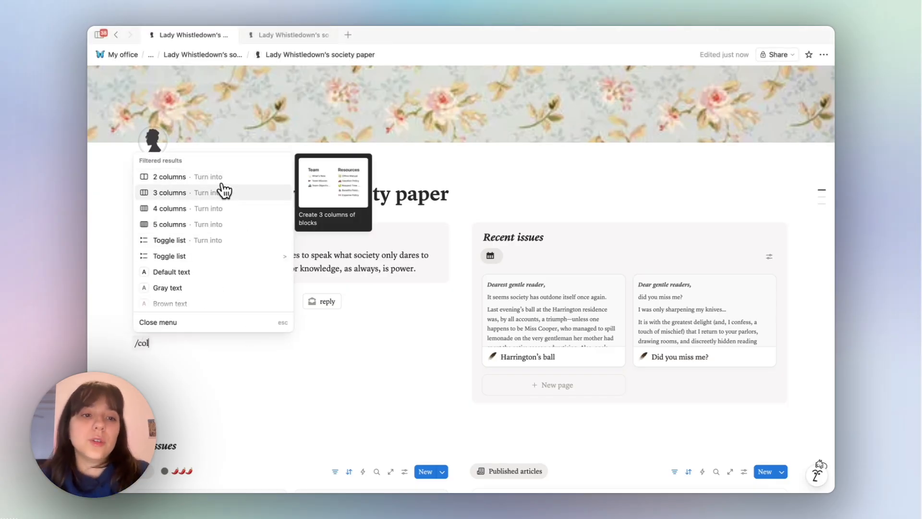
left_click(225, 383)
key("BackSpace")
key("BackSpace")
key("BackSpace")
key("BackSpace")
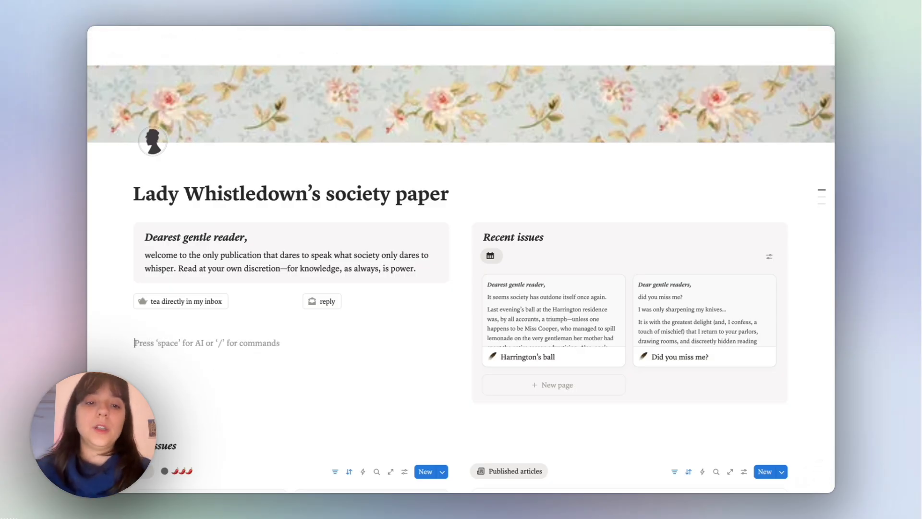
Publish the Lady Whistledown's society paper page as a public Notion site.
scroll(340, 206, "down", 1)
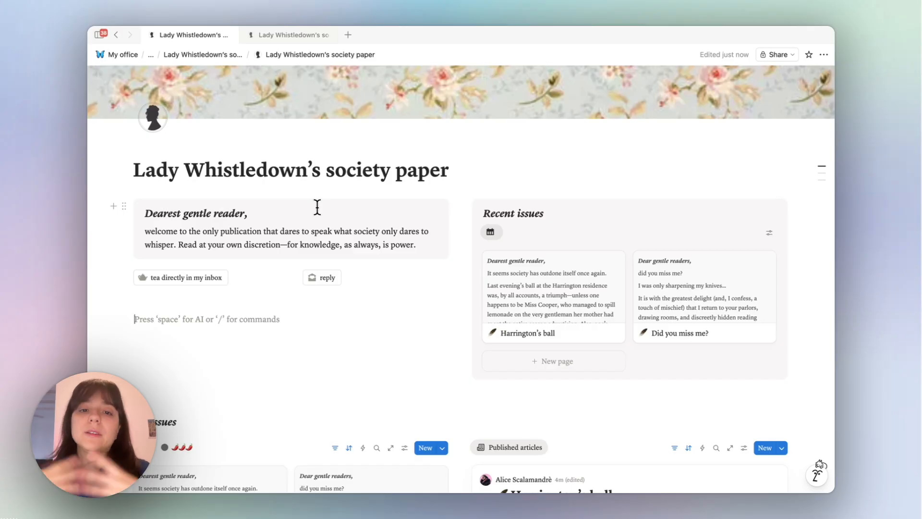
scroll(317, 207, "down", 5)
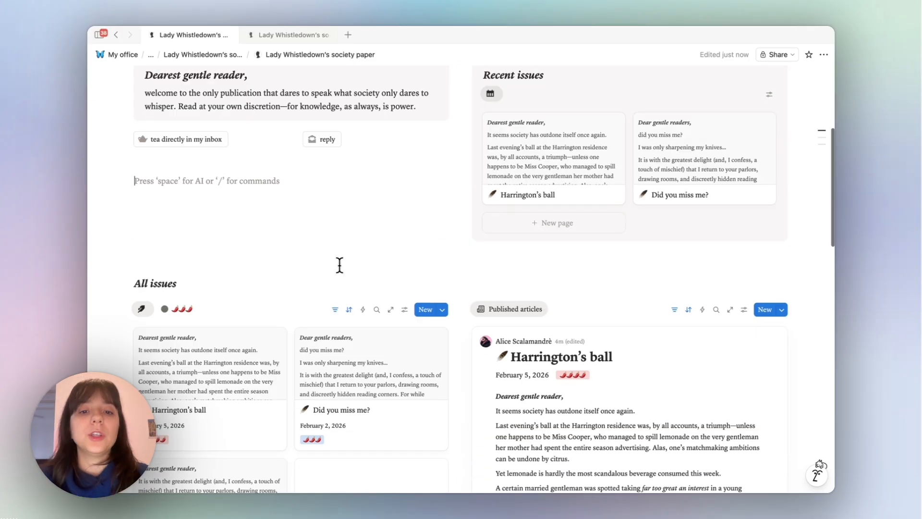
scroll(339, 265, "up", 4)
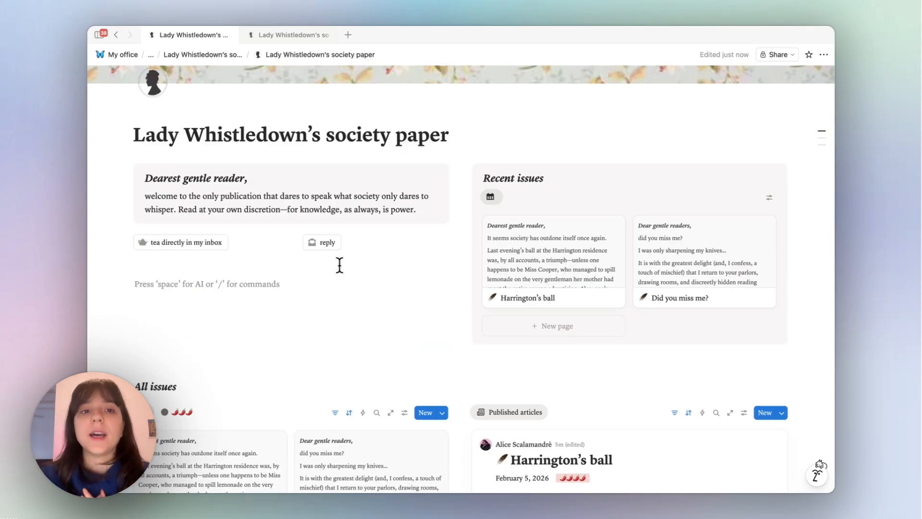
scroll(340, 265, "up", 5)
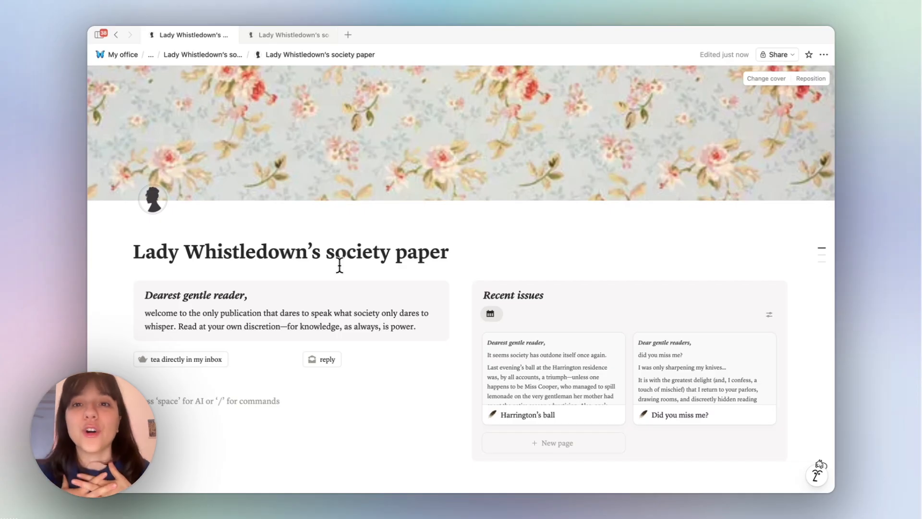
left_click(771, 56)
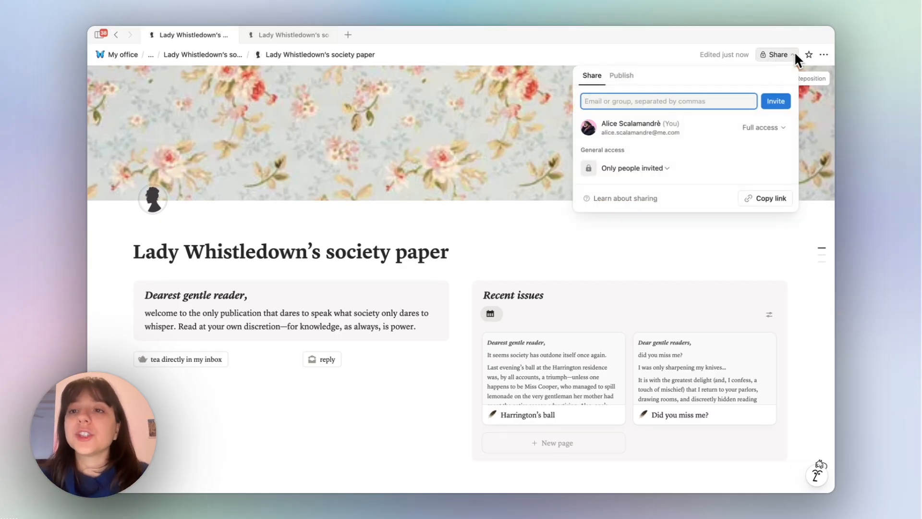
left_click(625, 77)
left_click(680, 258)
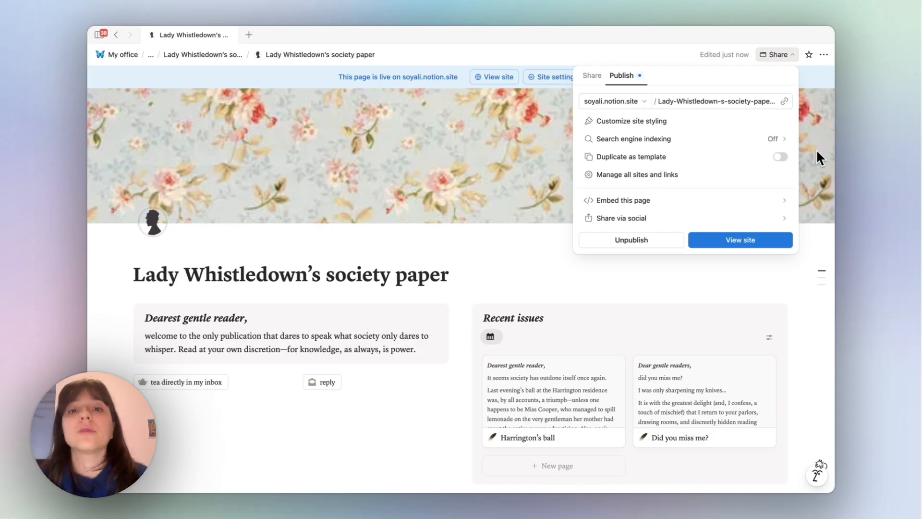
left_click(477, 137)
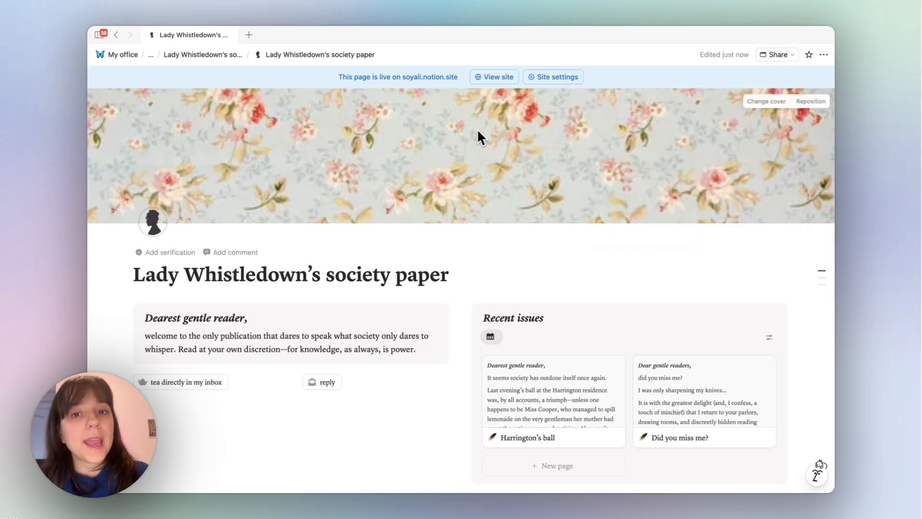
View the live newsletter site and check how the Recent issues, All issues and Published articles views display to visitors.
left_click(499, 77)
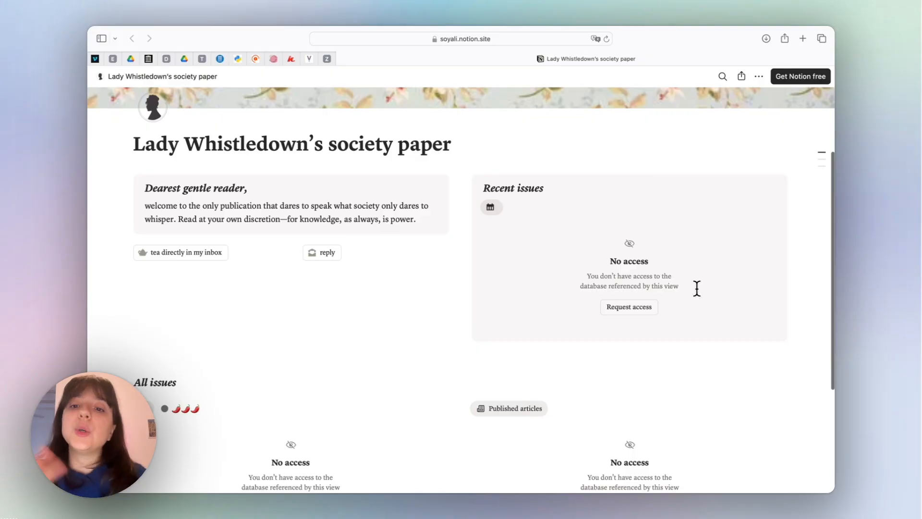
scroll(697, 288, "down", 3)
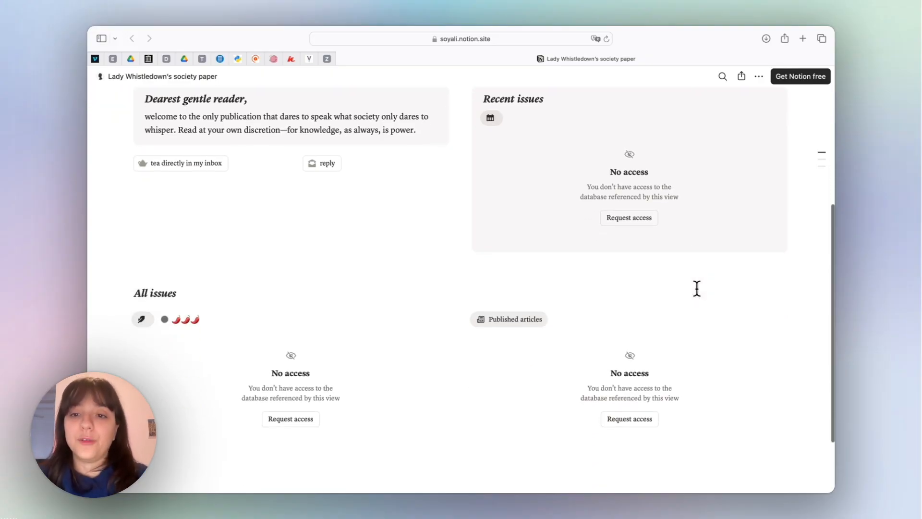
scroll(661, 264, "down", 3)
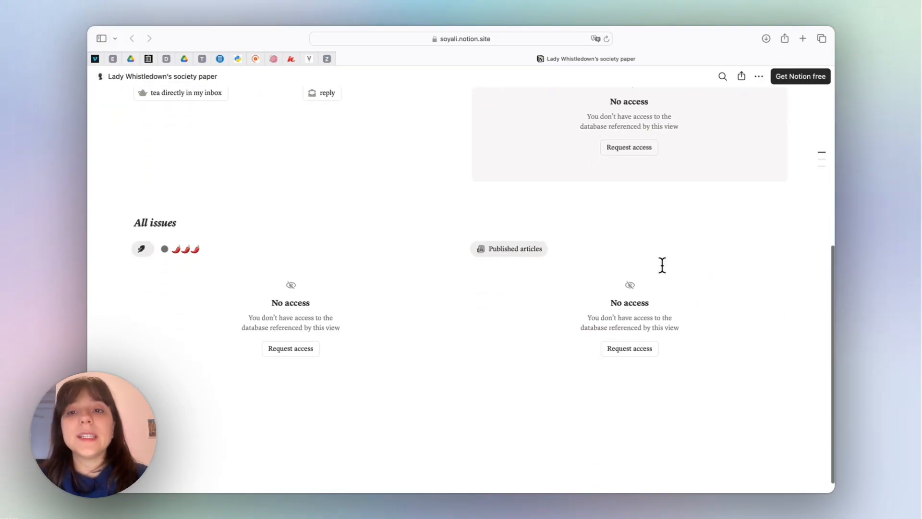
scroll(644, 153, "up", 5)
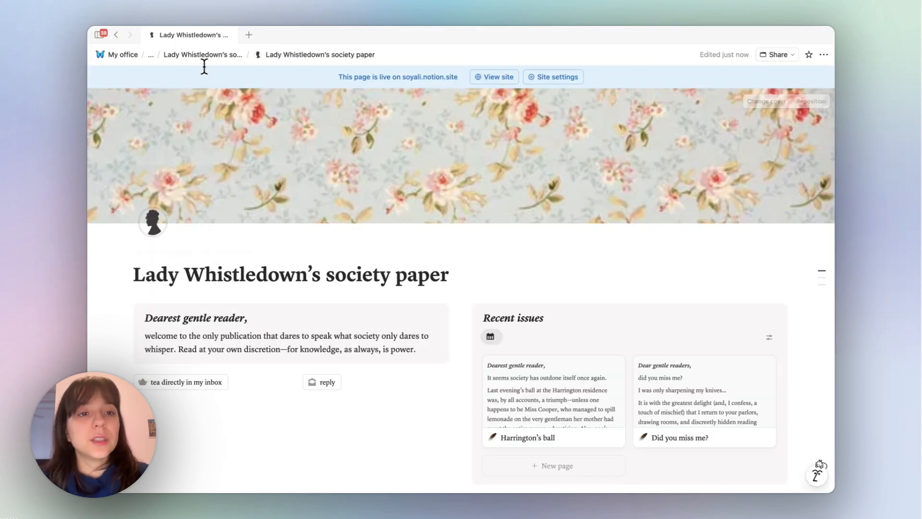
Return to the parent page in Notion and open the All issues source database as a full page.
left_click(202, 58)
scroll(444, 258, "down", 6)
scroll(447, 263, "up", 3)
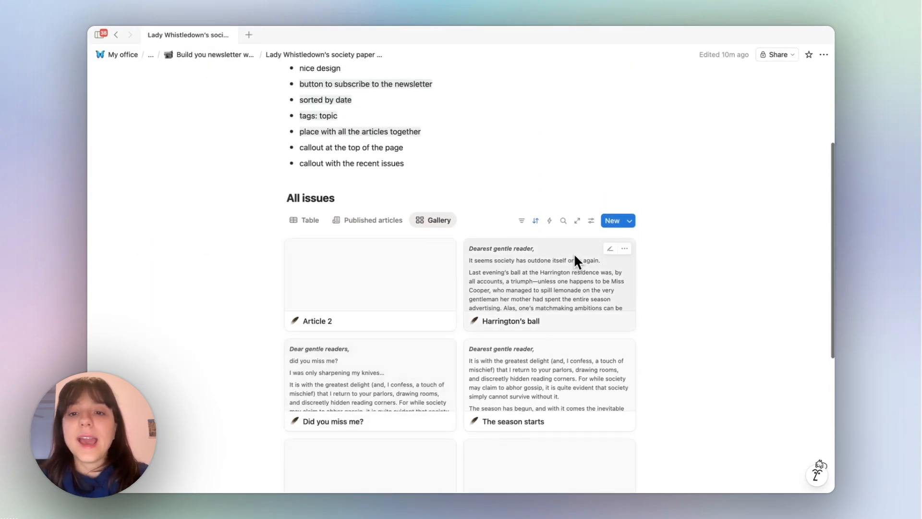
left_click(579, 222)
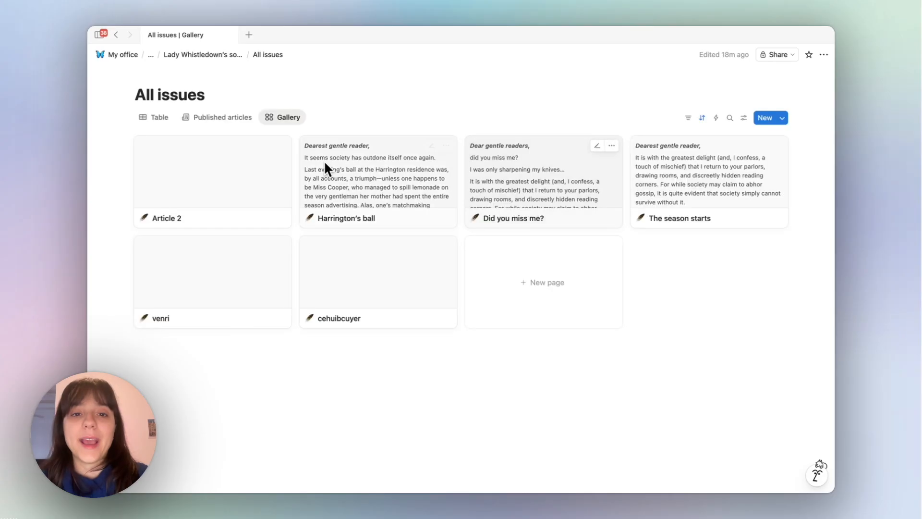
Publish the All issues database to the web and view its live site.
left_click(824, 56)
left_click(778, 54)
left_click(777, 54)
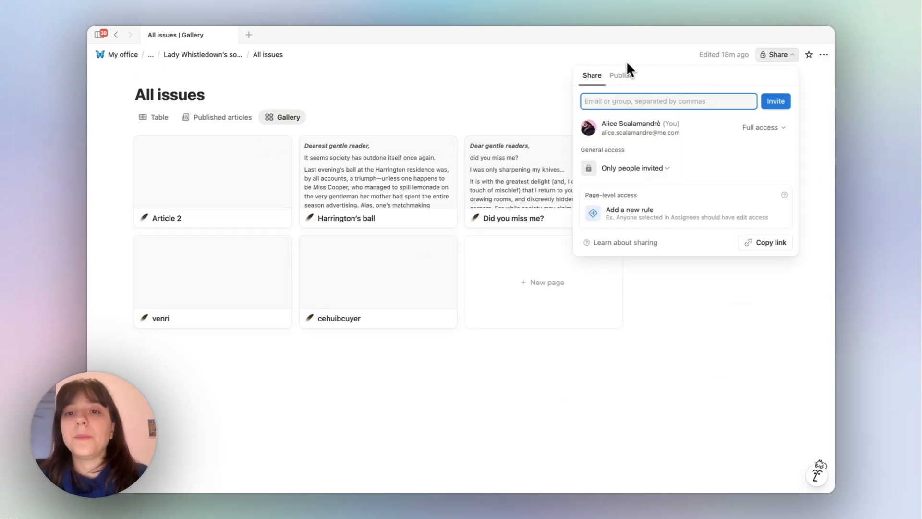
left_click(621, 76)
left_click(696, 250)
left_click(694, 246)
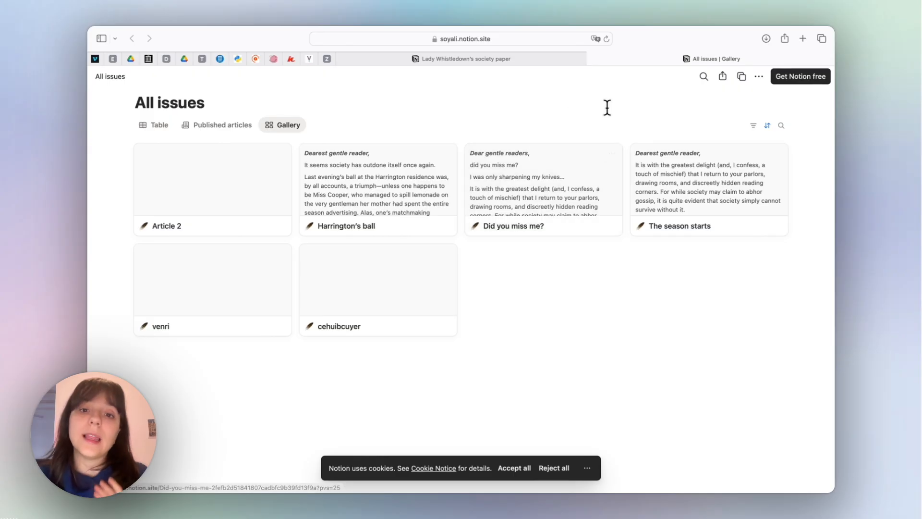
Recheck the refreshed public newsletter page and read the Harrington's ball article from Recent issues.
left_click(532, 60)
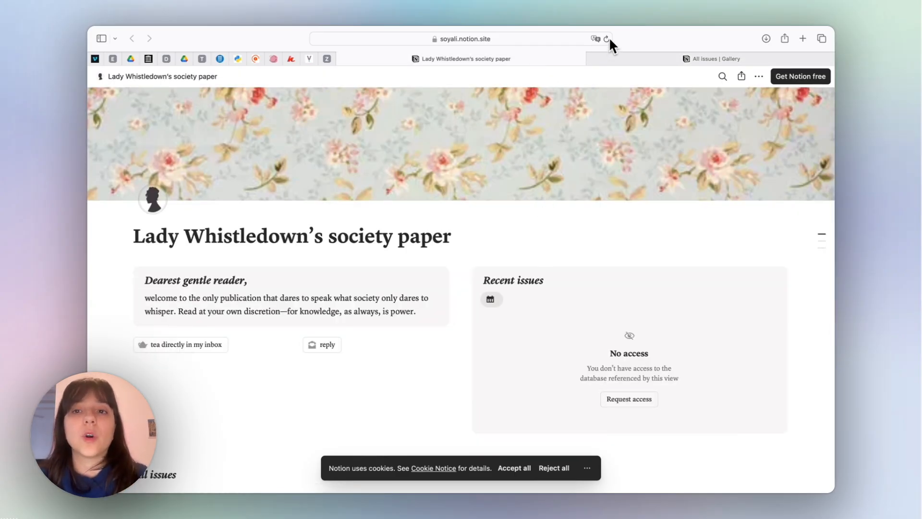
scroll(736, 182, "down", 3)
left_click(555, 206)
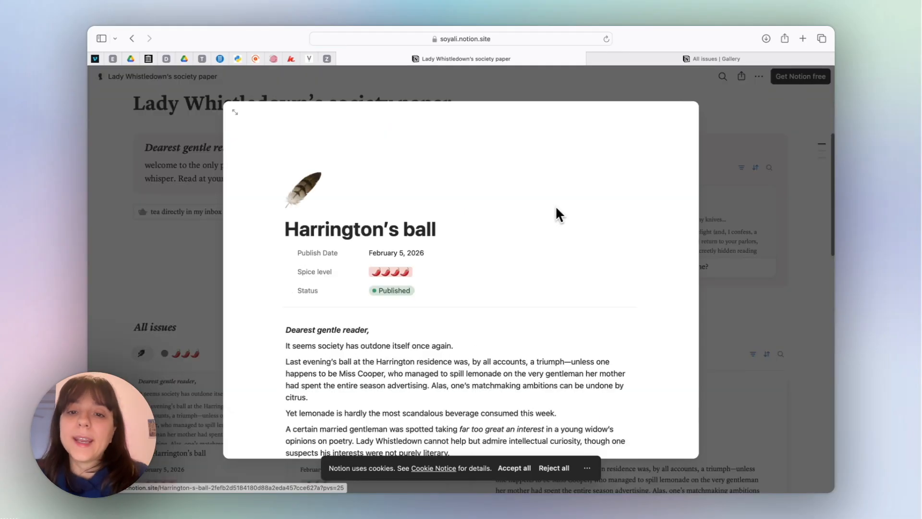
scroll(548, 336, "down", 3)
key("Escape")
scroll(659, 268, "down", 5)
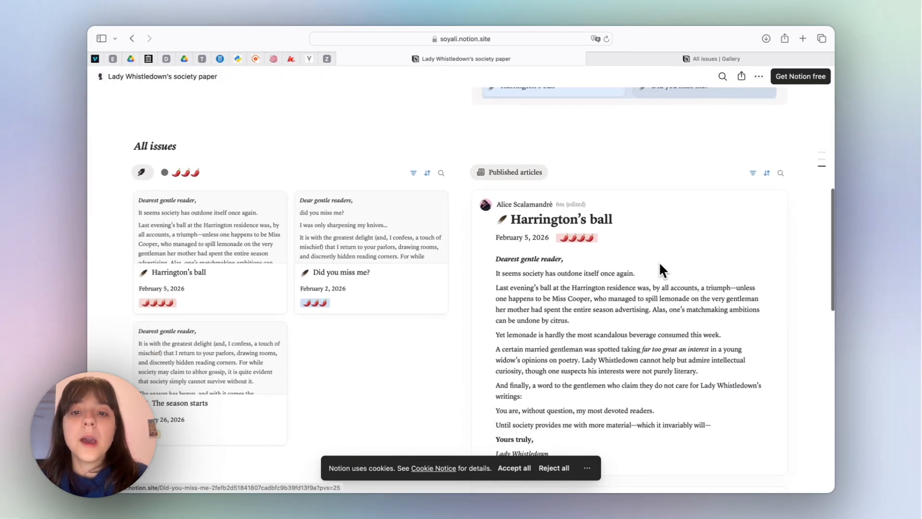
Preview the Harrington's ball and Did you miss me? articles from the public All issues gallery.
left_click(206, 287)
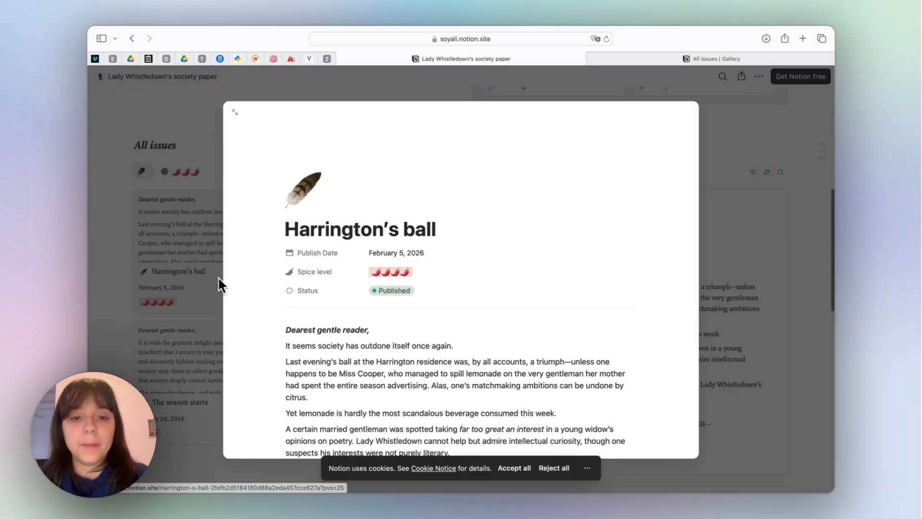
left_click(197, 283)
left_click(384, 282)
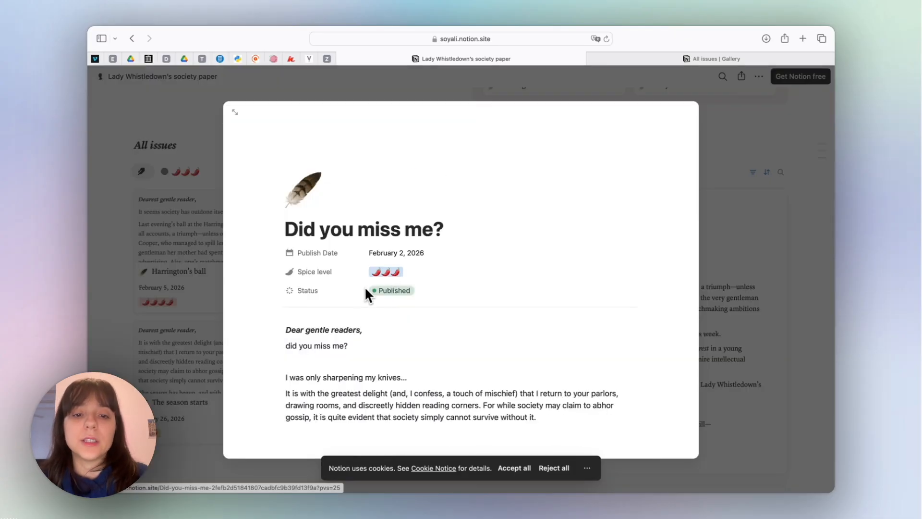
left_click(204, 323)
left_click(234, 370)
left_click(212, 298)
scroll(566, 297, "up", 1)
scroll(567, 296, "up", 5)
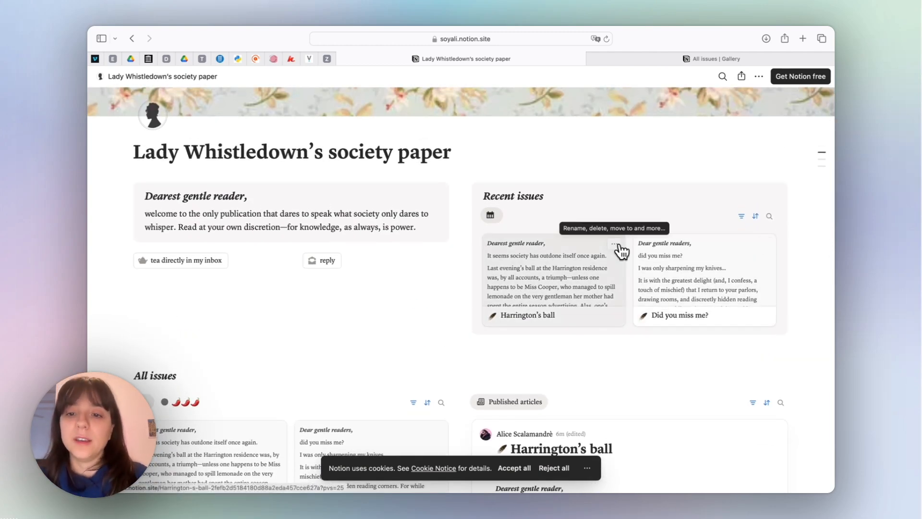
Check the Harrington's ball card options, and collapse and re-expand the Recent issues view controls on the public site.
left_click(614, 247)
left_click(636, 190)
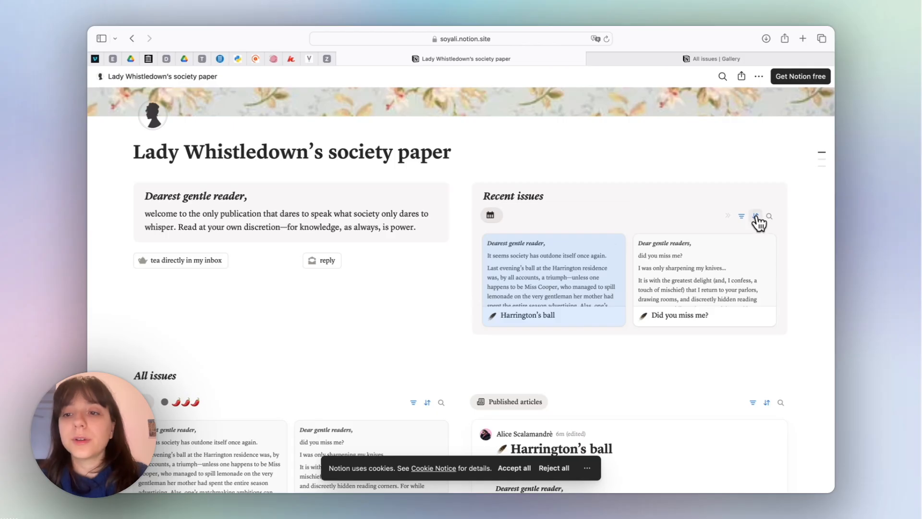
left_click(728, 216)
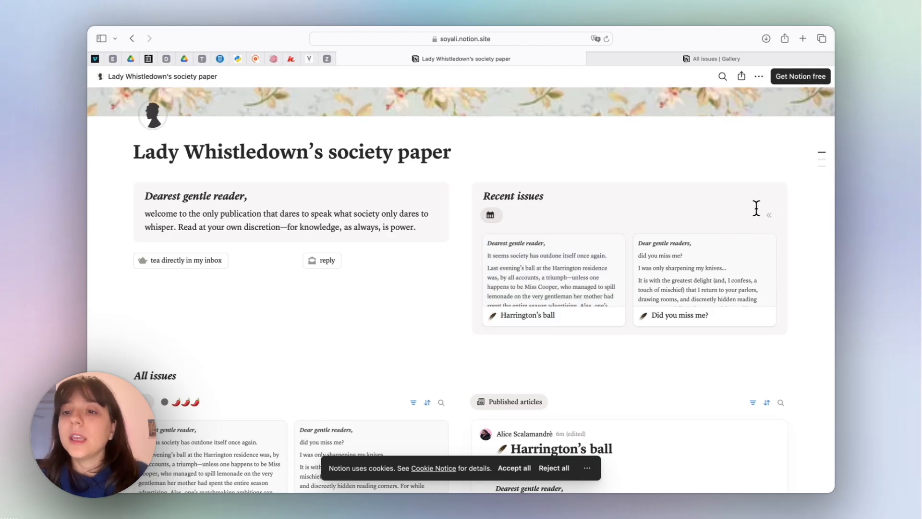
left_click(769, 217)
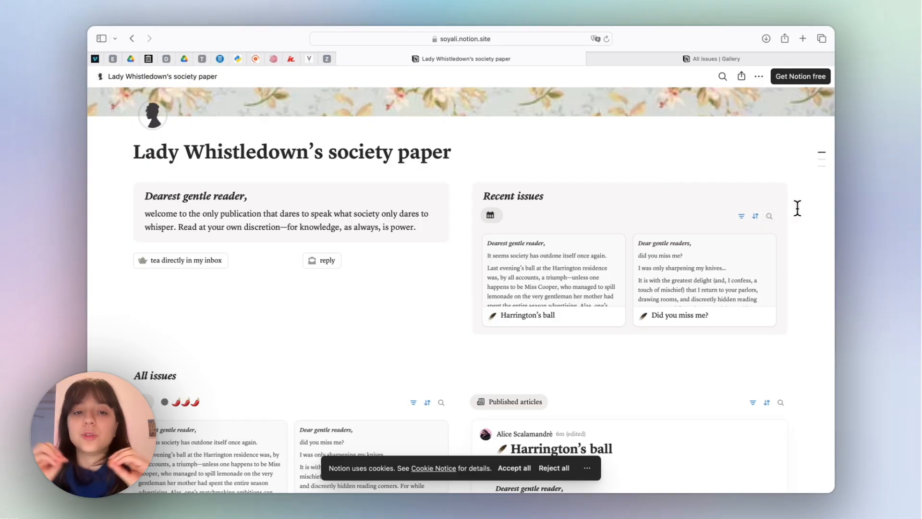
Look over the public page and preview the properties shown on the Did you miss me? article.
scroll(798, 208, "down", 3)
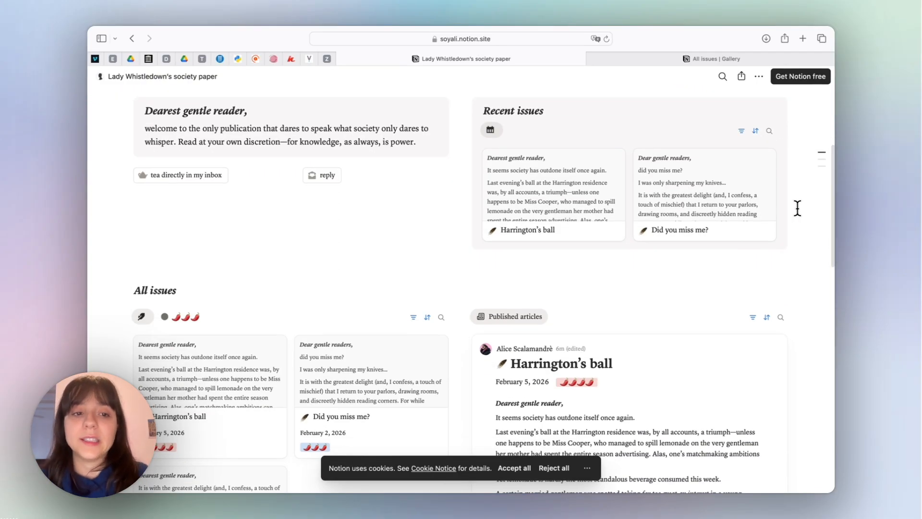
scroll(797, 208, "up", 5)
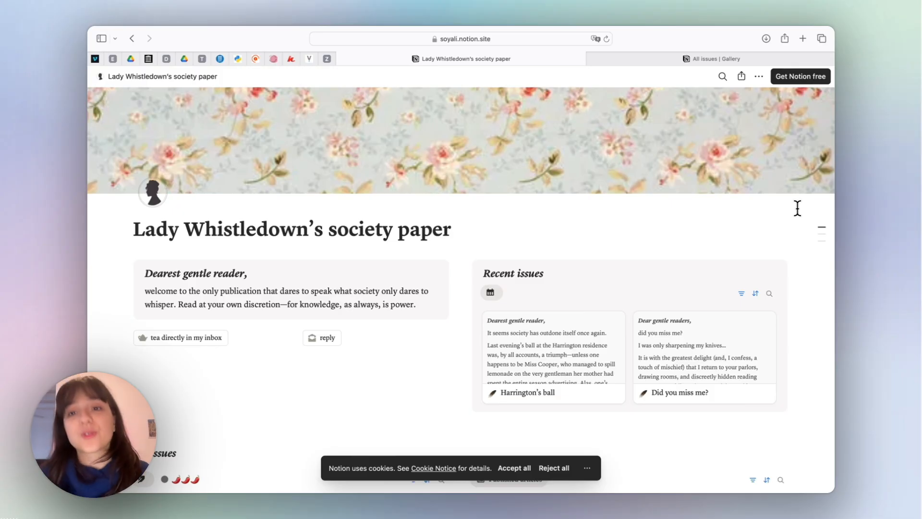
scroll(797, 208, "down", 5)
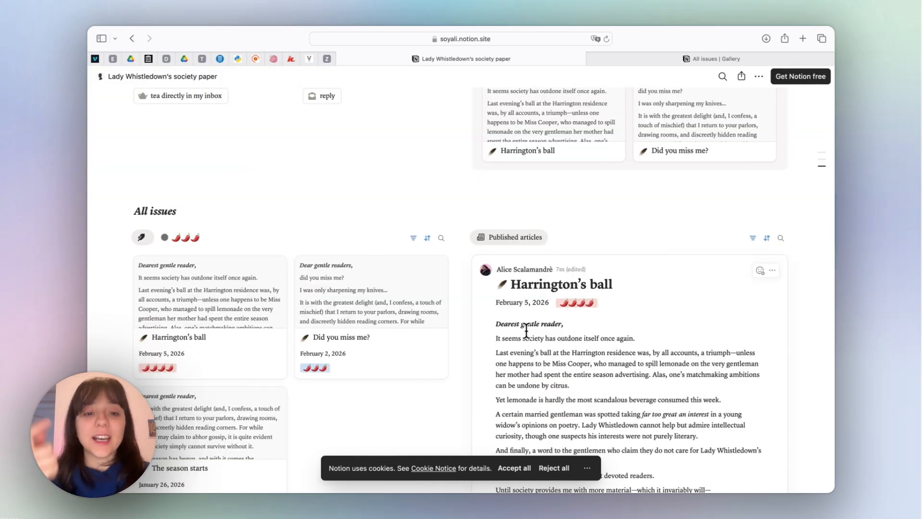
left_click(385, 343)
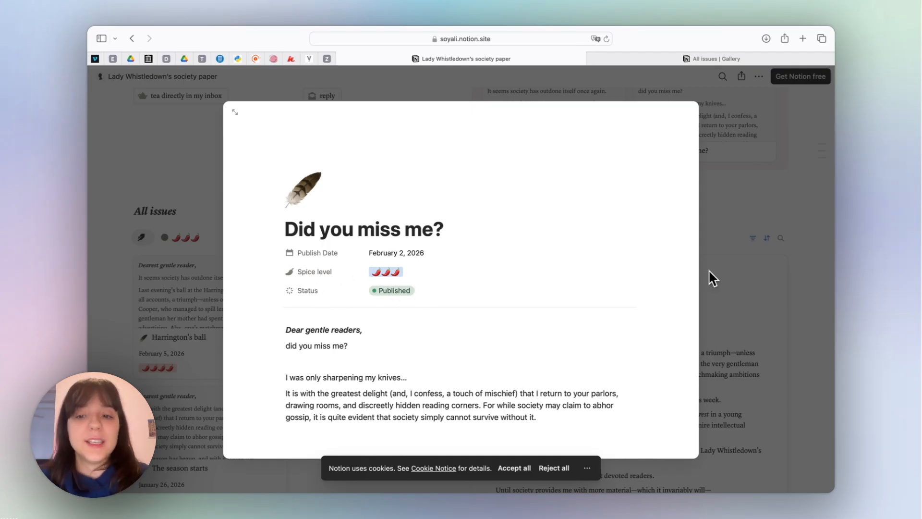
left_click(724, 280)
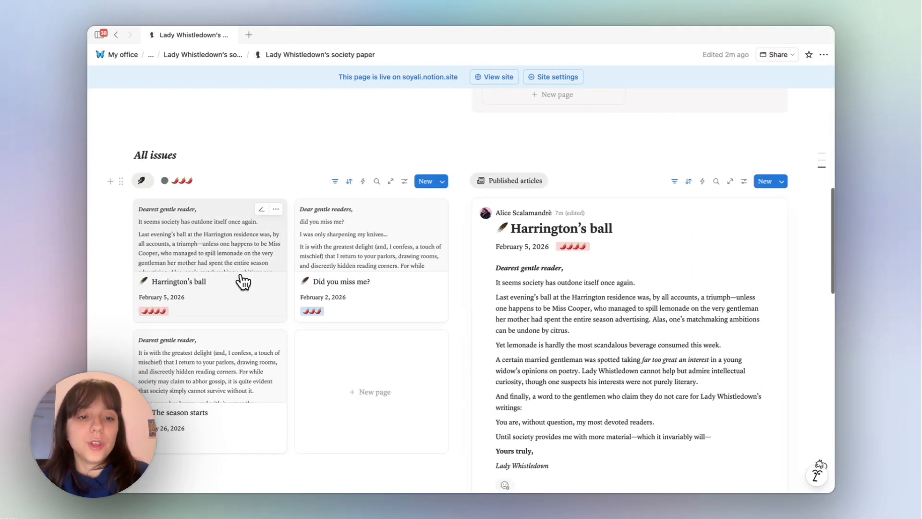
Customize the All issues page layout from the Harrington's ball article, placing the Status property in the side details panel.
left_click(242, 278)
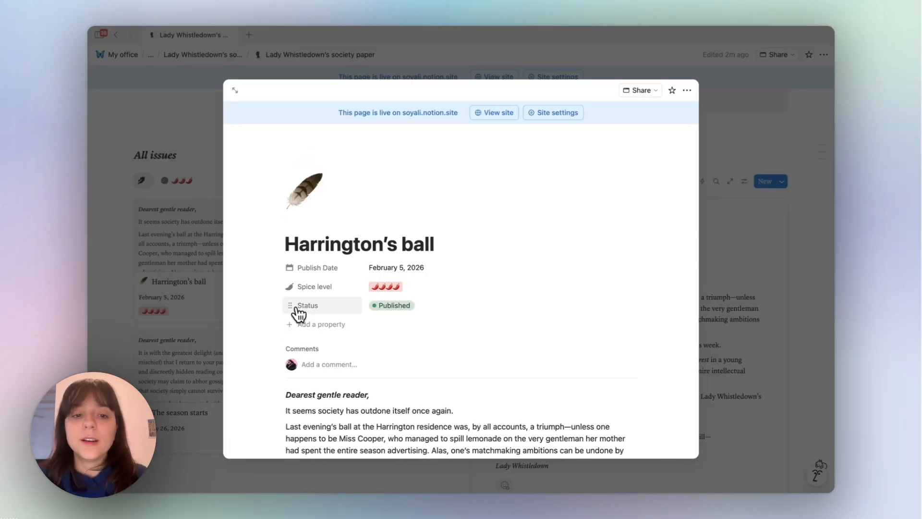
left_click(441, 222)
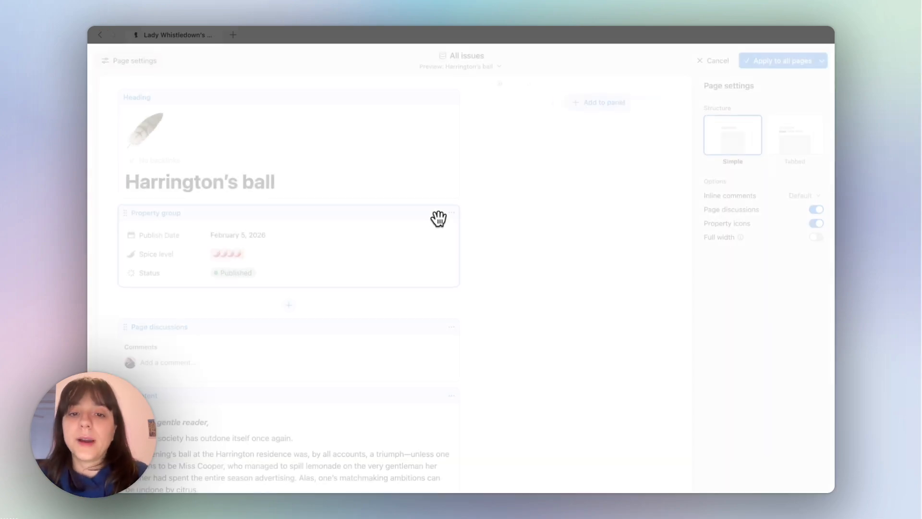
left_click(580, 100)
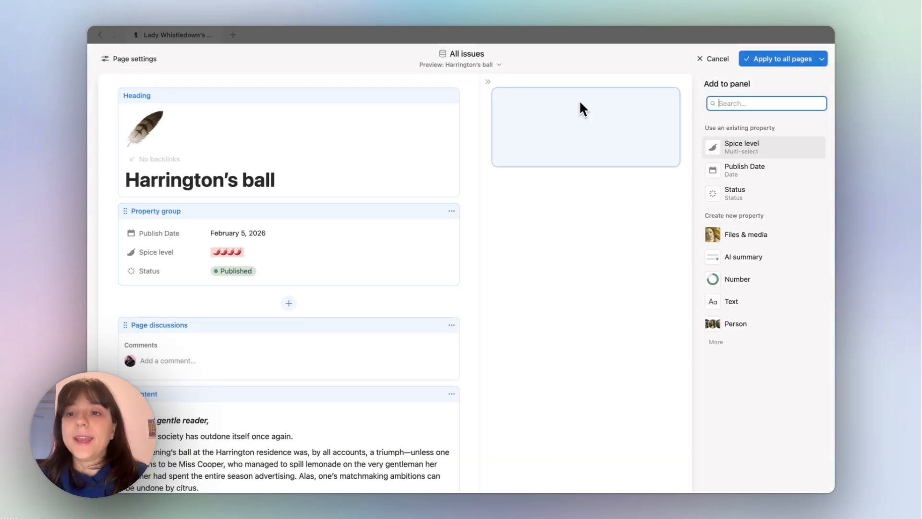
left_click(735, 195)
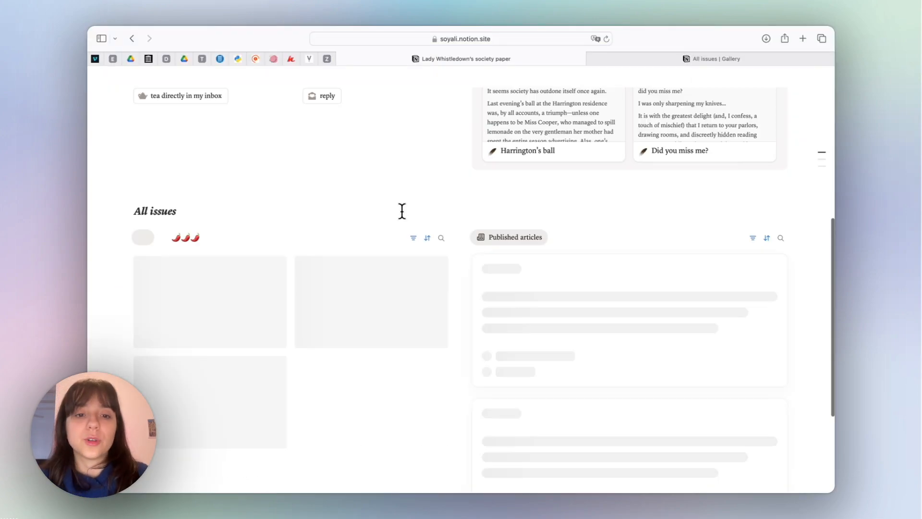
Switch to the public site in the browser, preview Harrington's ball from All issues, and show and hide its details.
scroll(402, 210, "down", 2)
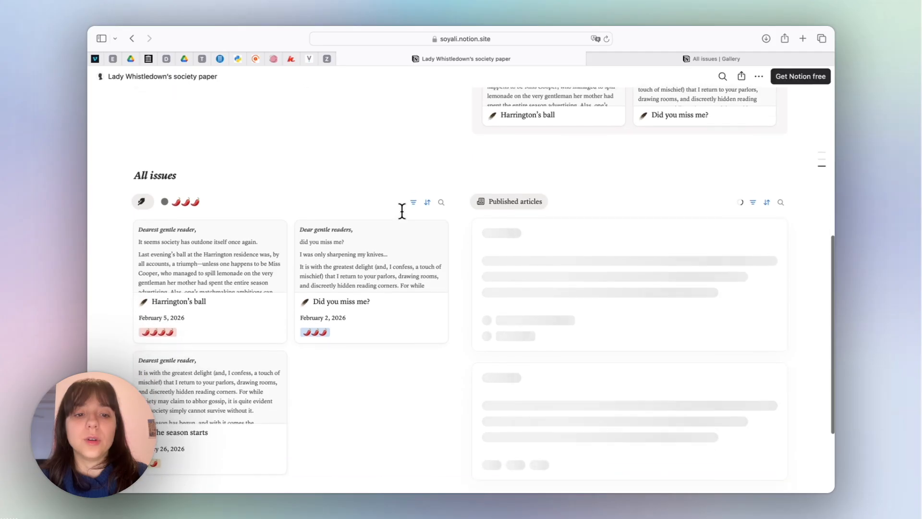
left_click(221, 313)
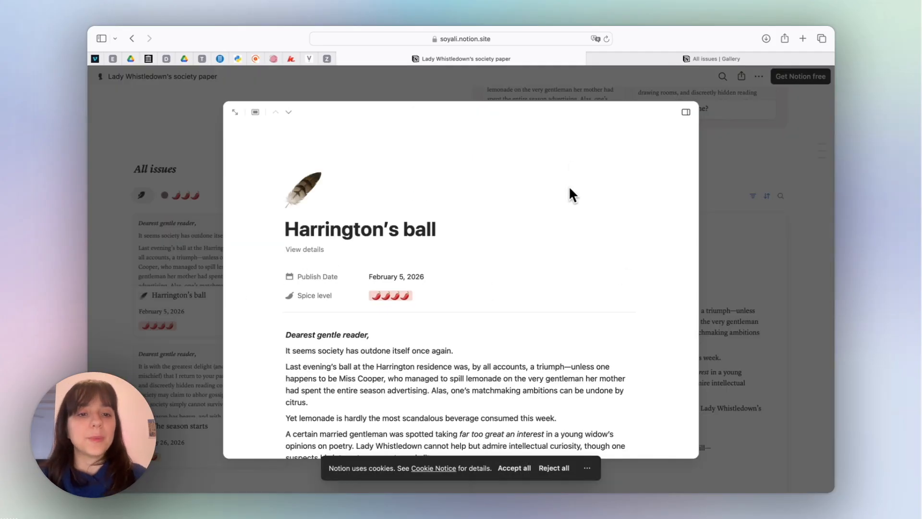
left_click(304, 250)
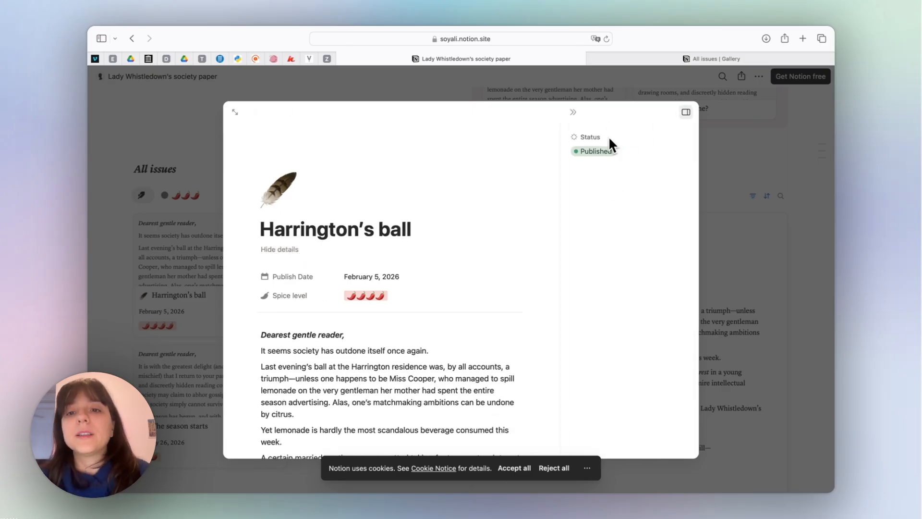
left_click(279, 249)
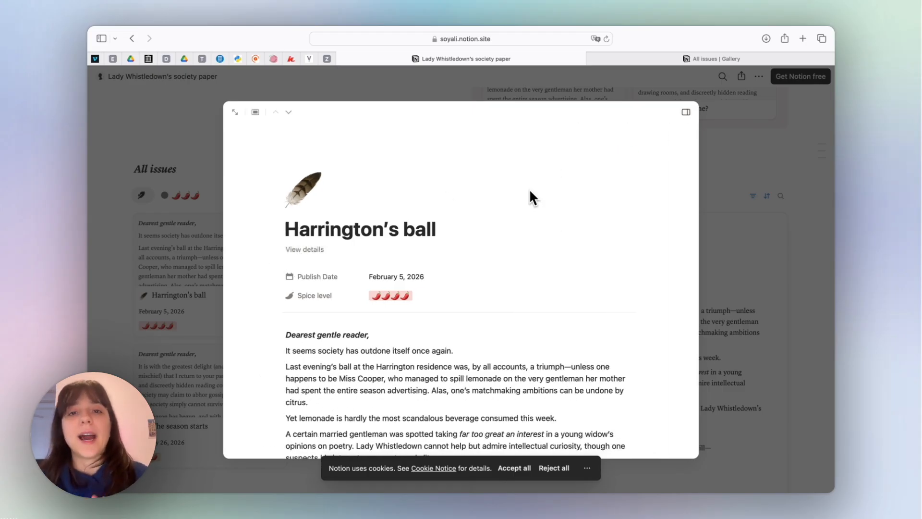